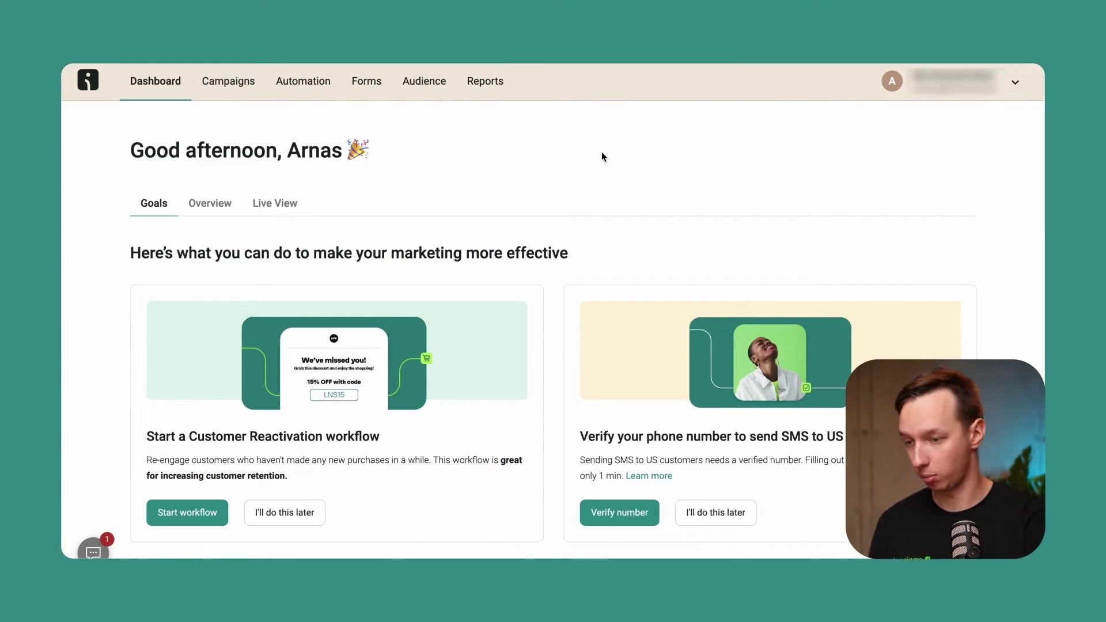
Step: Create a new campaign of the regular Email type
{"action": "left_click", "coordinate": [250, 87]}
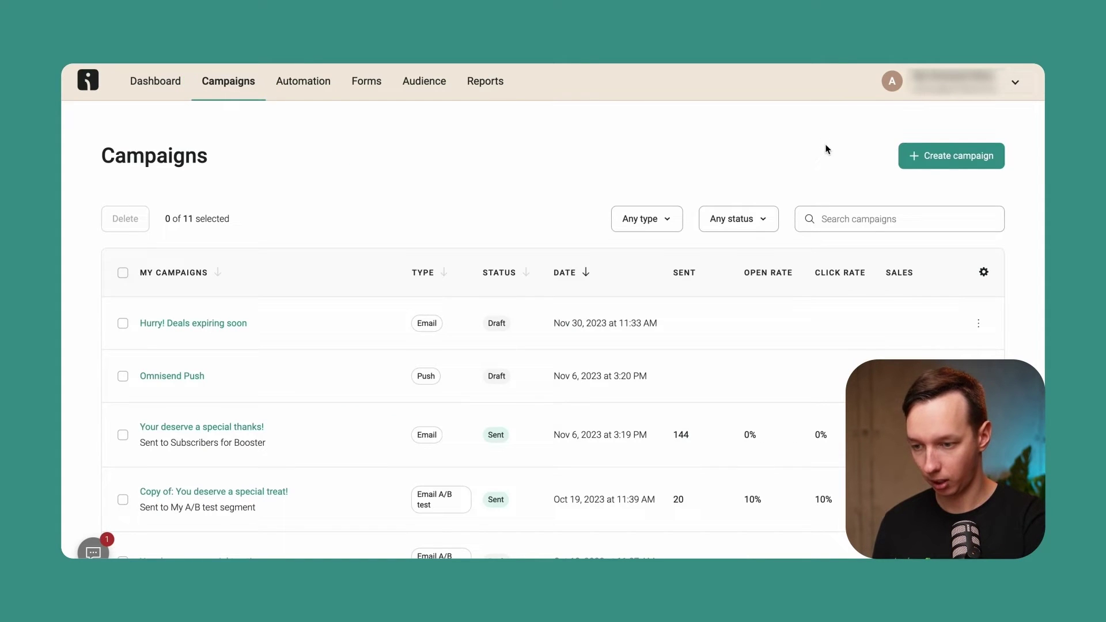
{"action": "left_click", "coordinate": [957, 164]}
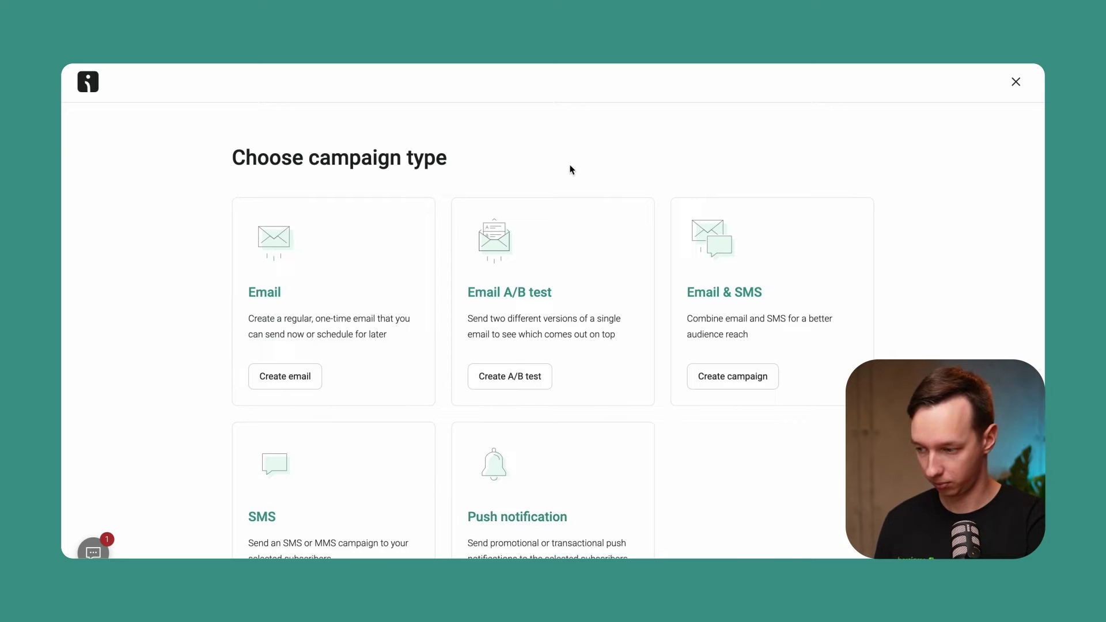
{"action": "left_click", "coordinate": [290, 378]}
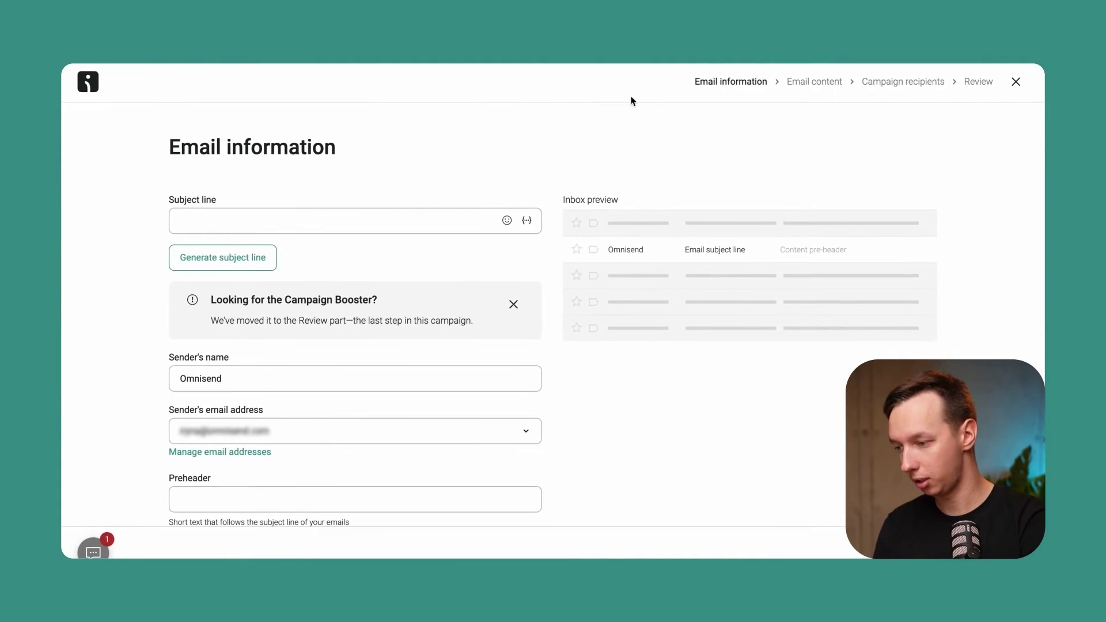
Step: Generate subject lines from the keywords "Holiday sale" and apply the suggestion "Celebrate Holiday Sale Now!"
{"action": "left_click", "coordinate": [248, 208]}
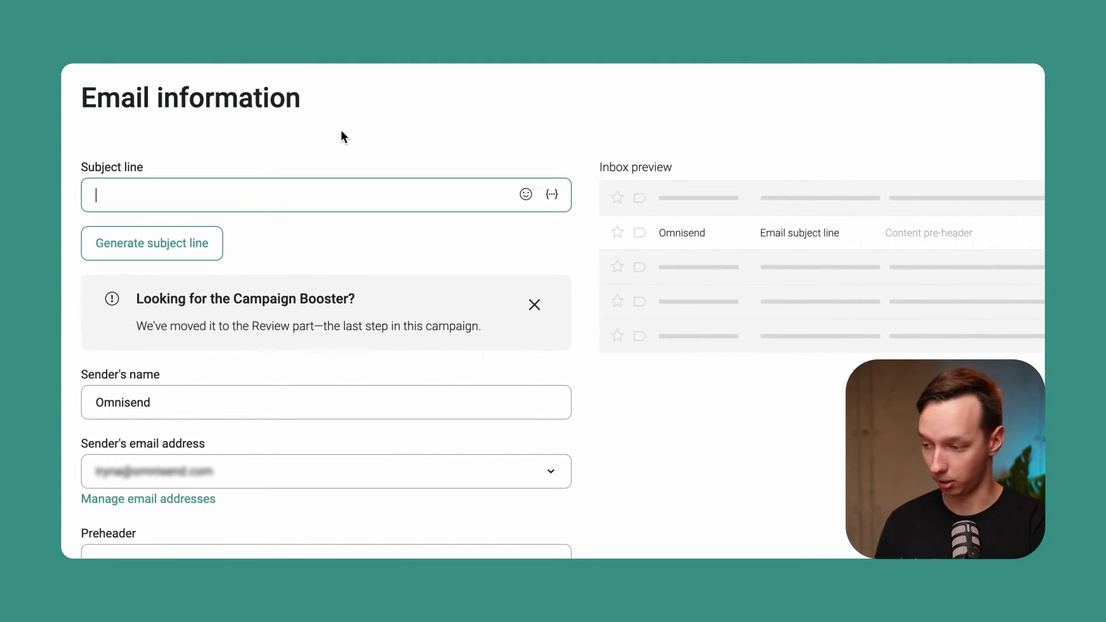
{"action": "left_click", "coordinate": [157, 240]}
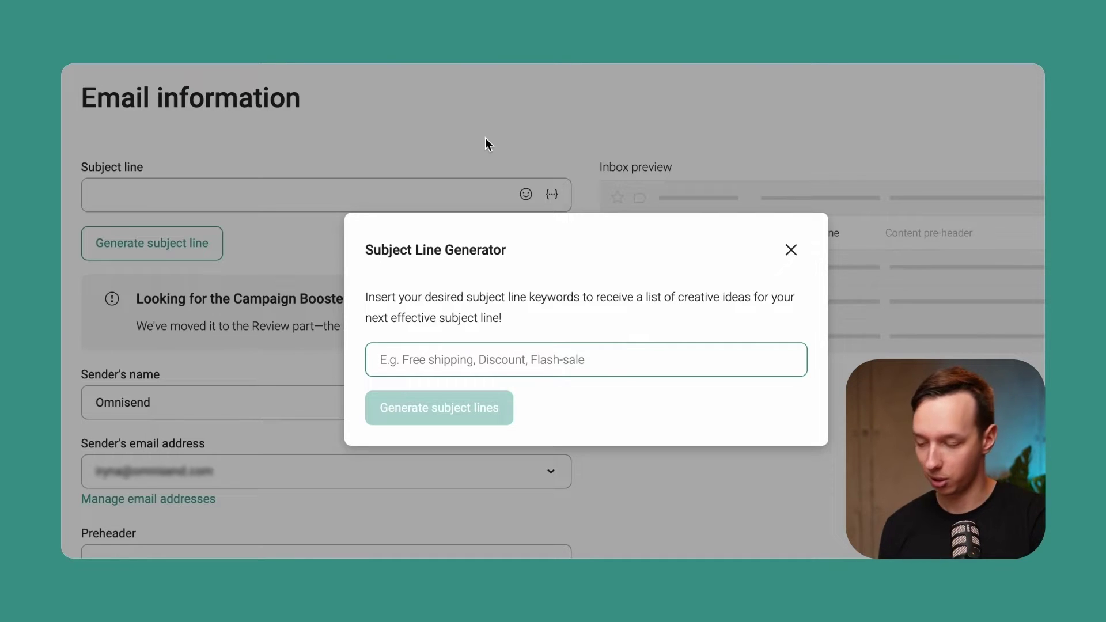
{"action": "type", "text": "Holiday sale"}
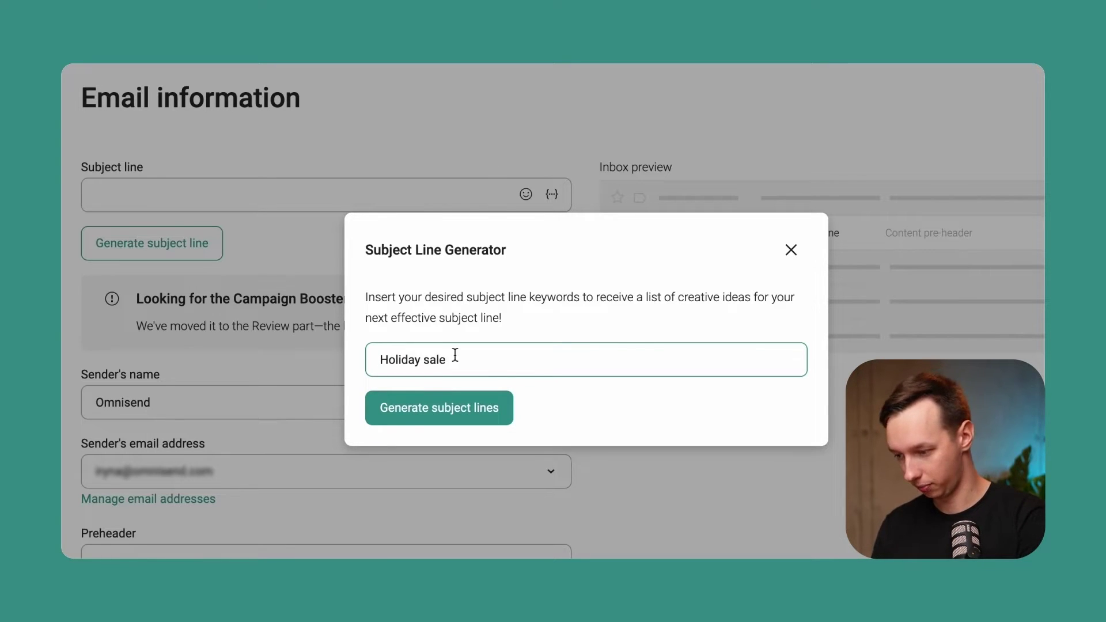
{"action": "left_click", "coordinate": [434, 405]}
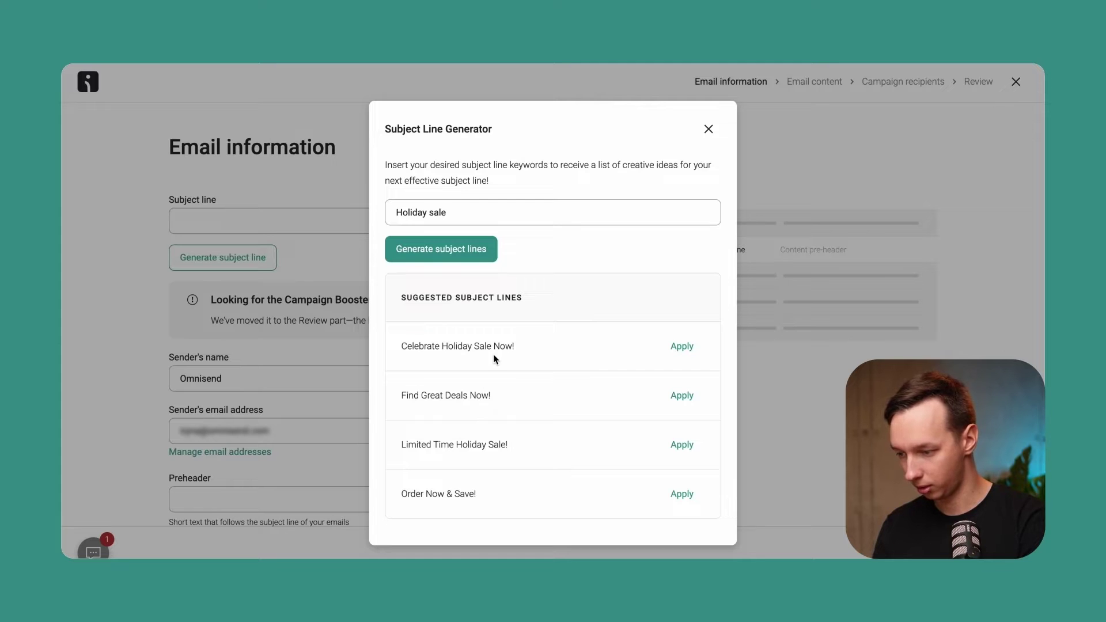
{"action": "left_click", "coordinate": [682, 346]}
Step: Search the emoji picker for "spar" and add the sparkles emoji at the end of the subject line
{"action": "left_click", "coordinate": [336, 230]}
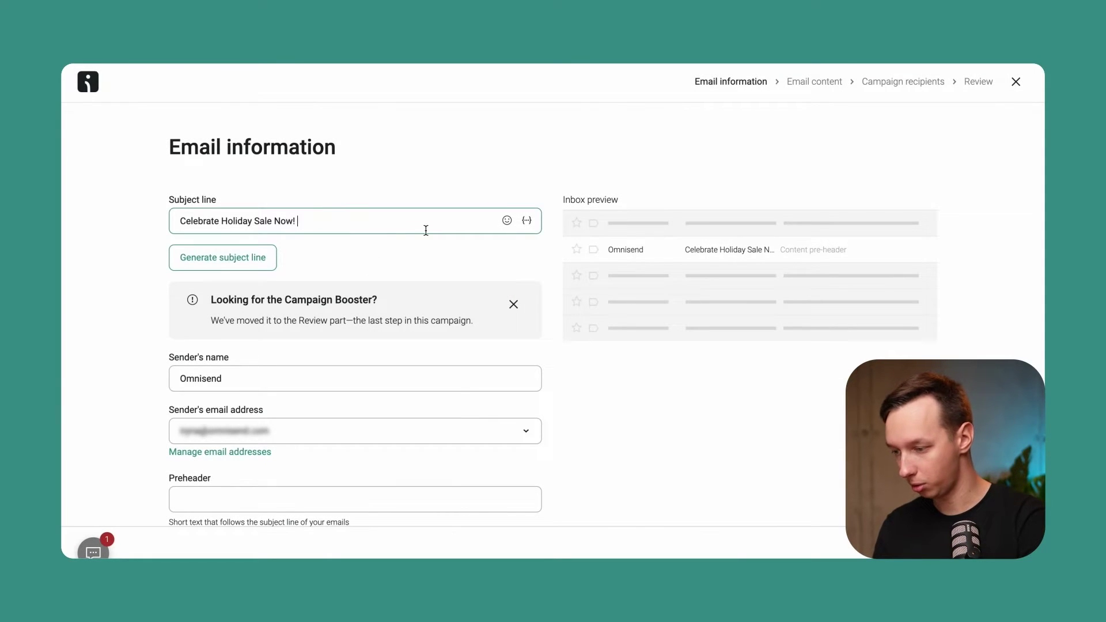
{"action": "left_click", "coordinate": [507, 220]}
{"action": "left_click", "coordinate": [542, 282]}
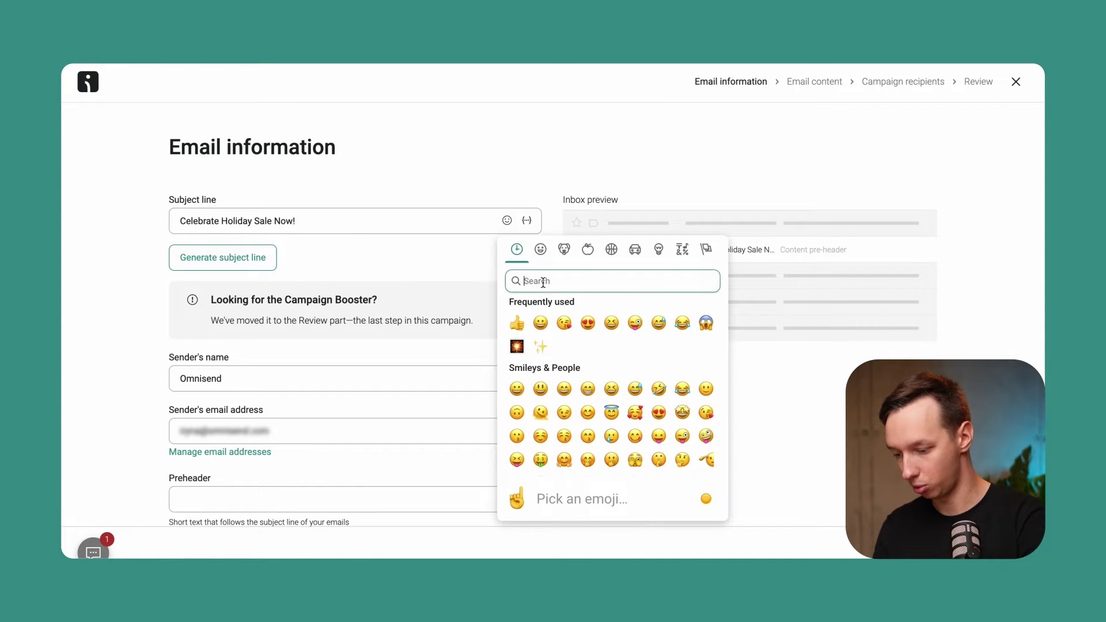
{"action": "type", "text": "spar"}
{"action": "left_click", "coordinate": [564, 322]}
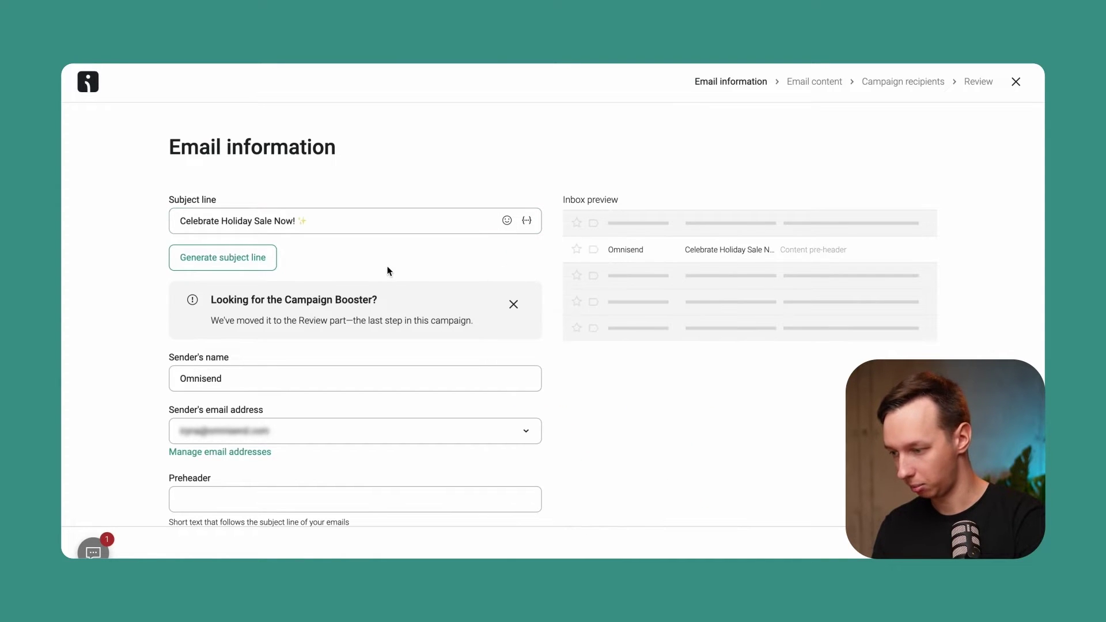
{"action": "left_click", "coordinate": [371, 227]}
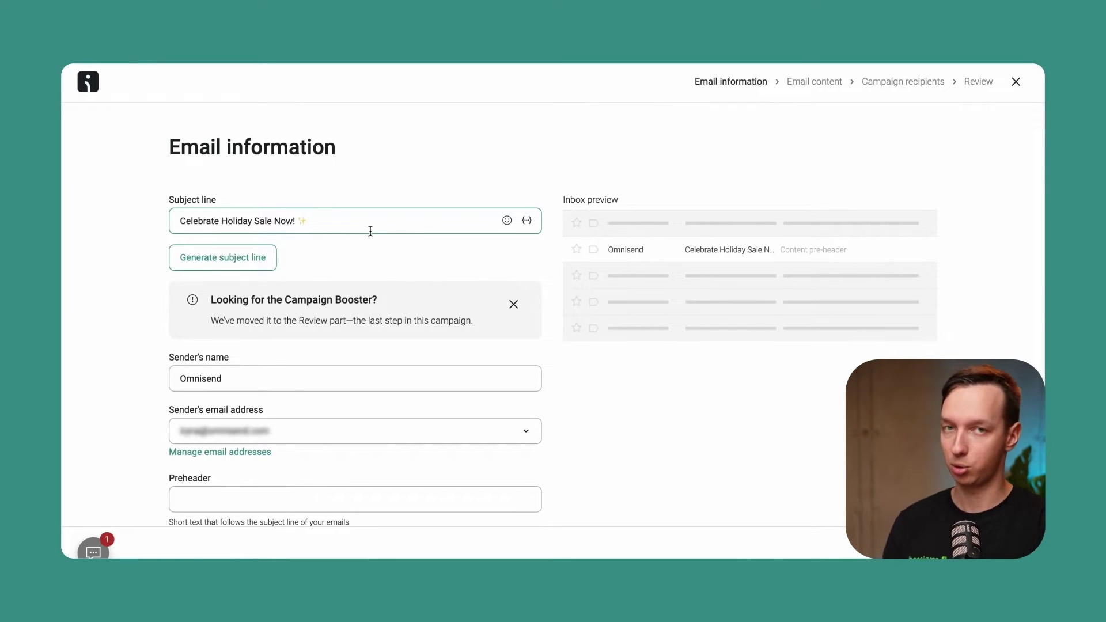
{"action": "left_click", "coordinate": [353, 270]}
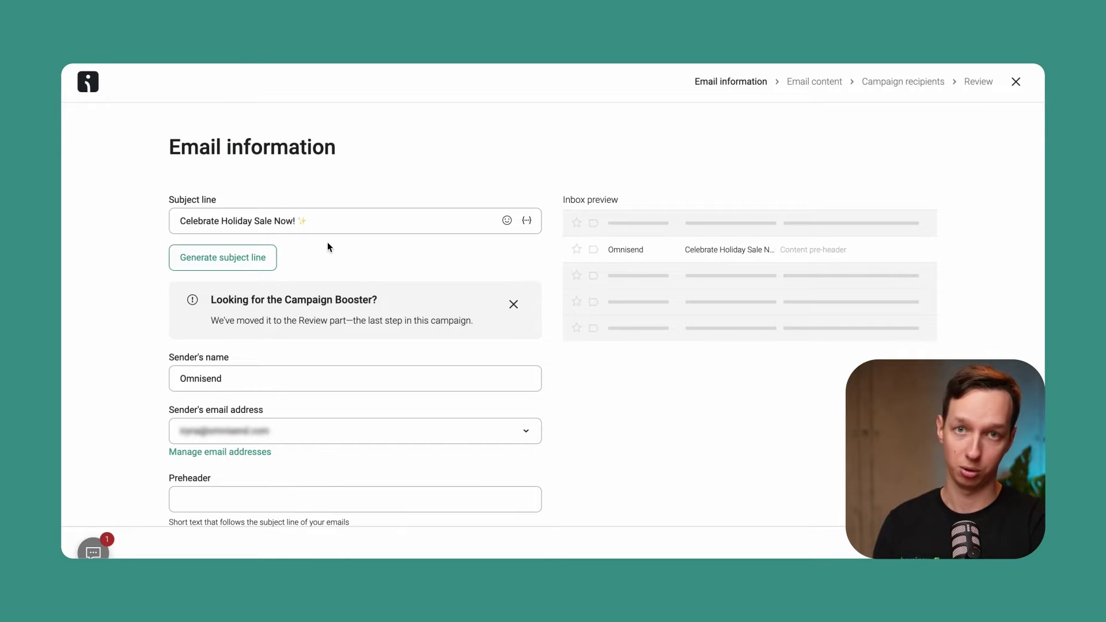
{"action": "left_click", "coordinate": [324, 227]}
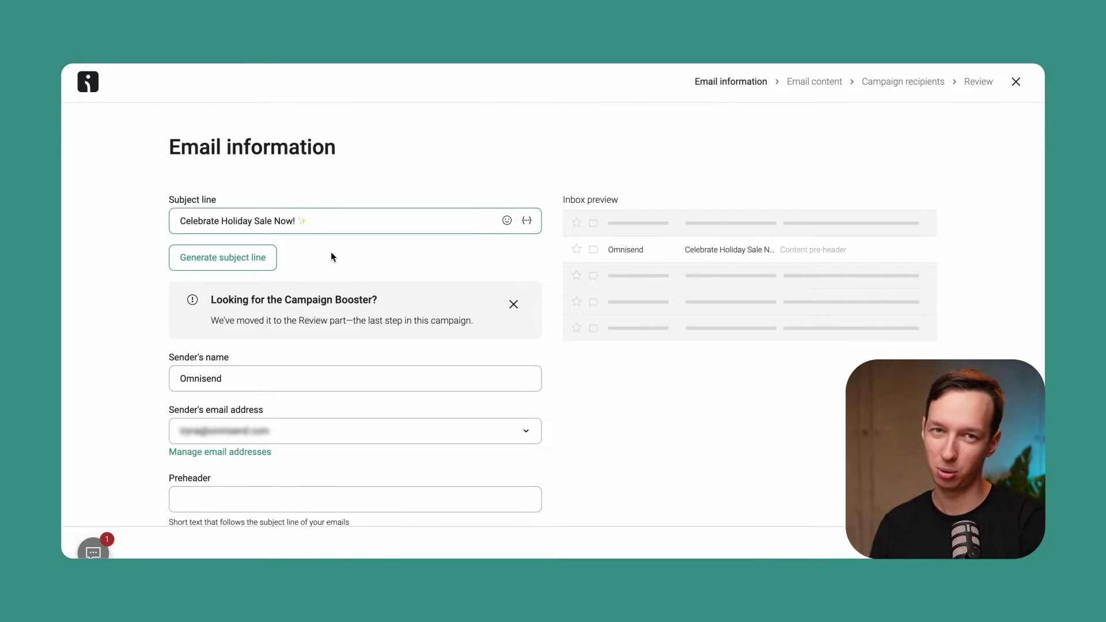
Step: Check the sender's name and the available sender email addresses for the campaign
{"action": "scroll", "coordinate": [323, 292], "scroll_direction": "down", "scroll_amount": 4}
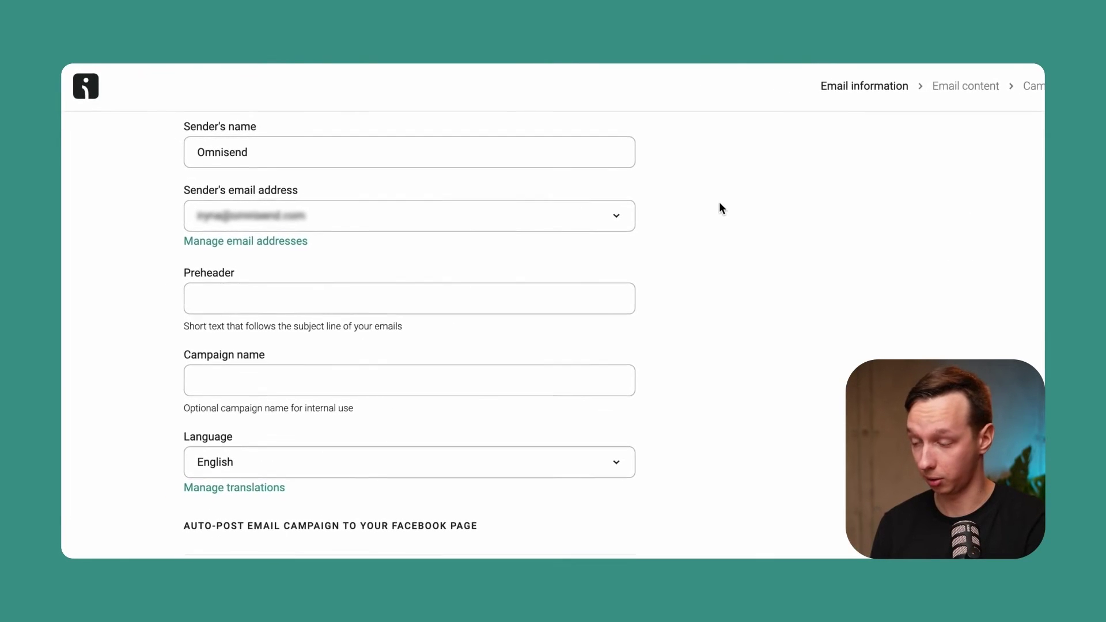
{"action": "left_click", "coordinate": [291, 159]}
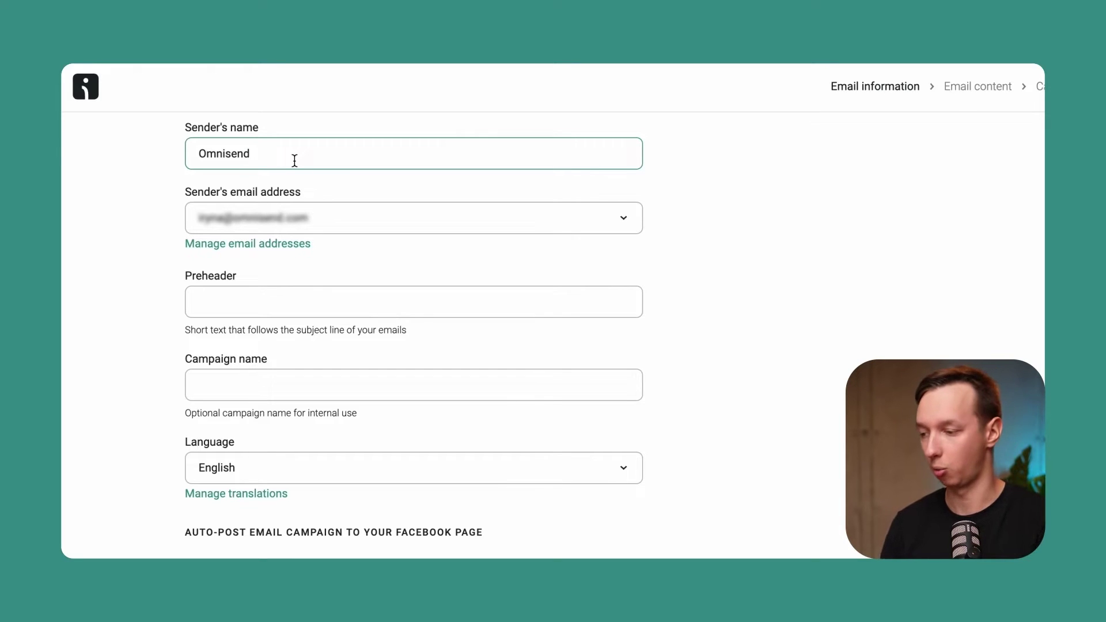
{"action": "left_click", "coordinate": [295, 220]}
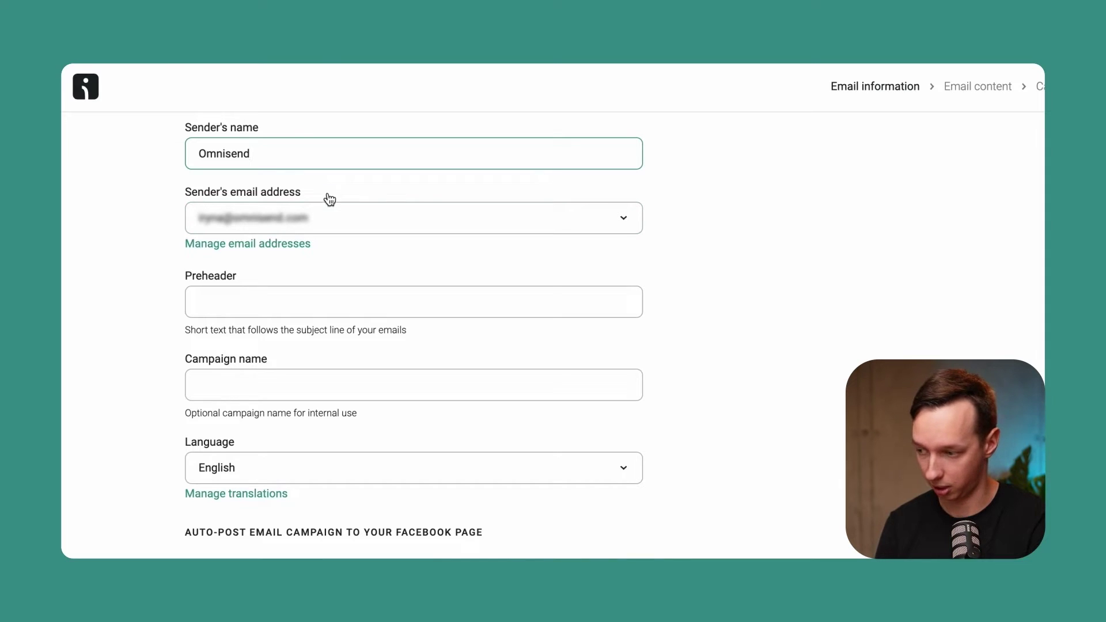
{"action": "left_click", "coordinate": [328, 228]}
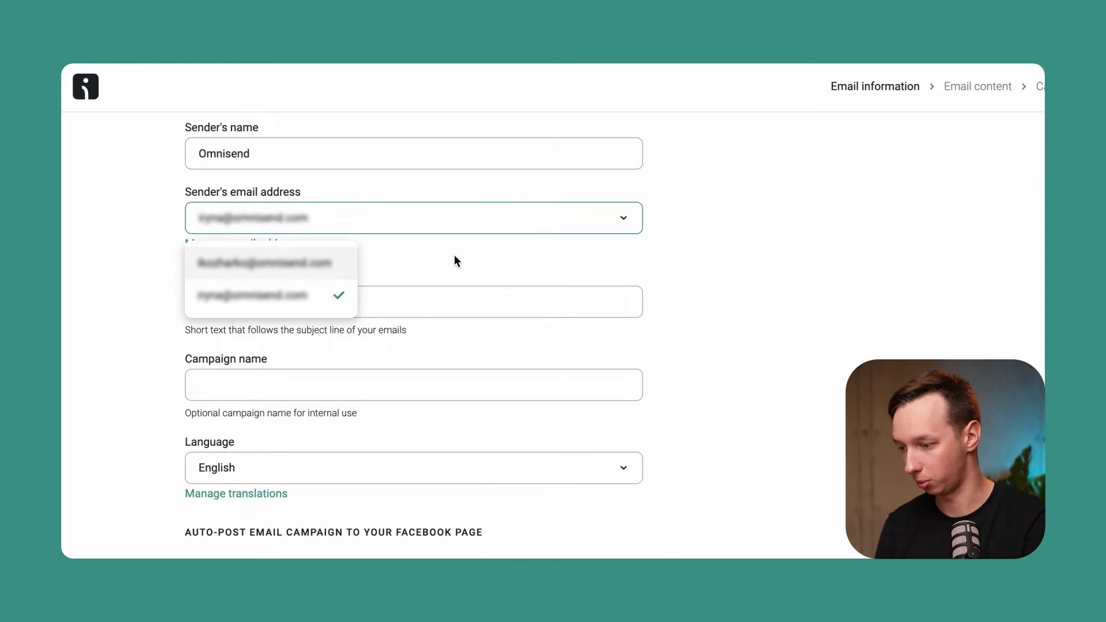
{"action": "left_click", "coordinate": [812, 240]}
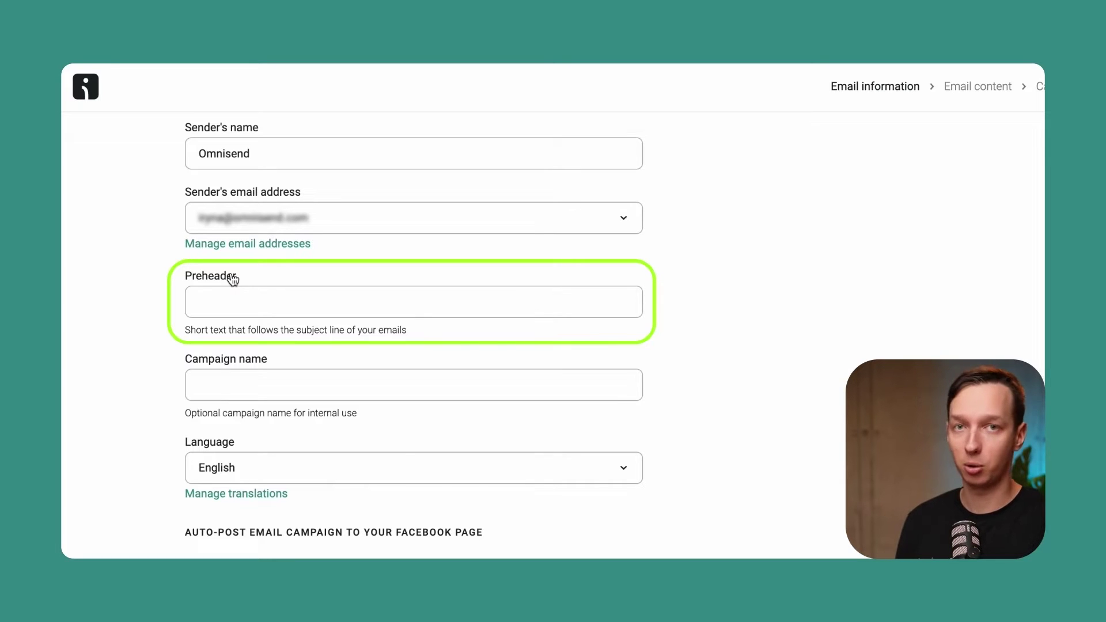
Step: Enter "Limited time only 50% off selected clothing" as the email's preheader
{"action": "left_click", "coordinate": [263, 313]}
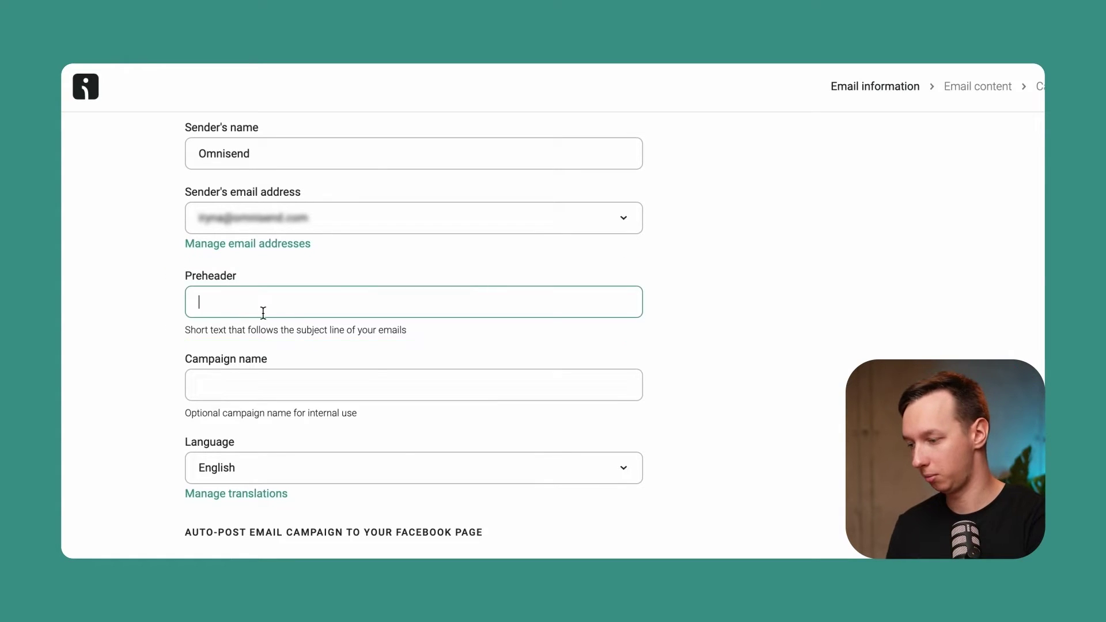
{"action": "scroll", "coordinate": [346, 279], "scroll_direction": "up", "scroll_amount": 5}
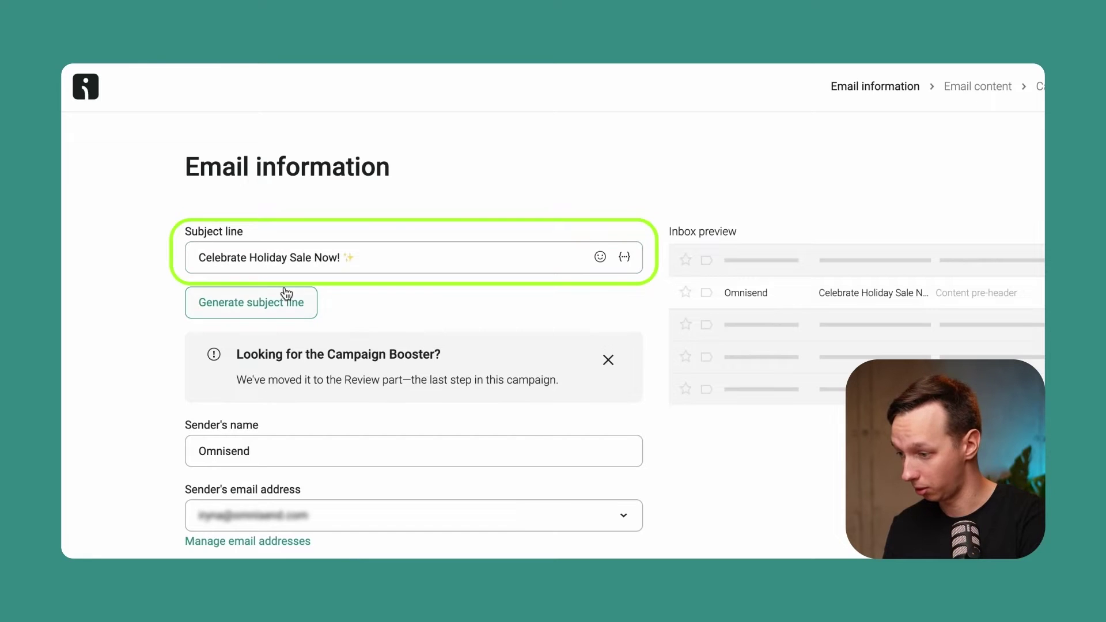
{"action": "scroll", "coordinate": [248, 471], "scroll_direction": "down", "scroll_amount": 2}
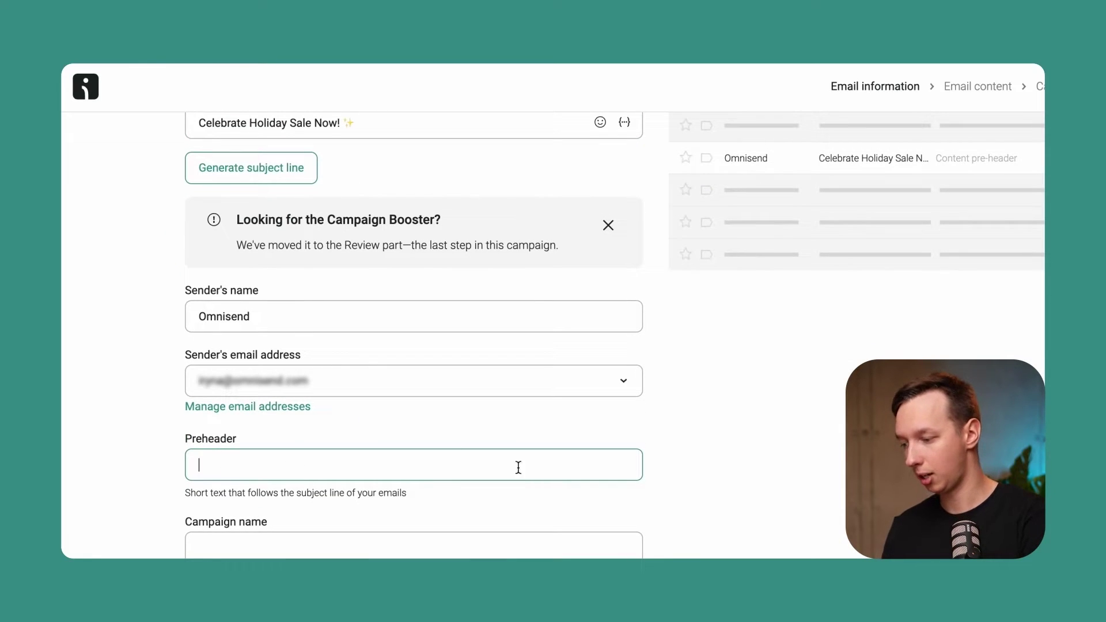
{"action": "type", "text": "Lim"}
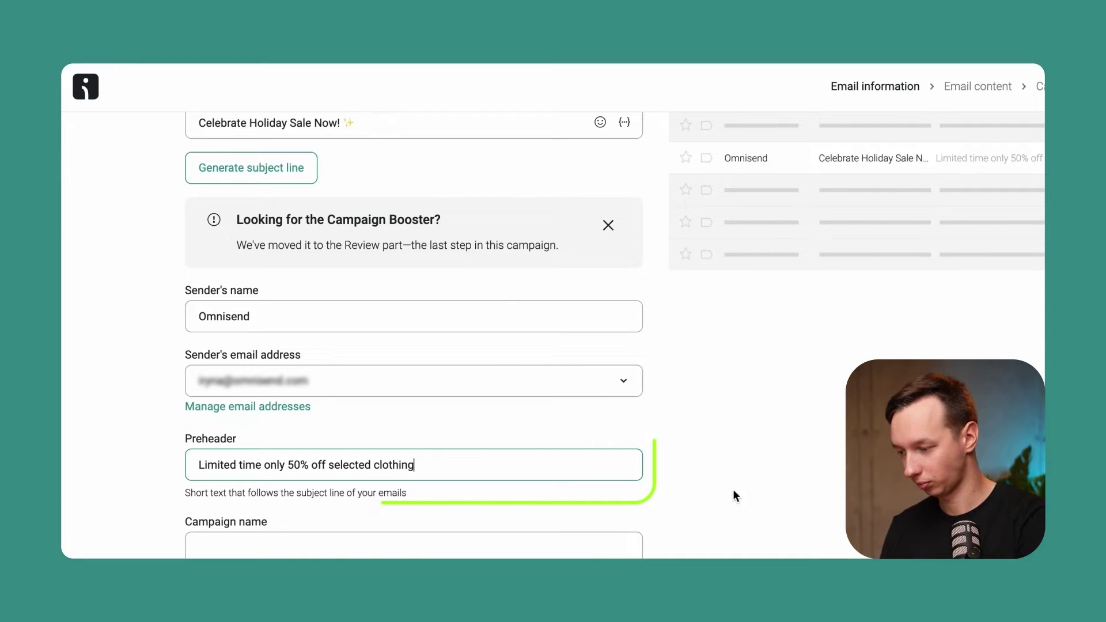
{"action": "scroll", "coordinate": [695, 494], "scroll_direction": "down", "scroll_amount": 2}
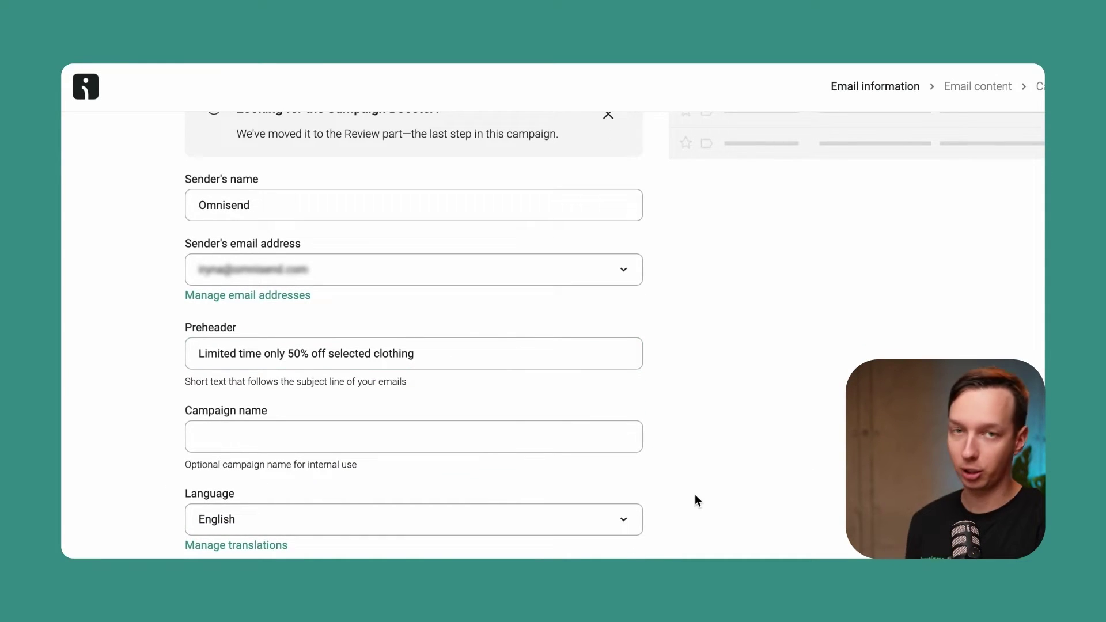
{"action": "left_click", "coordinate": [288, 433]}
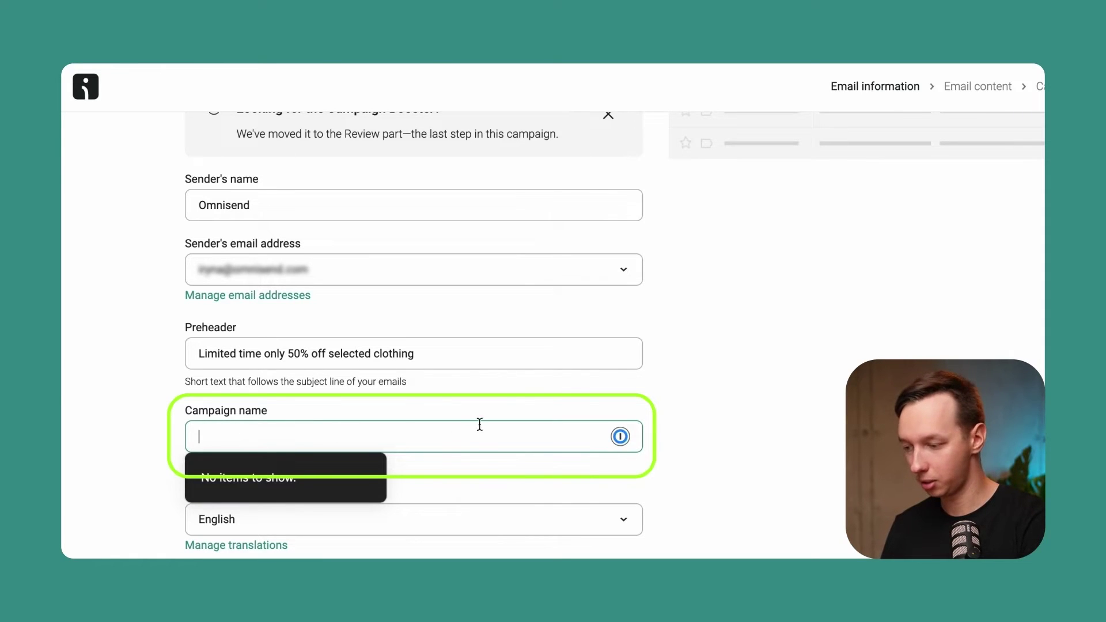
{"action": "left_click", "coordinate": [589, 375]}
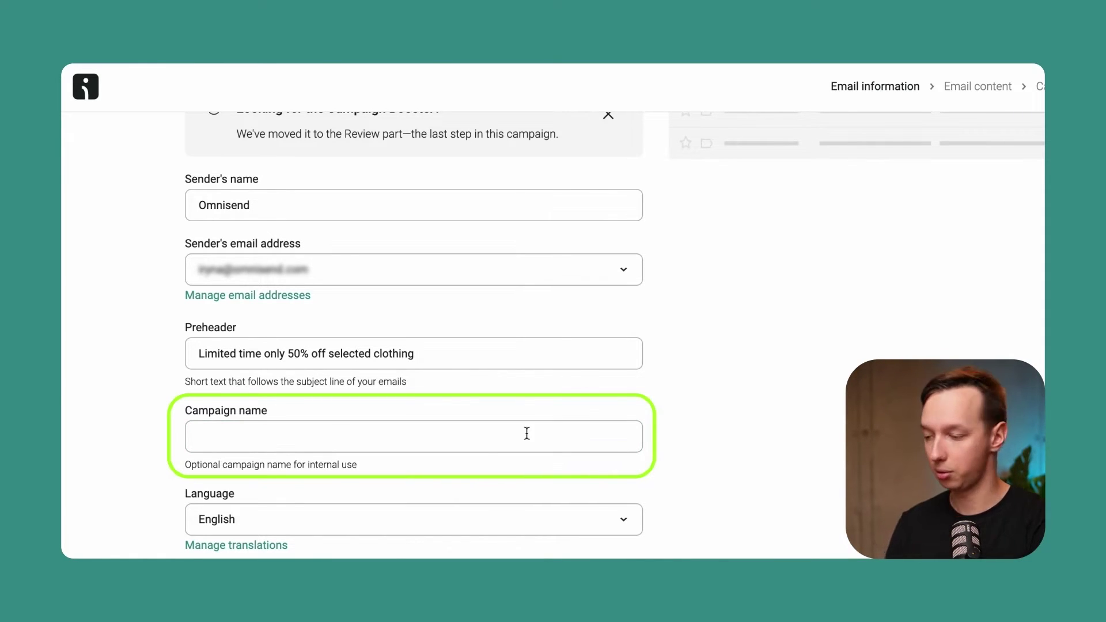
{"action": "left_click", "coordinate": [464, 447]}
{"action": "left_click", "coordinate": [666, 304]}
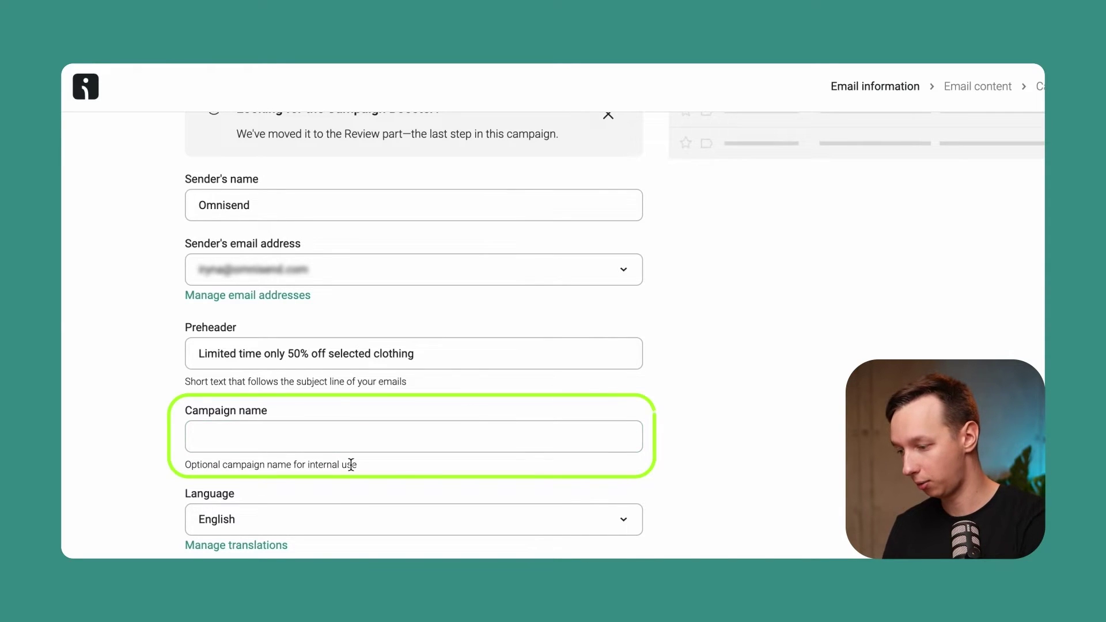
{"action": "scroll", "coordinate": [299, 311], "scroll_direction": "up", "scroll_amount": 5}
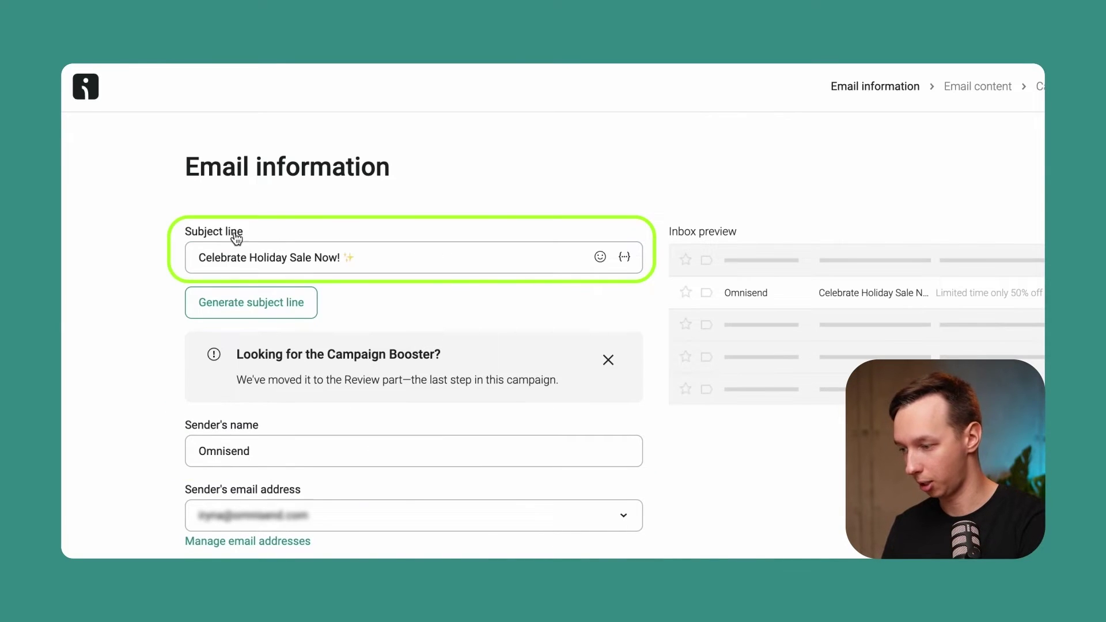
Step: Finish the email information and proceed to choosing an email template
{"action": "scroll", "coordinate": [313, 337], "scroll_direction": "down", "scroll_amount": 5}
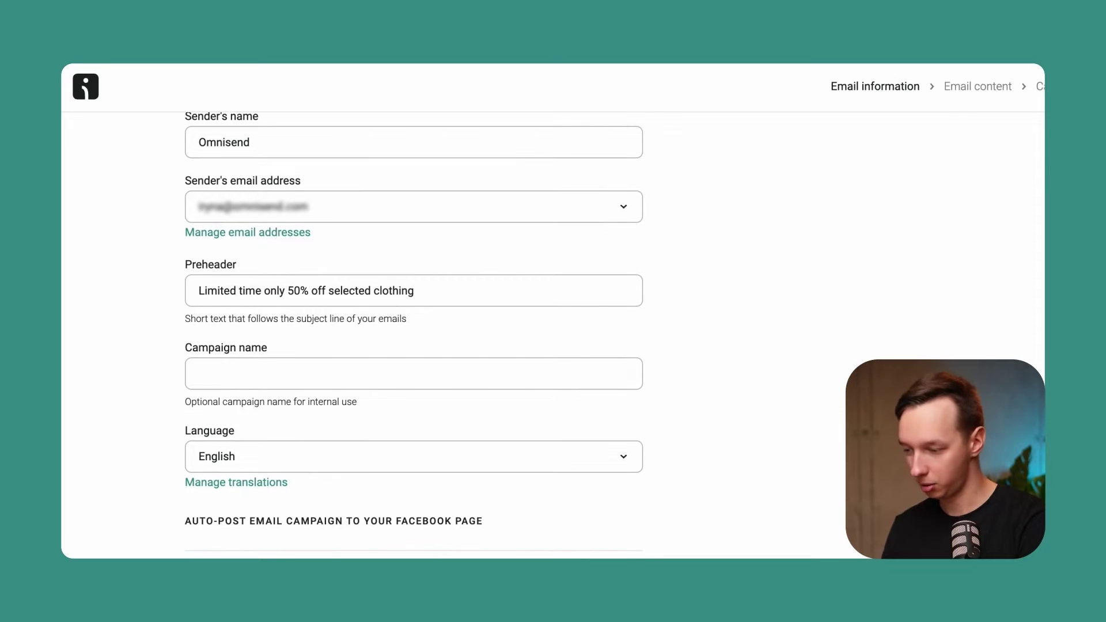
{"action": "scroll", "coordinate": [800, 441], "scroll_direction": "down", "scroll_amount": 2}
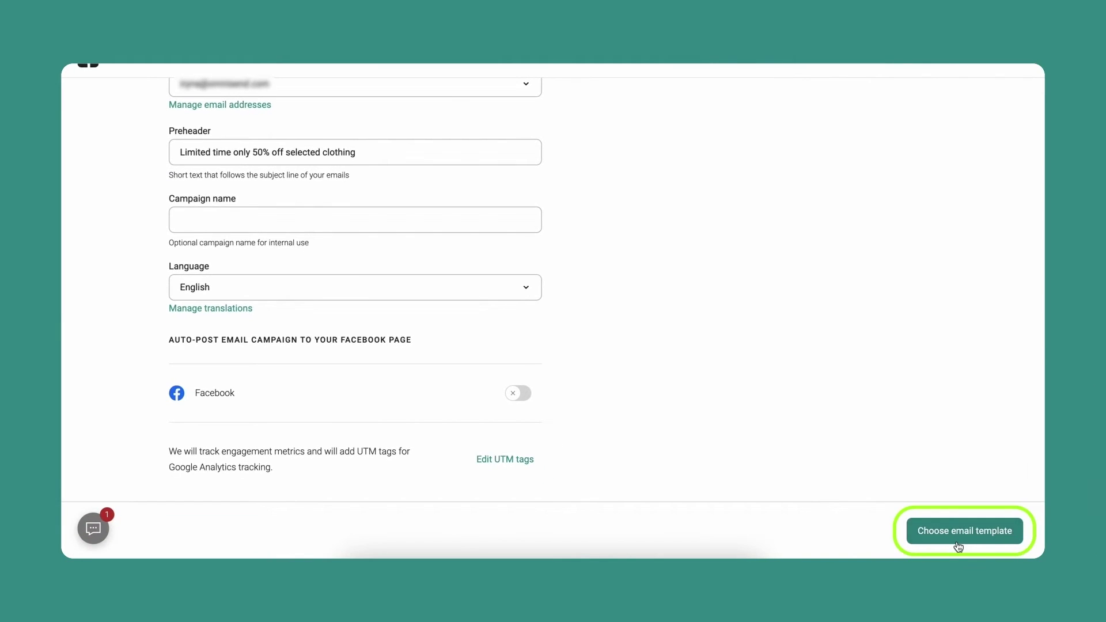
{"action": "left_click", "coordinate": [958, 542]}
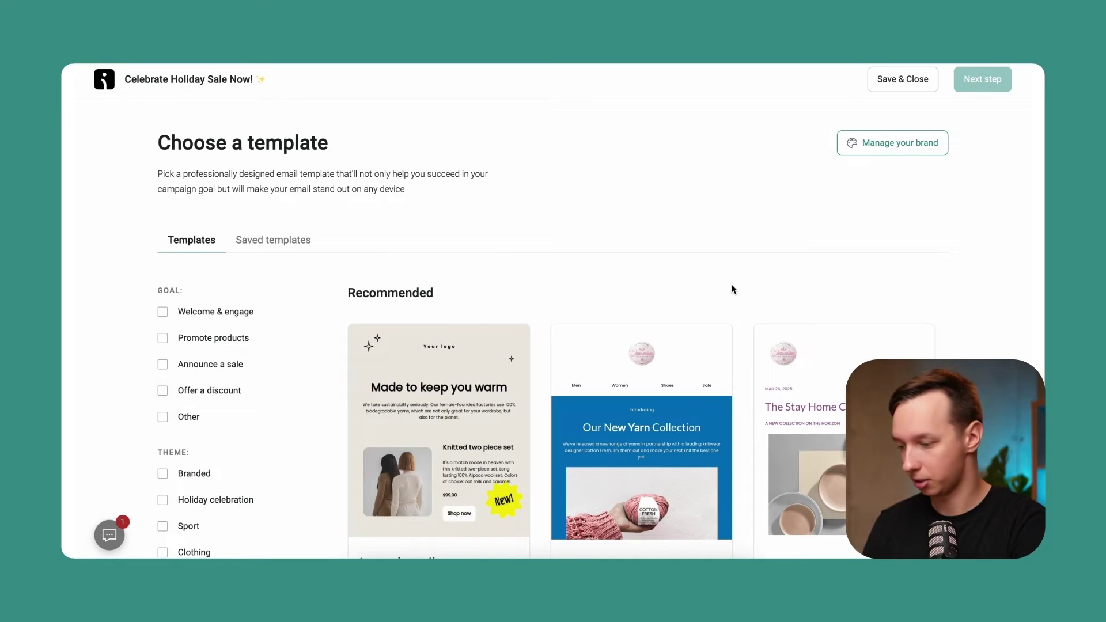
Step: Browse the gallery of recommended and all email templates, and look over the goal and theme filters
{"action": "scroll", "coordinate": [764, 270], "scroll_direction": "down", "scroll_amount": 20}
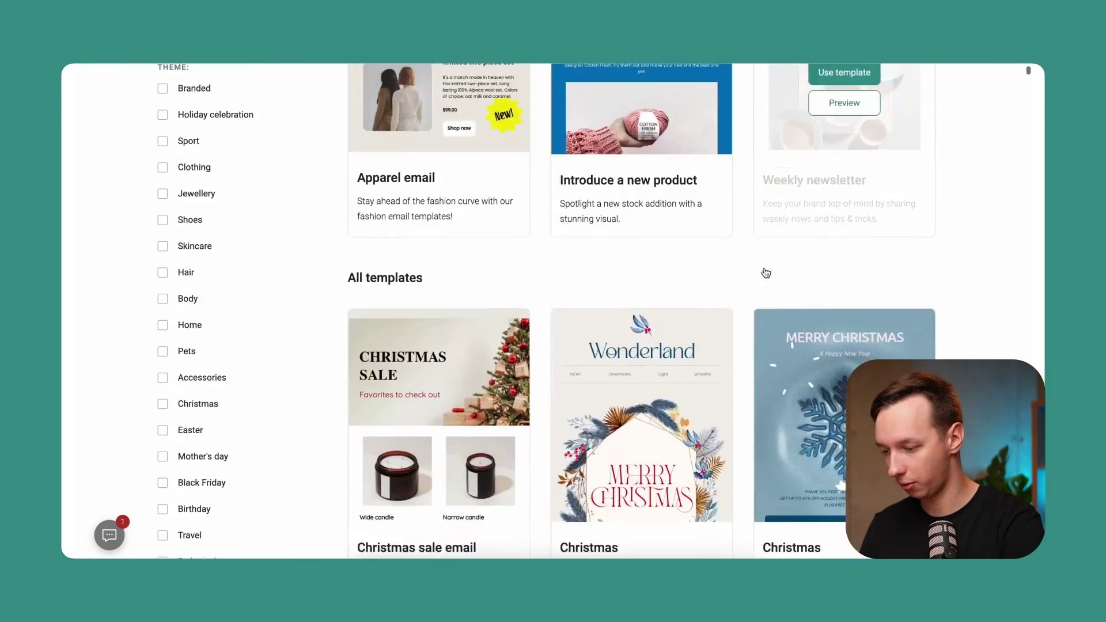
{"action": "scroll", "coordinate": [952, 345], "scroll_direction": "down", "scroll_amount": 20}
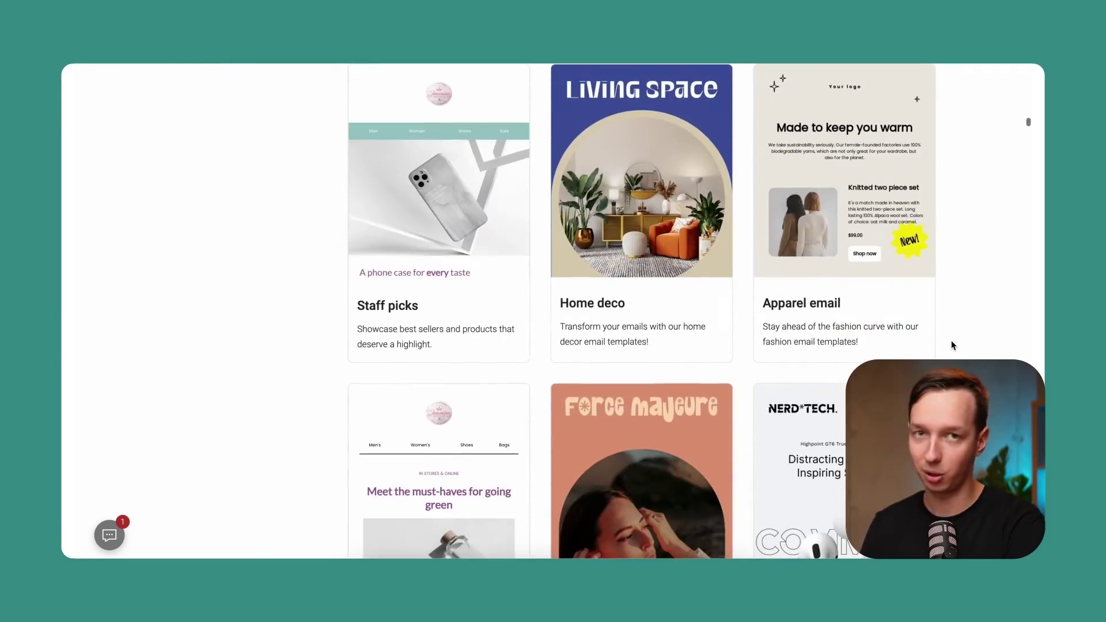
{"action": "scroll", "coordinate": [974, 224], "scroll_direction": "up", "scroll_amount": 8}
{"action": "scroll", "coordinate": [973, 225], "scroll_direction": "up", "scroll_amount": 10}
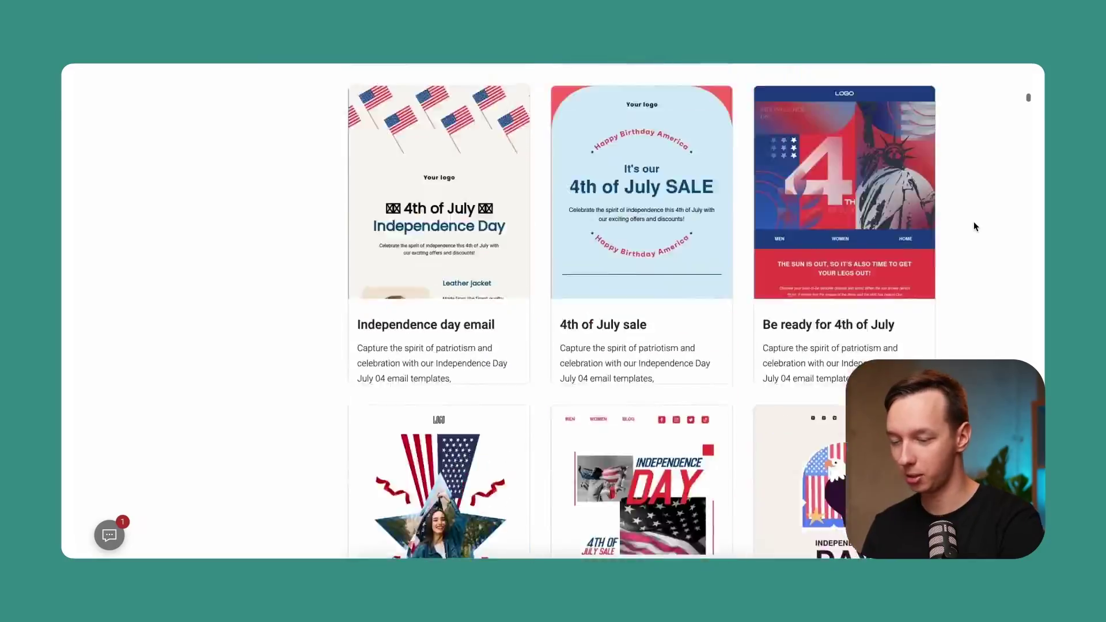
{"action": "scroll", "coordinate": [974, 226], "scroll_direction": "up", "scroll_amount": 10}
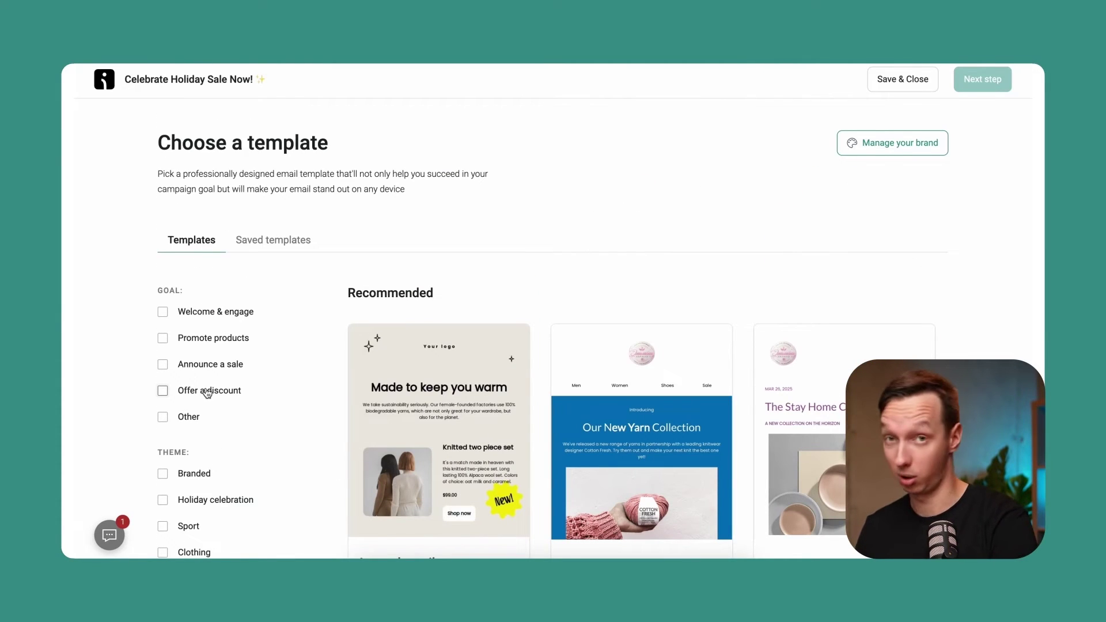
{"action": "scroll", "coordinate": [204, 481], "scroll_direction": "down", "scroll_amount": 3}
{"action": "scroll", "coordinate": [203, 482], "scroll_direction": "down", "scroll_amount": 5}
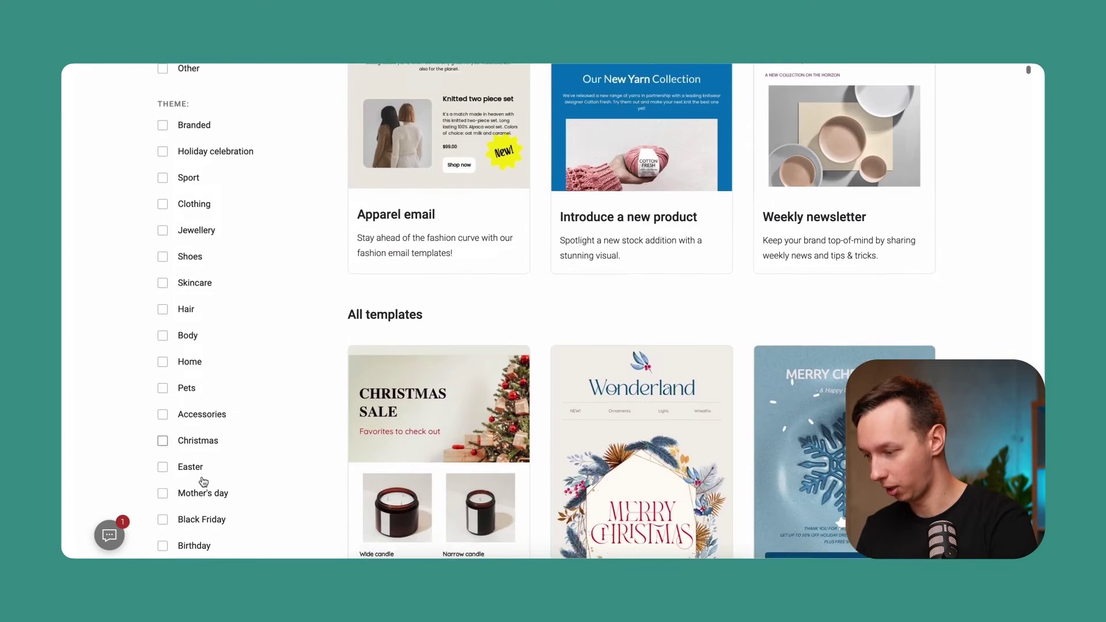
Step: Preview the recommended Apparel email template in full and use it for the campaign
{"action": "scroll", "coordinate": [234, 254], "scroll_direction": "up", "scroll_amount": 5}
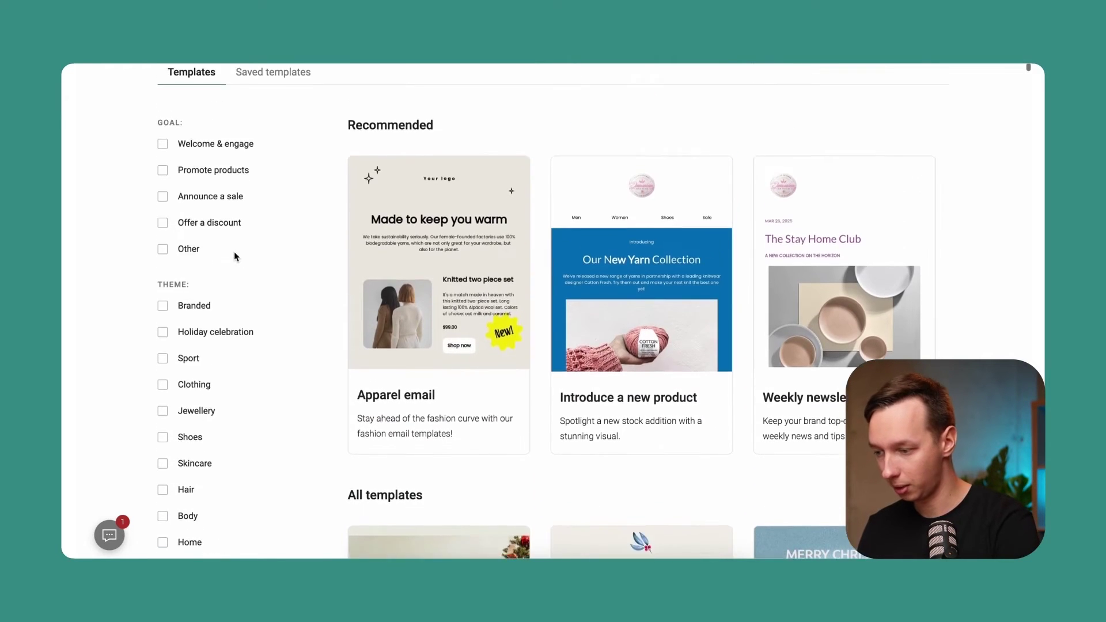
{"action": "mouse_move", "coordinate": [521, 395]}
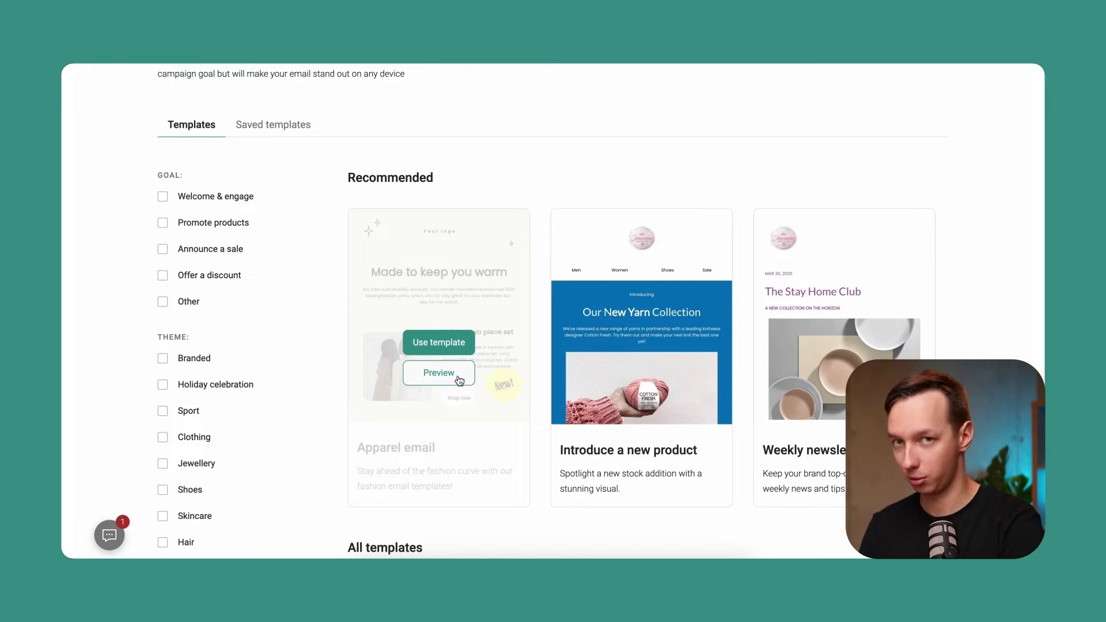
{"action": "left_click", "coordinate": [452, 380]}
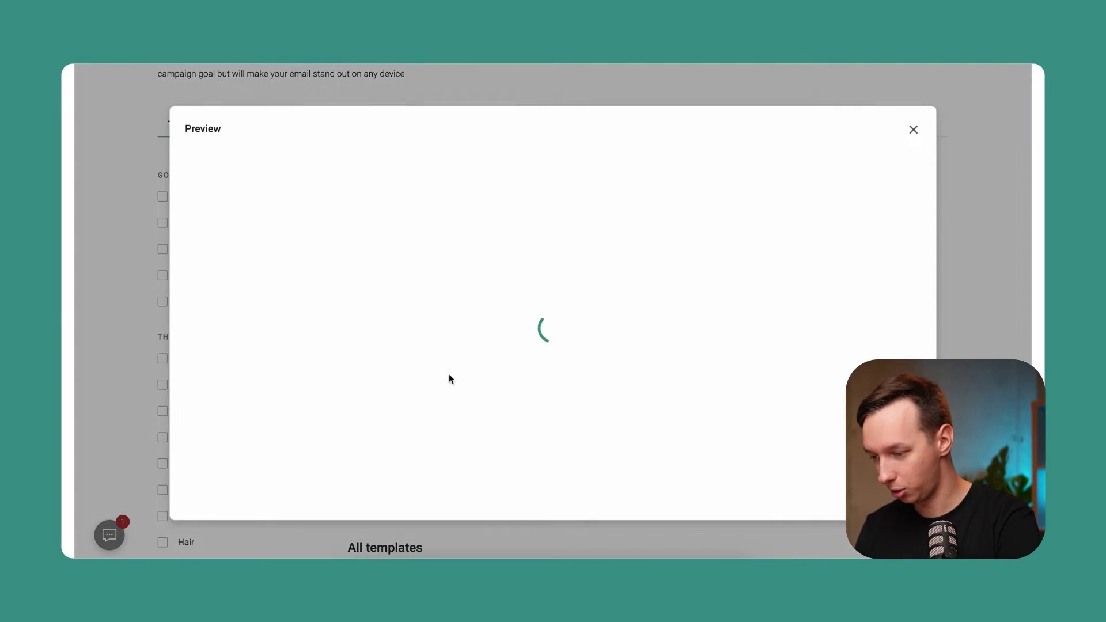
{"action": "scroll", "coordinate": [540, 404], "scroll_direction": "down", "scroll_amount": 15}
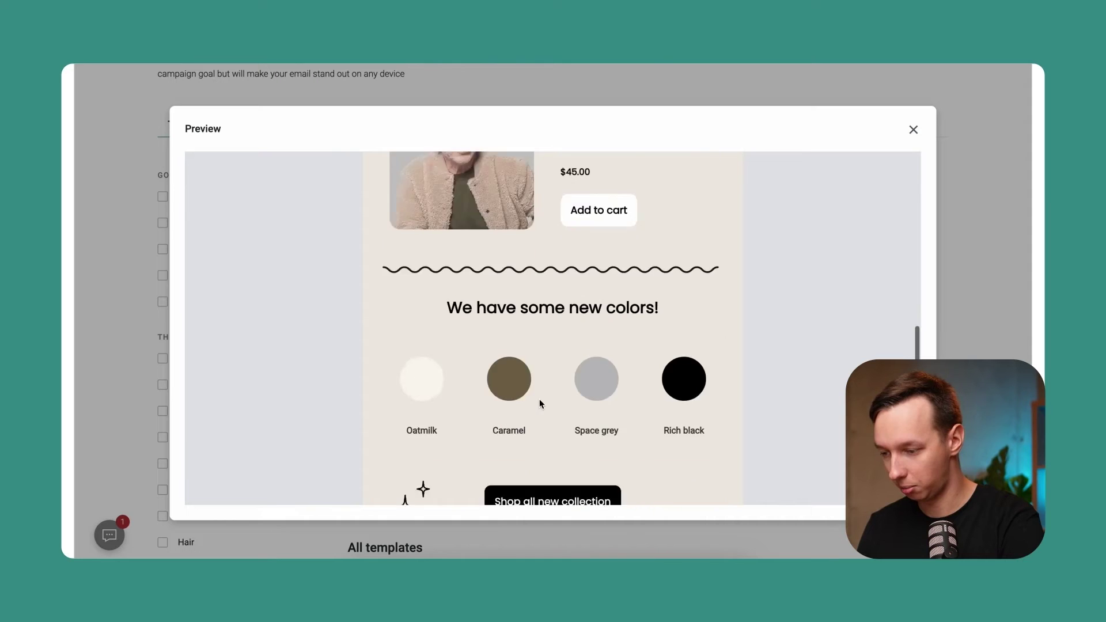
{"action": "scroll", "coordinate": [540, 403], "scroll_direction": "up", "scroll_amount": 10}
{"action": "scroll", "coordinate": [542, 403], "scroll_direction": "up", "scroll_amount": 5}
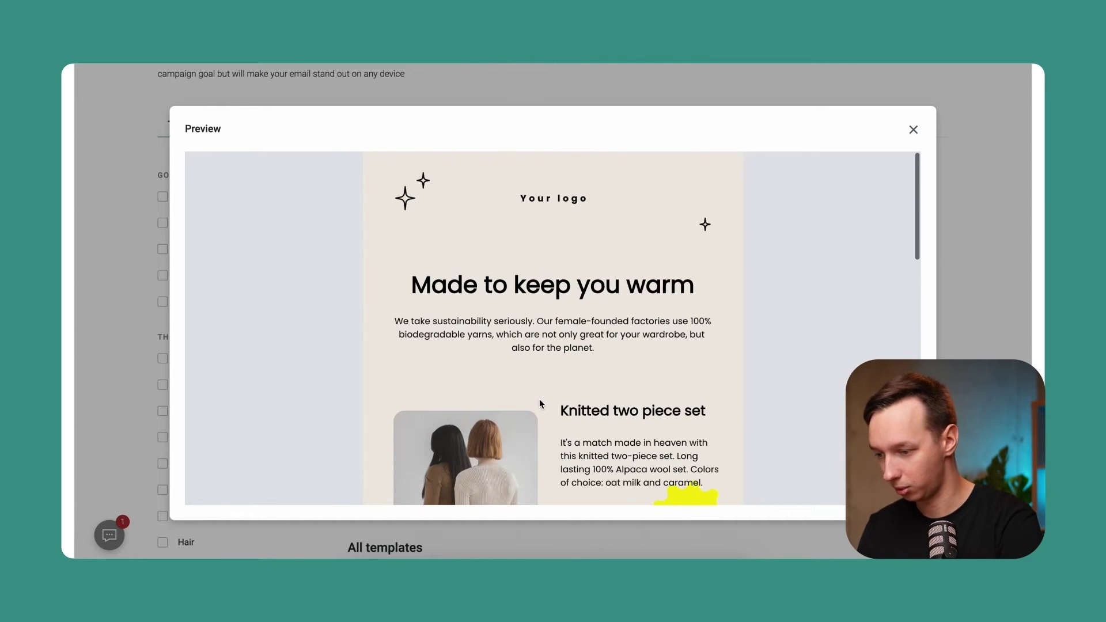
{"action": "left_click", "coordinate": [913, 136]}
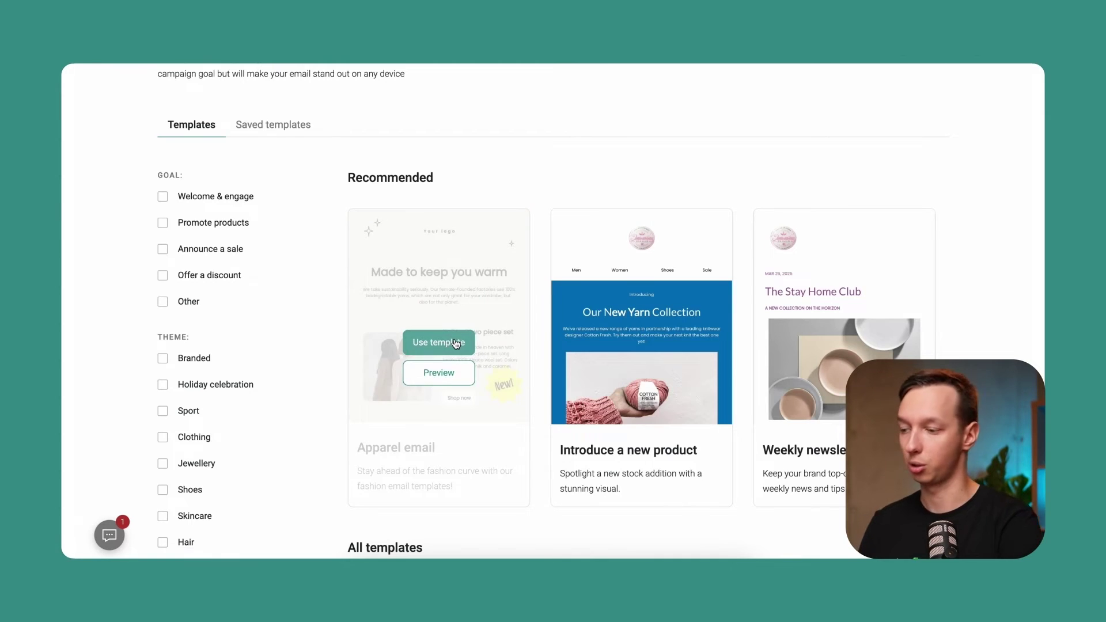
{"action": "left_click", "coordinate": [455, 343]}
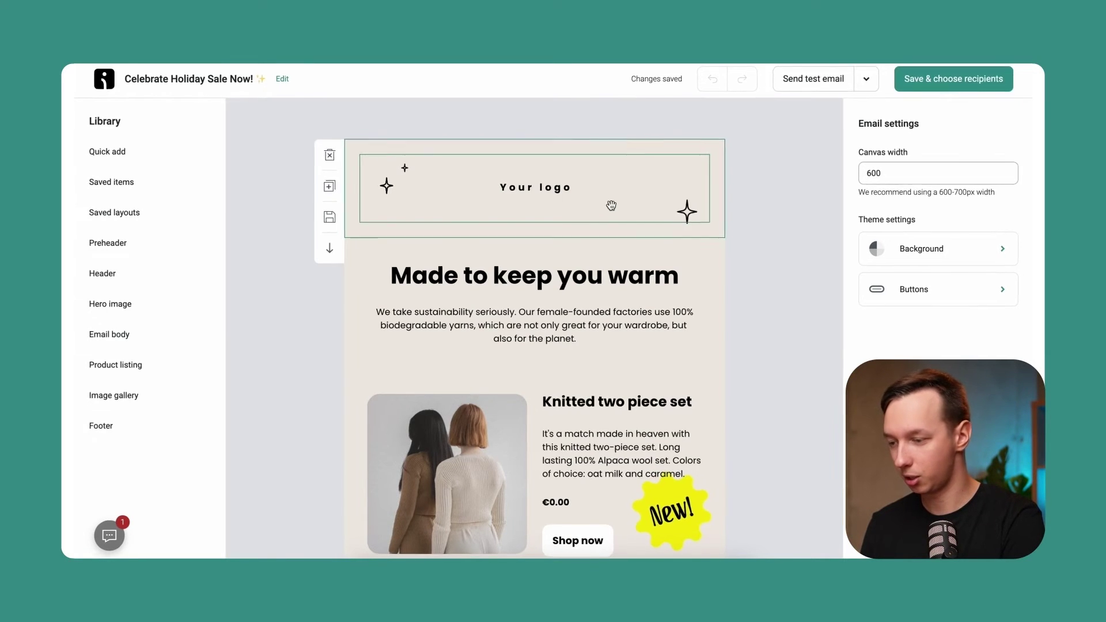
Step: Look over the quick-add items and column layouts available in the email editor's library
{"action": "left_click", "coordinate": [163, 151]}
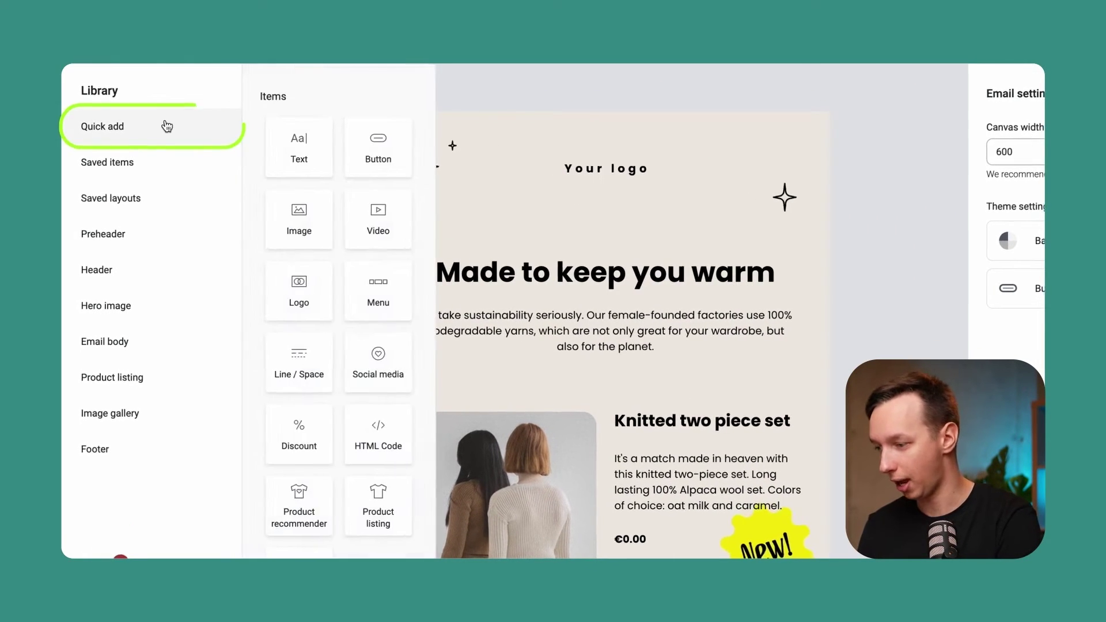
{"action": "left_click", "coordinate": [402, 108]}
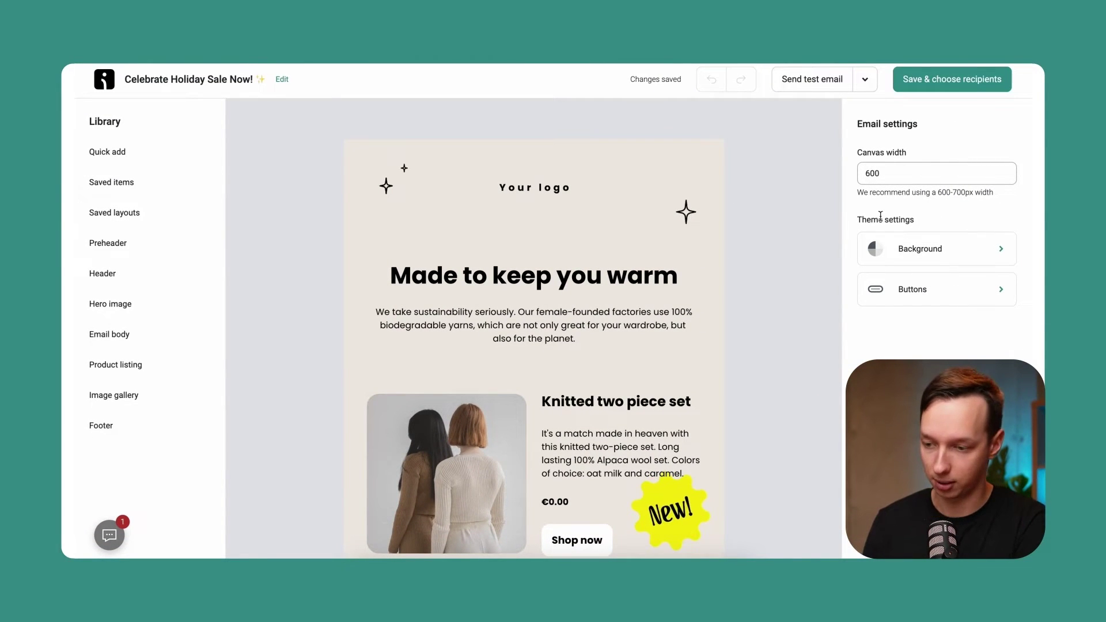
{"action": "left_click", "coordinate": [149, 153]}
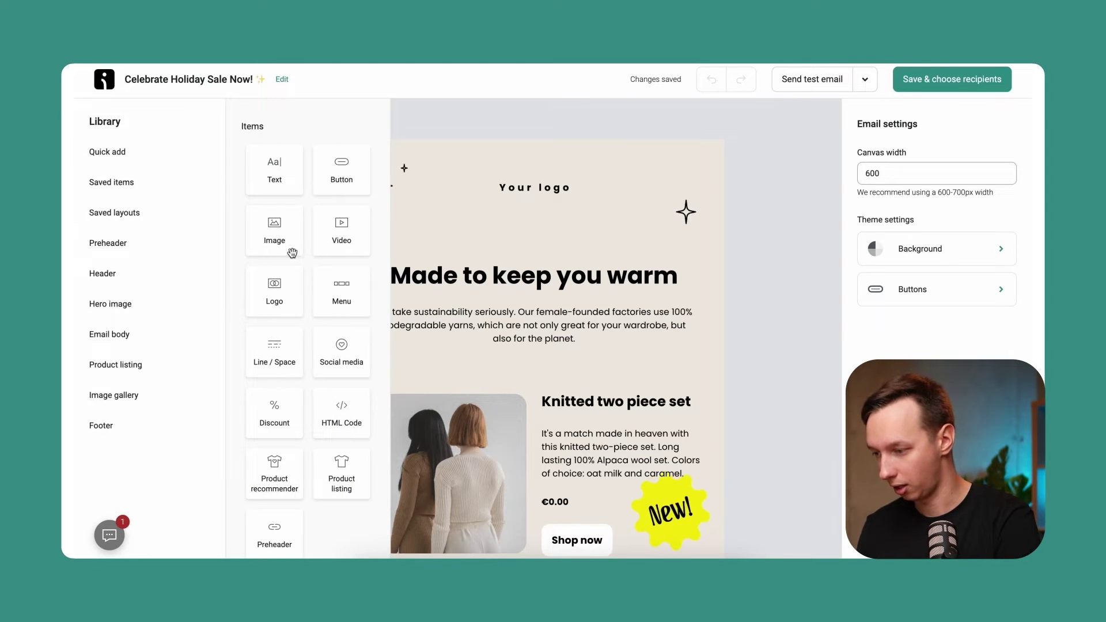
{"action": "scroll", "coordinate": [298, 295], "scroll_direction": "down", "scroll_amount": 1}
{"action": "scroll", "coordinate": [299, 299], "scroll_direction": "down", "scroll_amount": 3}
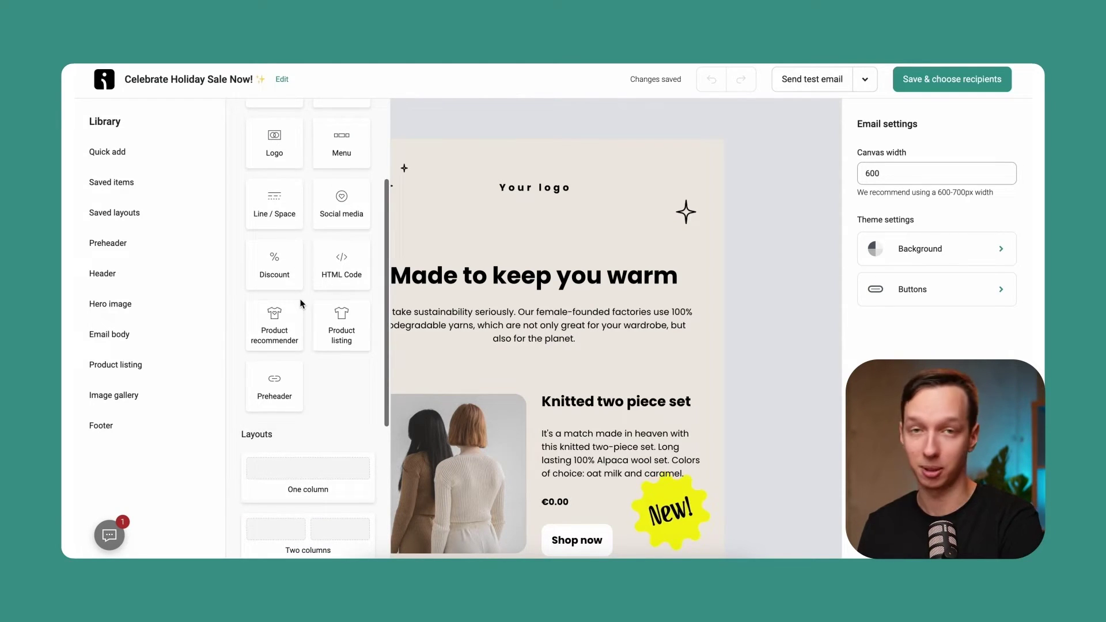
{"action": "scroll", "coordinate": [299, 299], "scroll_direction": "up", "scroll_amount": 4}
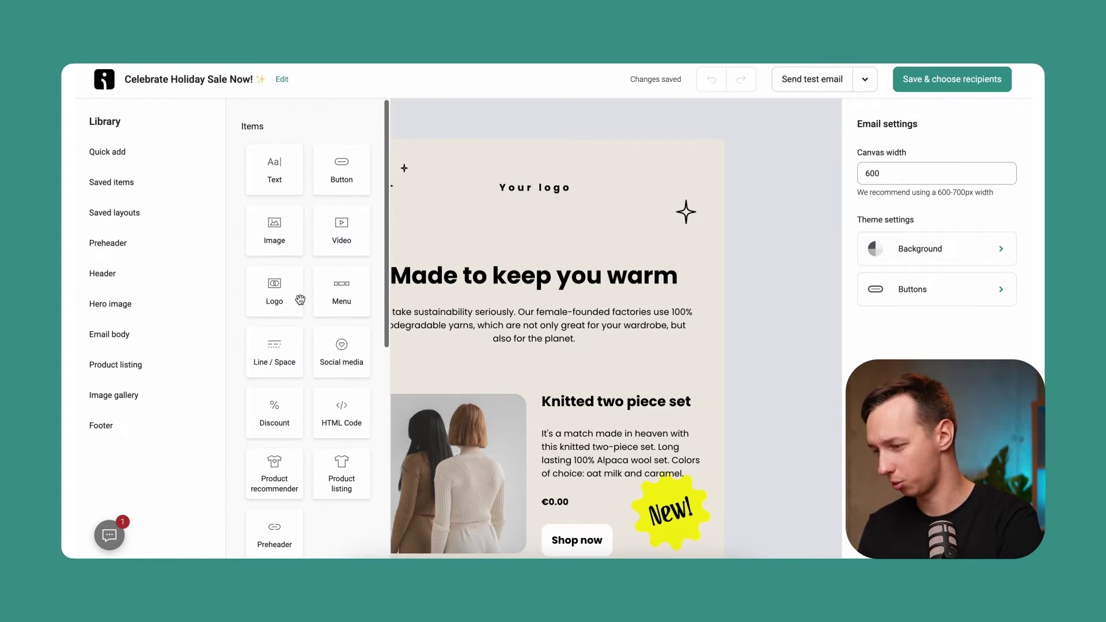
Step: Add a text item below the intro paragraph and replace its placeholder with "Example text"
{"action": "left_click", "coordinate": [269, 172]}
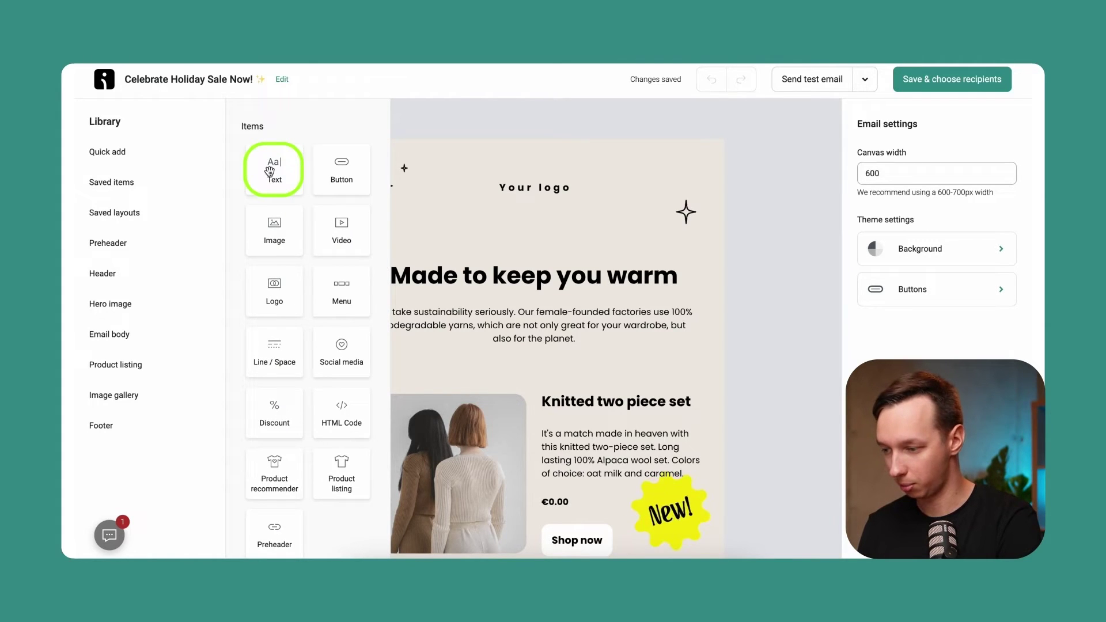
{"action": "left_click_drag", "start_coordinate": [269, 172], "coordinate": [463, 356]}
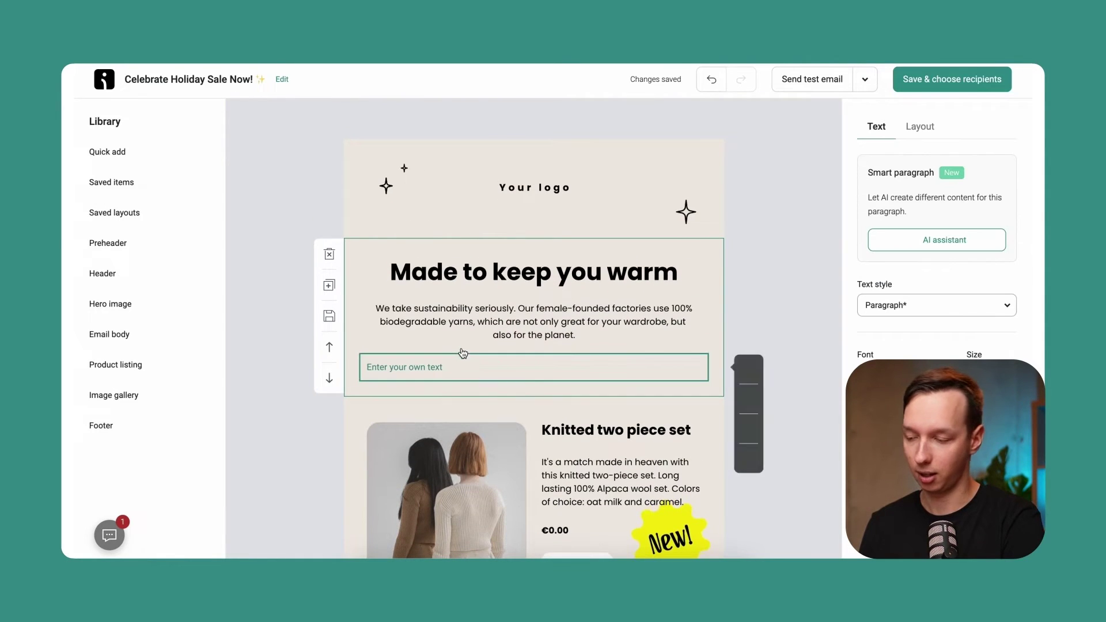
{"action": "triple_click", "coordinate": [492, 368]}
{"action": "key", "text": "BackSpace"}
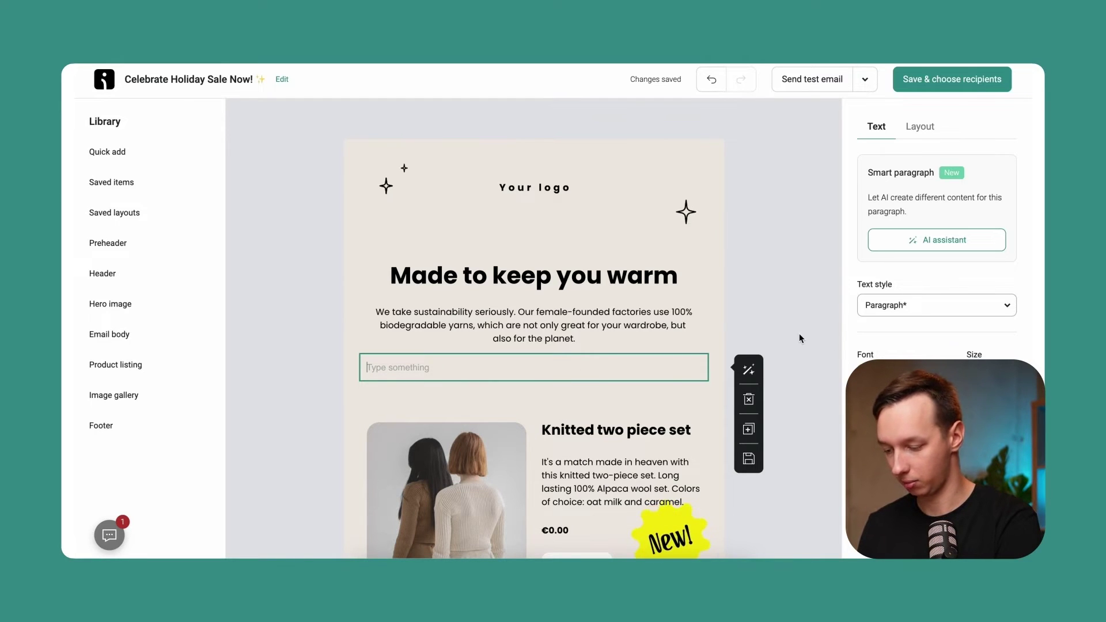
{"action": "type", "text": "Example text"}
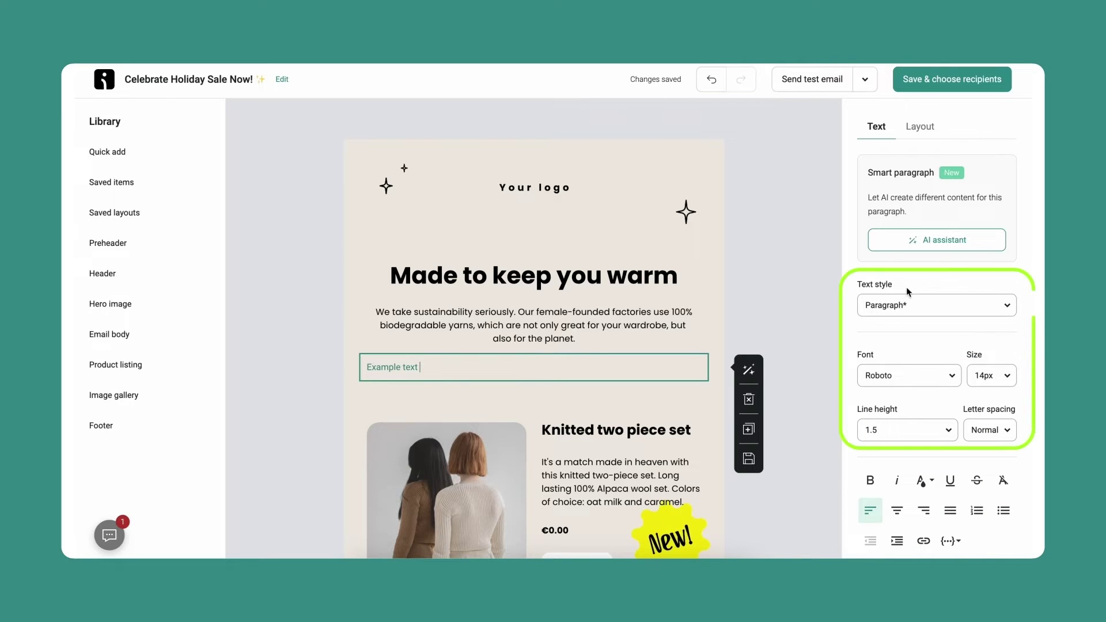
Step: Look over the text formatting settings and remove the example text item from the email
{"action": "scroll", "coordinate": [867, 352], "scroll_direction": "down", "scroll_amount": 1}
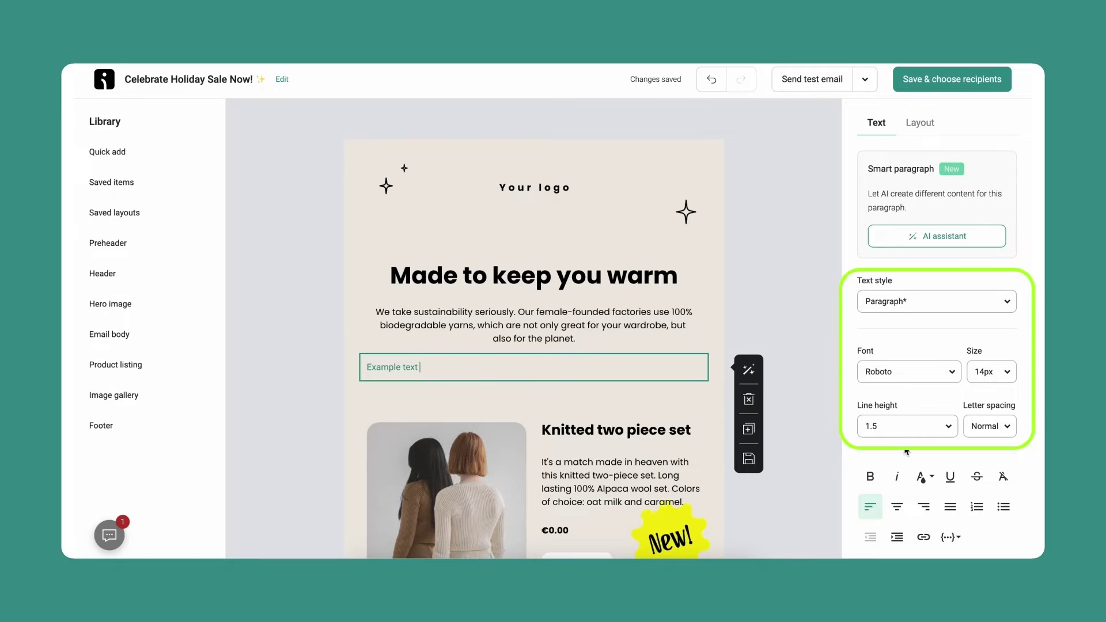
{"action": "left_click", "coordinate": [758, 324]}
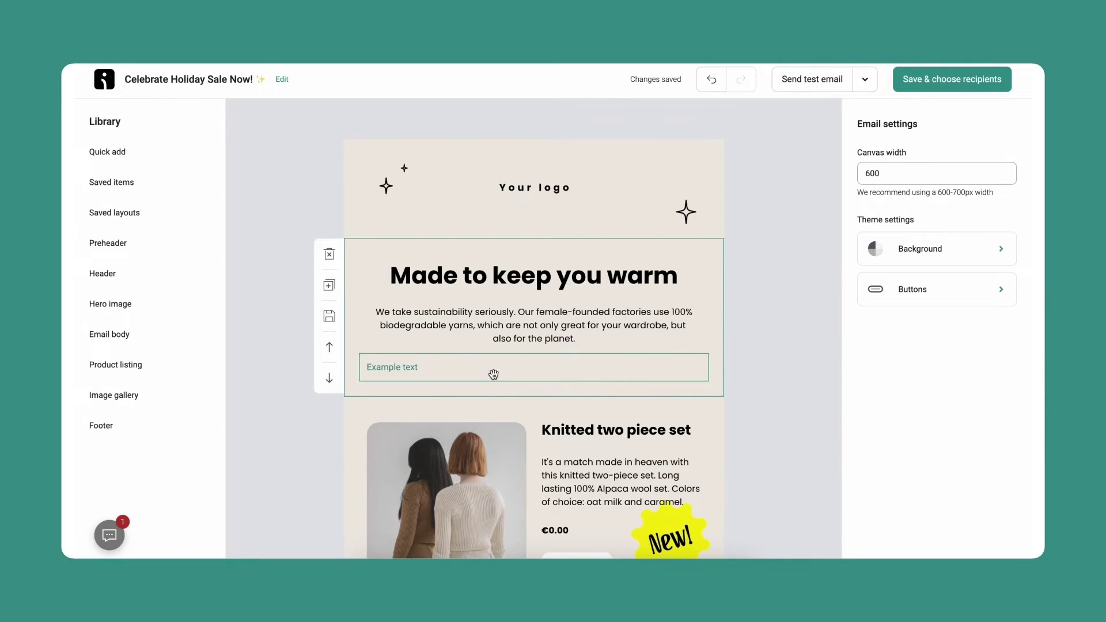
{"action": "left_click", "coordinate": [494, 376]}
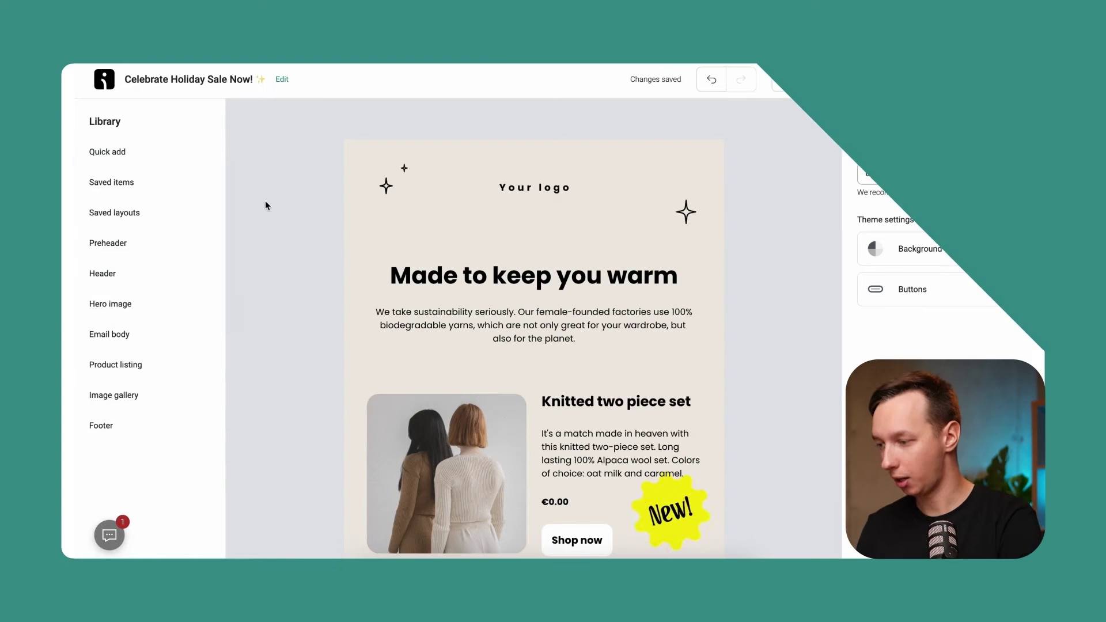
Step: Add a button below the intro paragraph and set its text to "Browse store"
{"action": "left_click", "coordinate": [163, 165]}
{"action": "left_click_drag", "start_coordinate": [344, 183], "coordinate": [510, 363]}
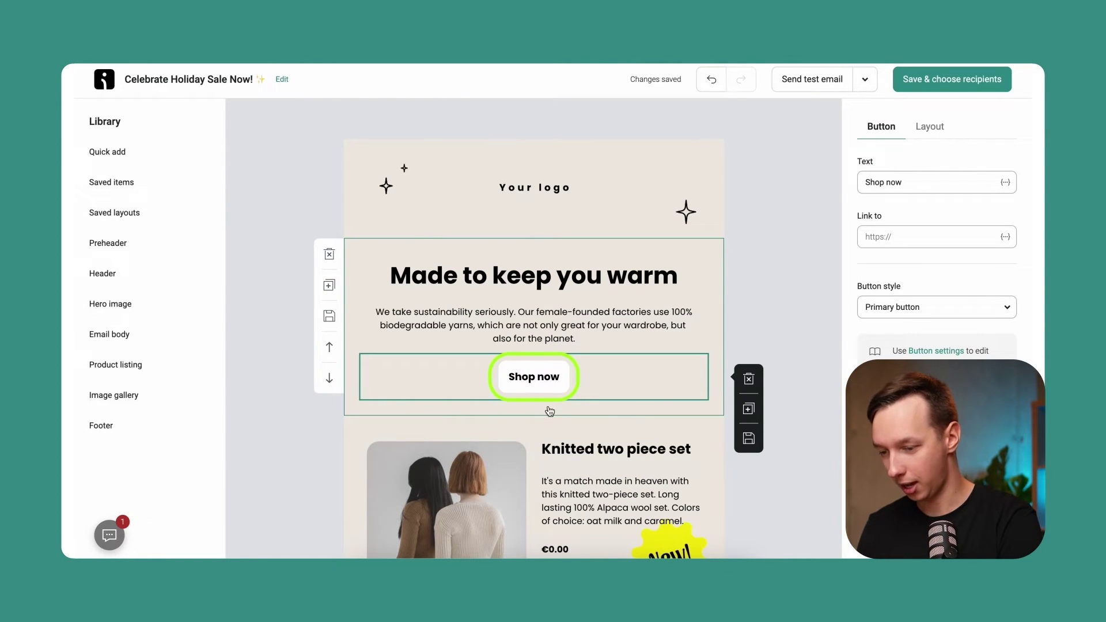
{"action": "left_click", "coordinate": [916, 182]}
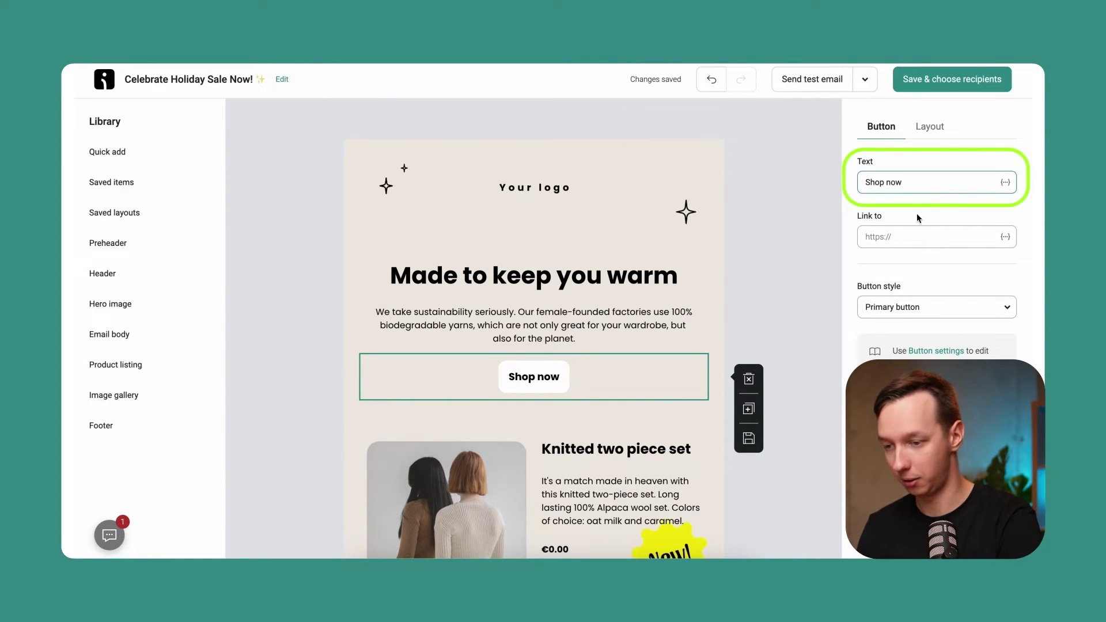
{"action": "key", "text": "ctrl+a"}
{"action": "key", "text": "BackSpace"}
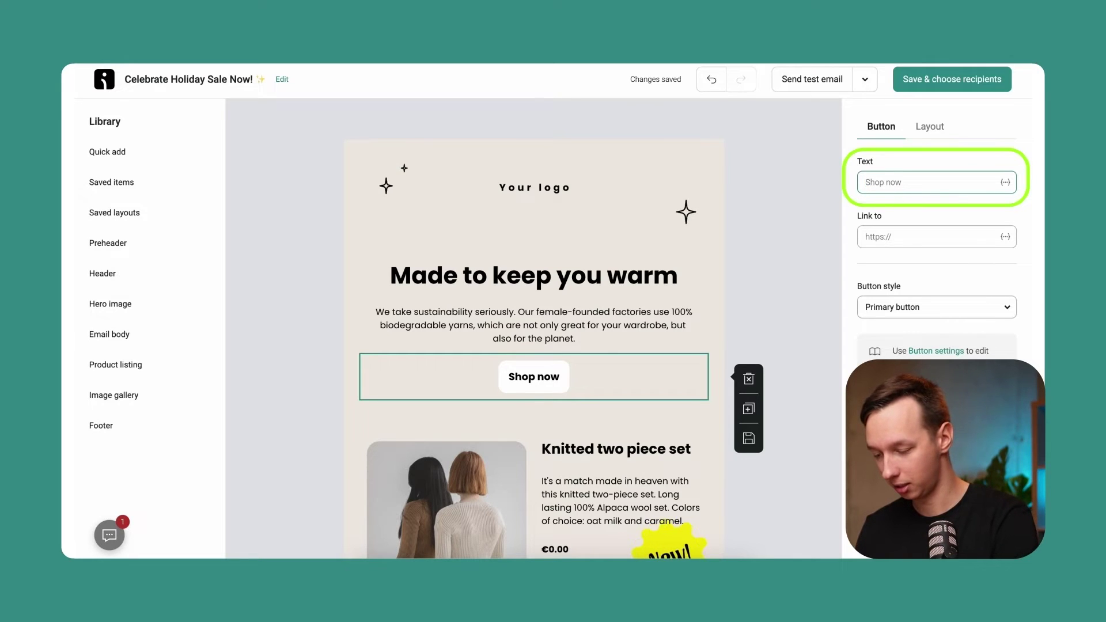
{"action": "type", "text": "Browse store"}
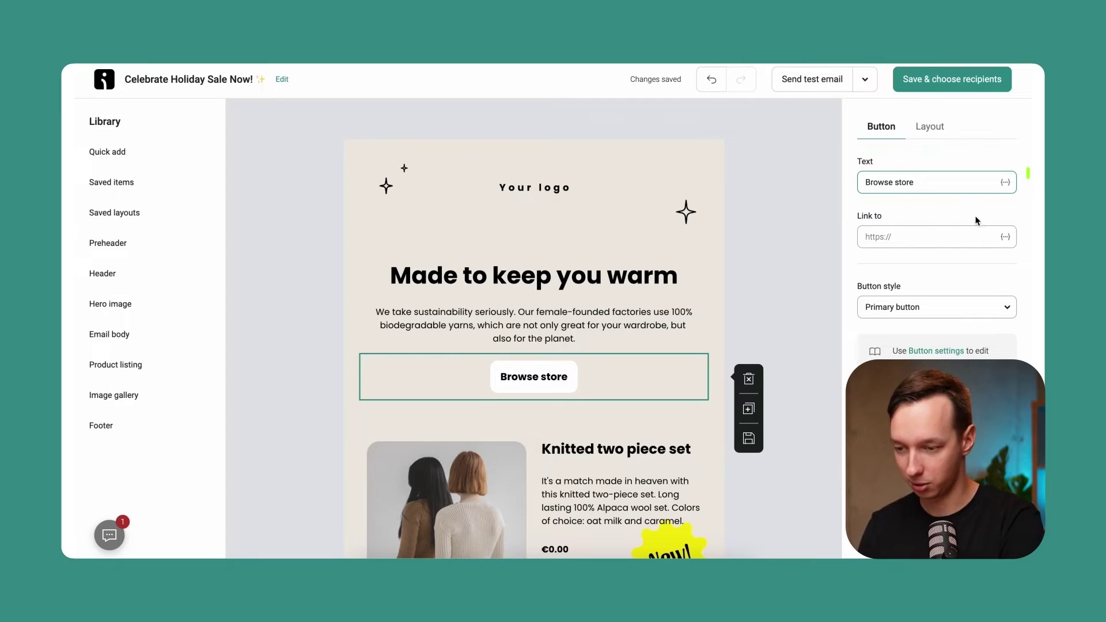
Step: Link the "Browse store" button to the account's Website URL using the personalization variable
{"action": "left_click", "coordinate": [933, 237]}
{"action": "left_click", "coordinate": [1005, 237]}
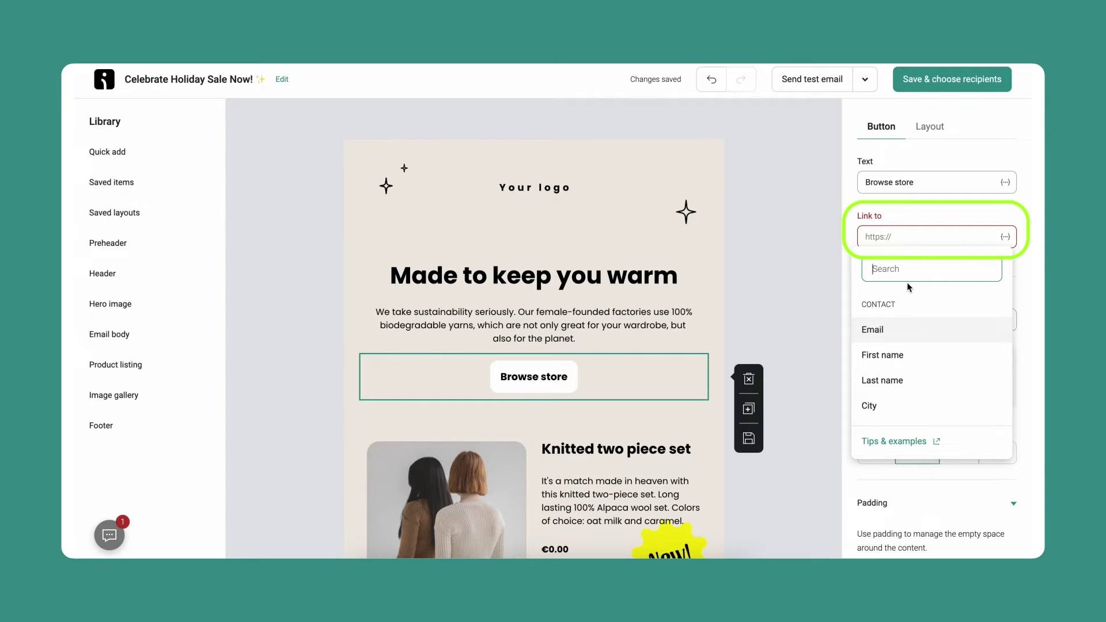
{"action": "type", "text": "webs"}
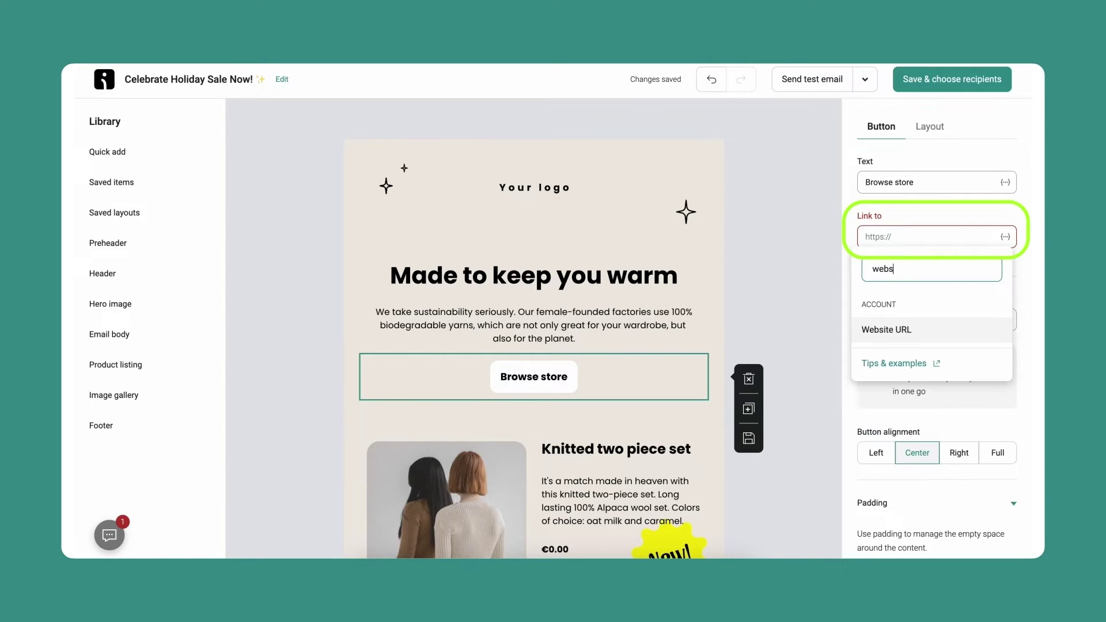
{"action": "left_click", "coordinate": [952, 343]}
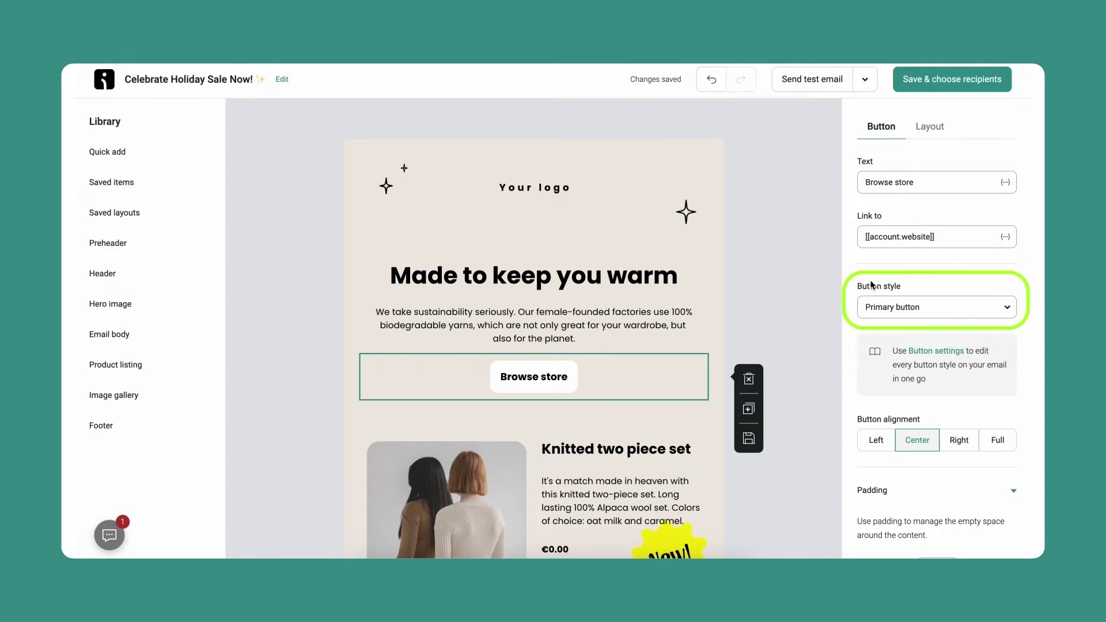
{"action": "left_click", "coordinate": [809, 290]}
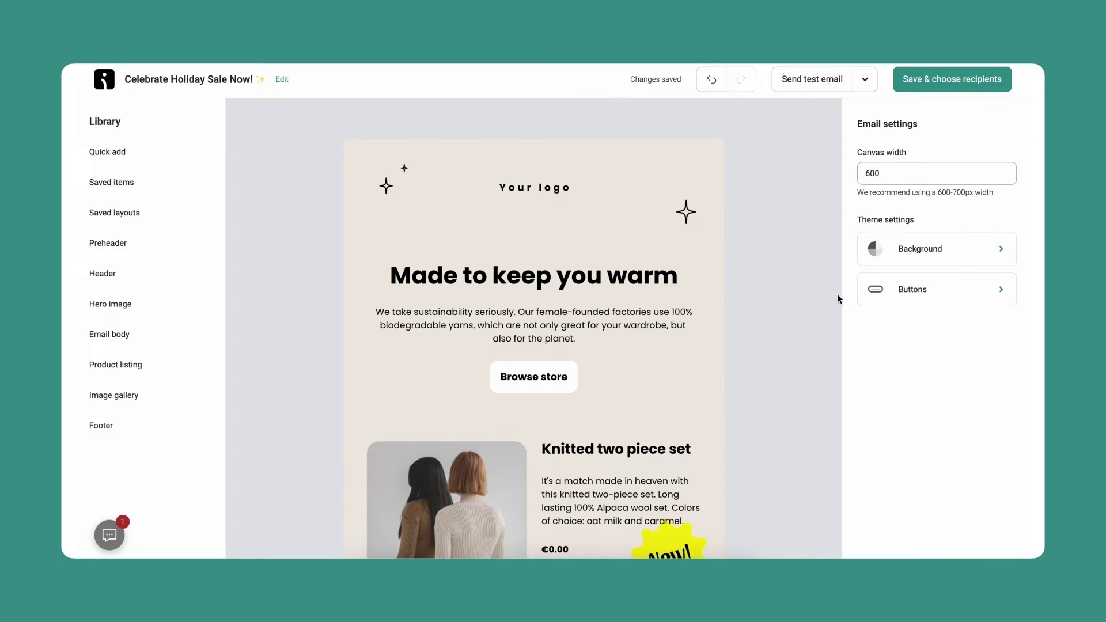
Step: Examine the theme's primary button settings, including font, shape, decoration, colors, border and padding
{"action": "left_click", "coordinate": [893, 291]}
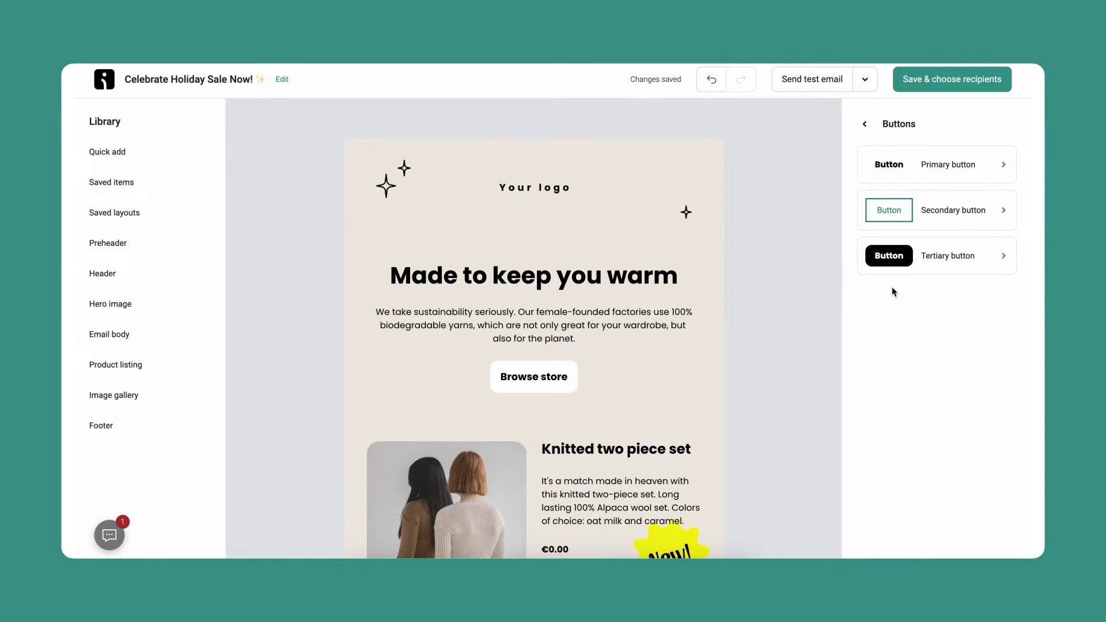
{"action": "left_click", "coordinate": [902, 167]}
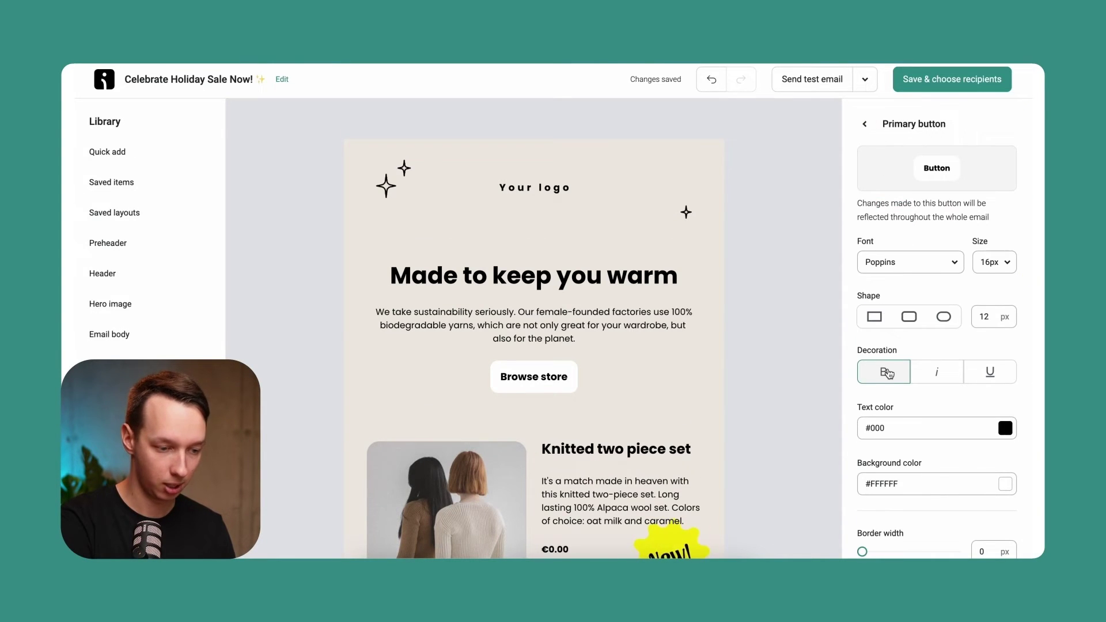
{"action": "scroll", "coordinate": [888, 369], "scroll_direction": "down", "scroll_amount": 2}
{"action": "scroll", "coordinate": [887, 372], "scroll_direction": "down", "scroll_amount": 4}
{"action": "scroll", "coordinate": [915, 300], "scroll_direction": "up", "scroll_amount": 6}
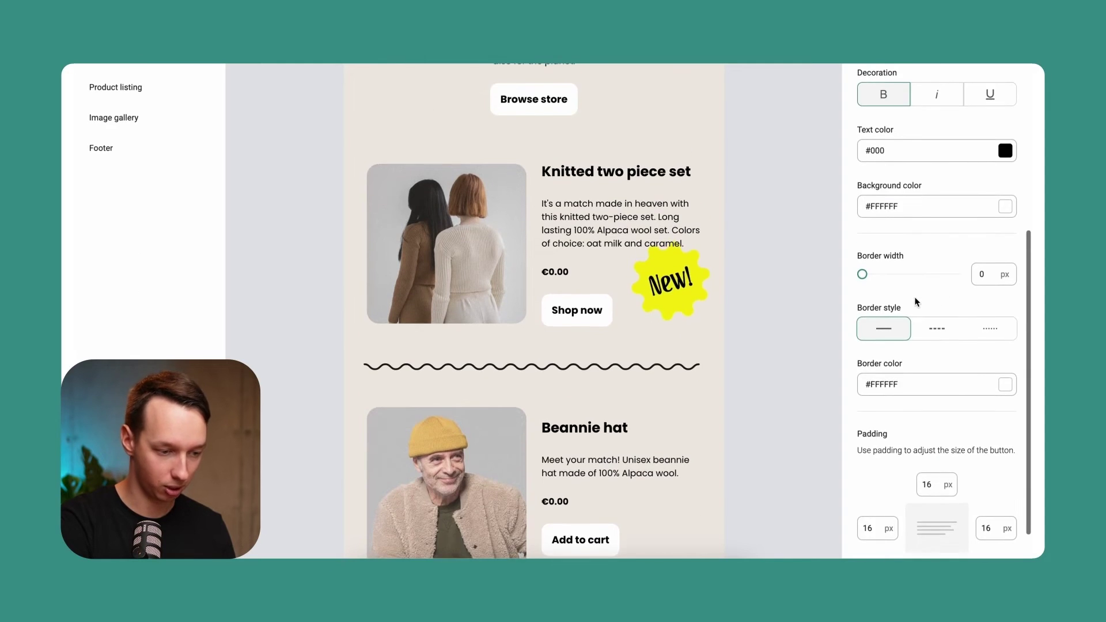
{"action": "left_click", "coordinate": [865, 124]}
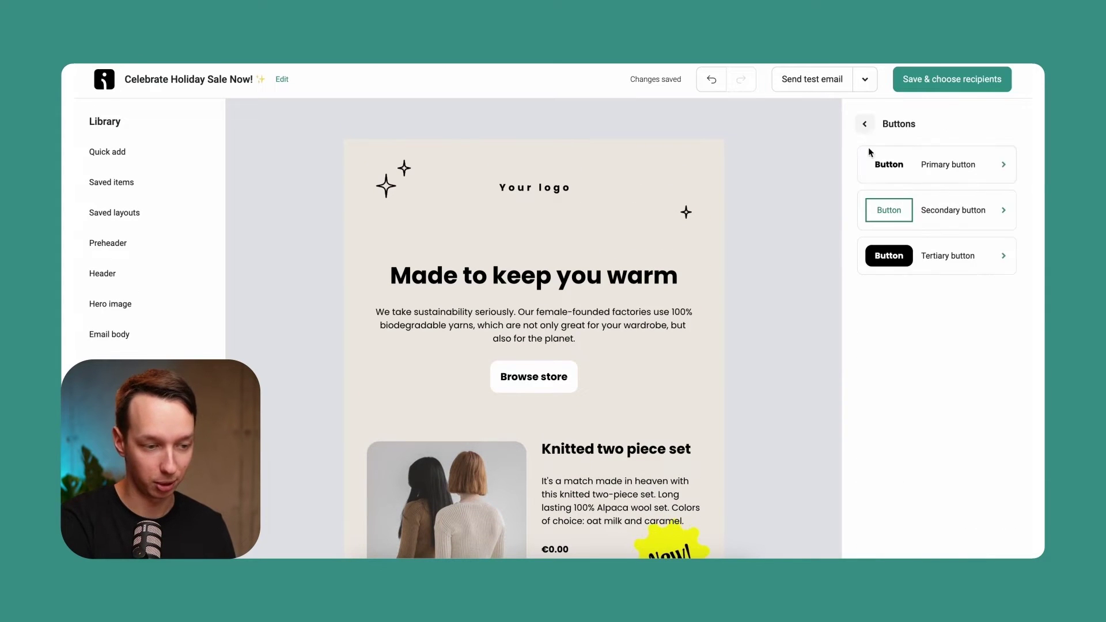
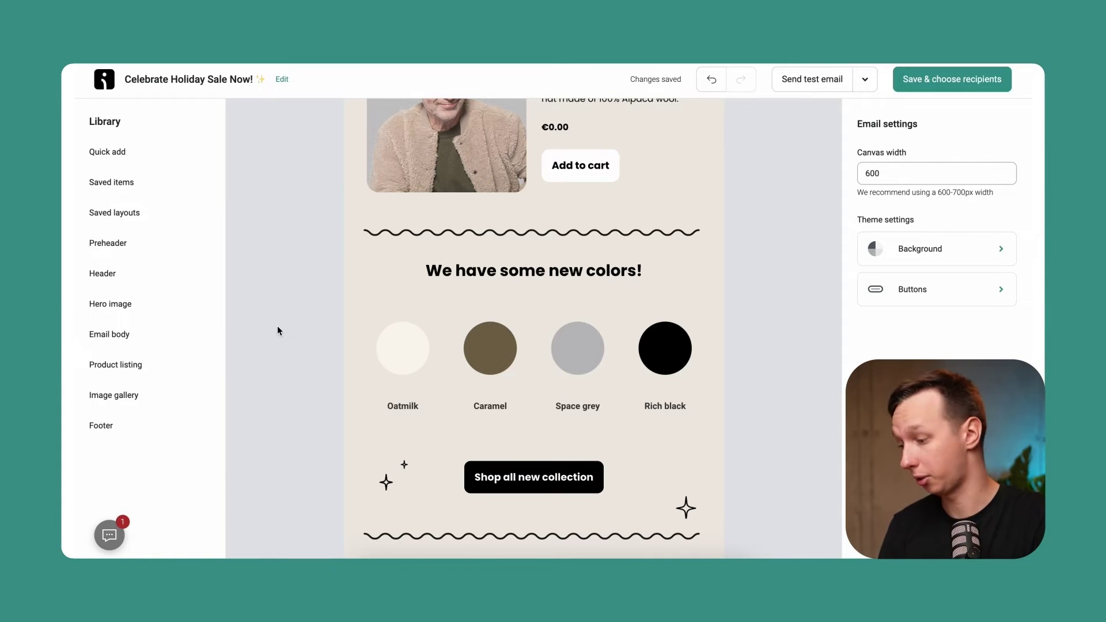
Step: Look through the library's prebuilt header blocks, saved items and saved layouts
{"action": "left_click", "coordinate": [200, 340]}
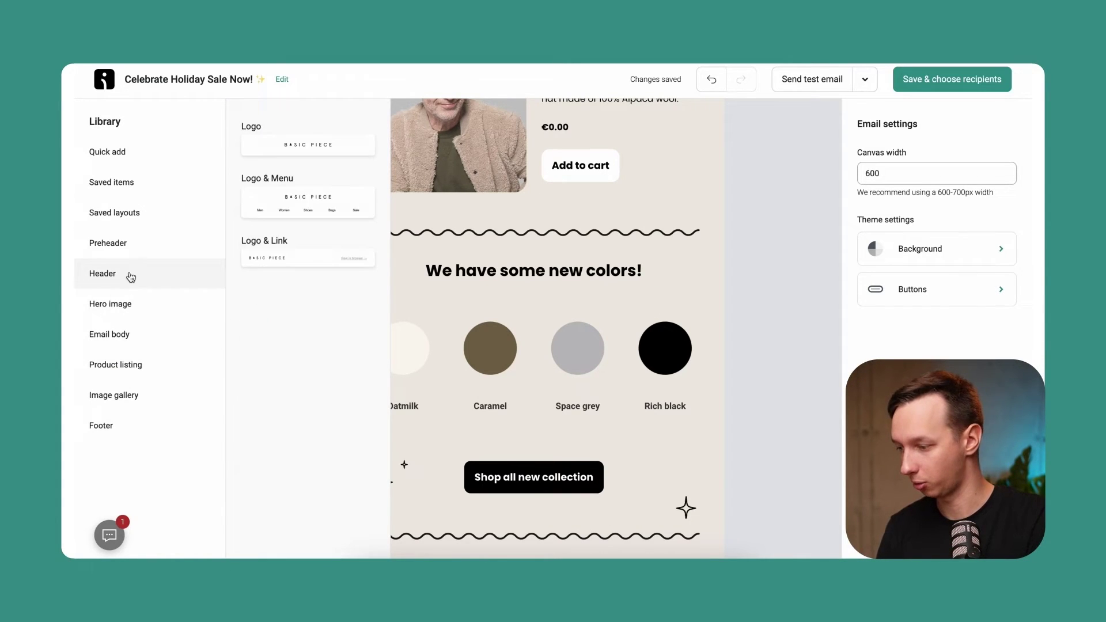
{"action": "mouse_move", "coordinate": [139, 163]}
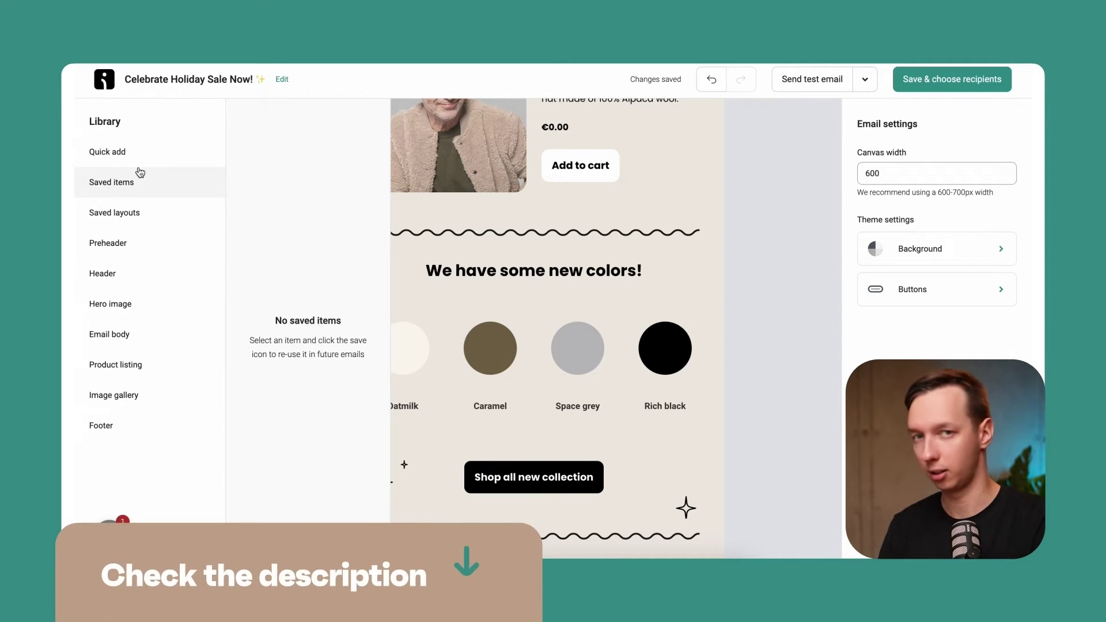
{"action": "left_click", "coordinate": [139, 215]}
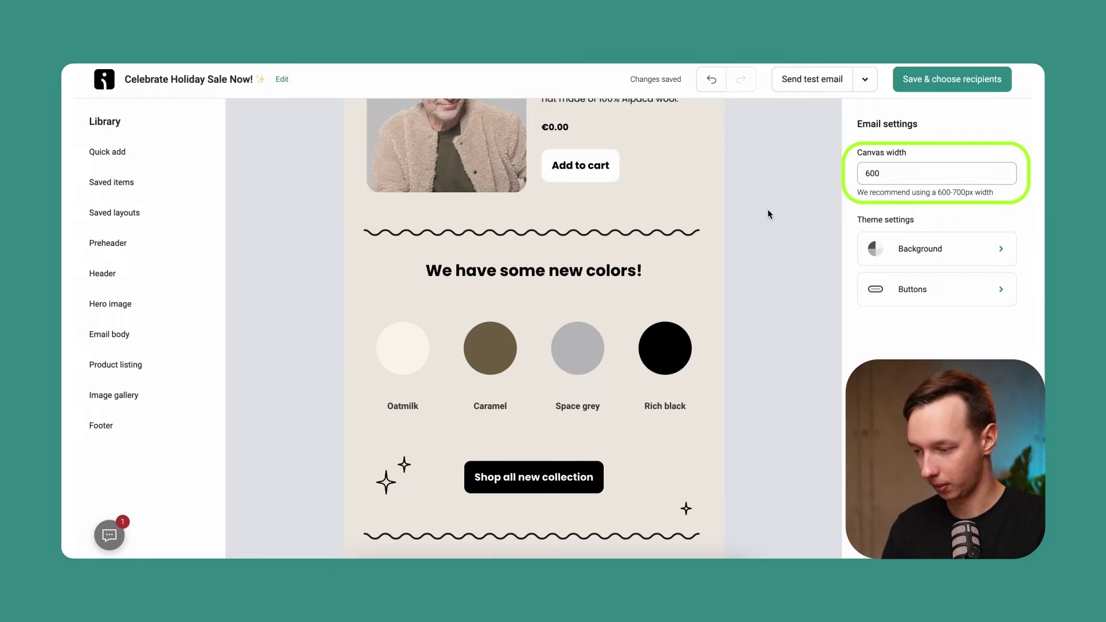
Step: Examine the email settings: the canvas width and the theme's background image, background color and canvas color options
{"action": "mouse_move", "coordinate": [711, 237]}
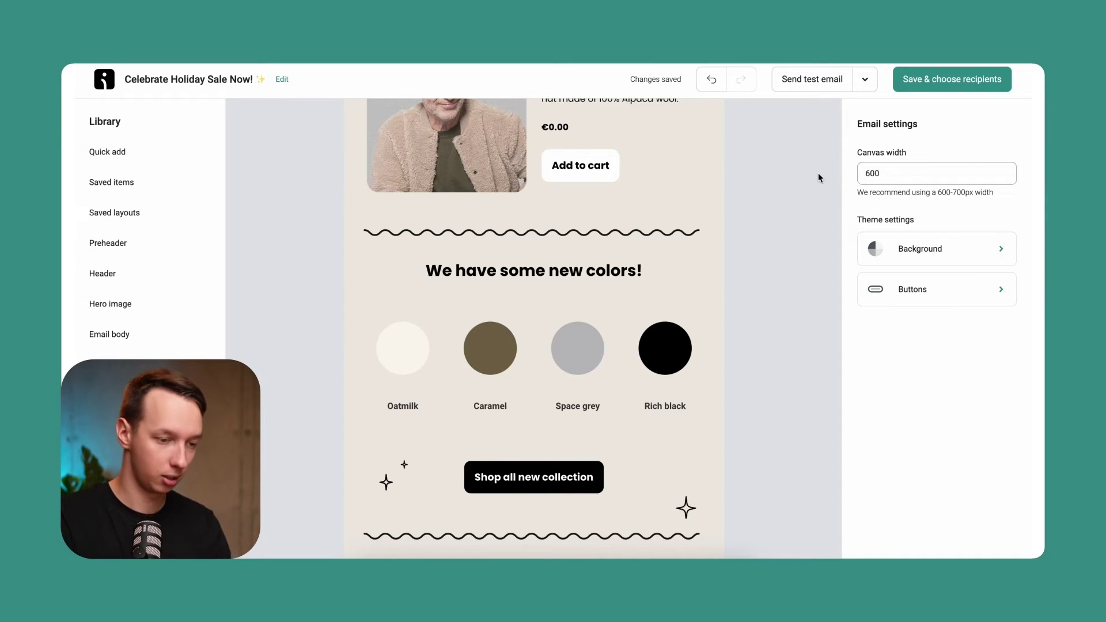
{"action": "left_click", "coordinate": [918, 175]}
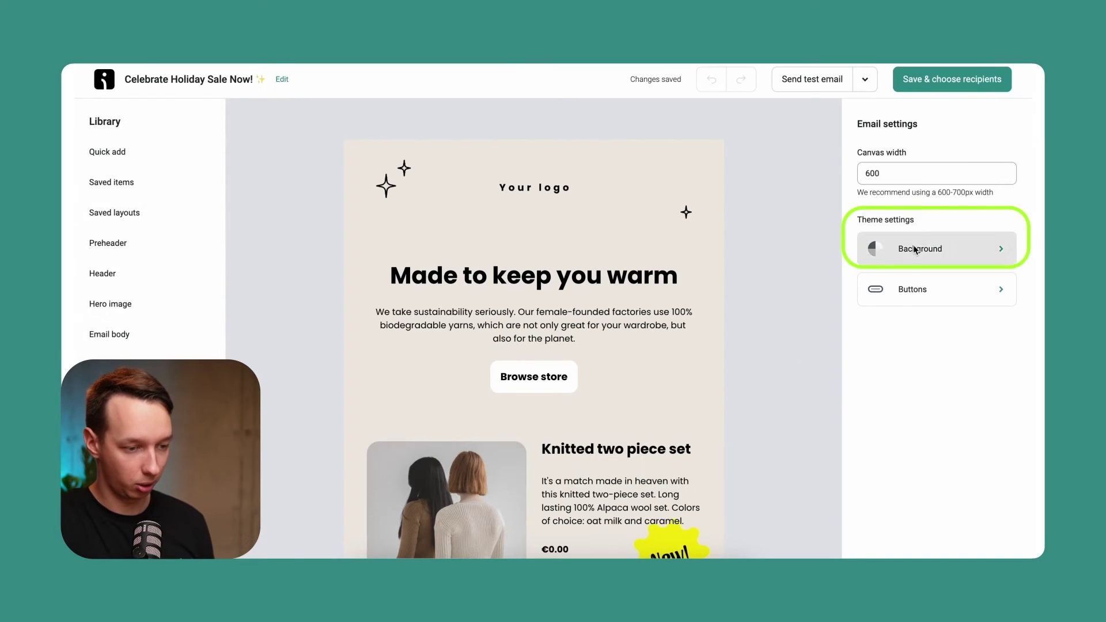
{"action": "left_click", "coordinate": [917, 247]}
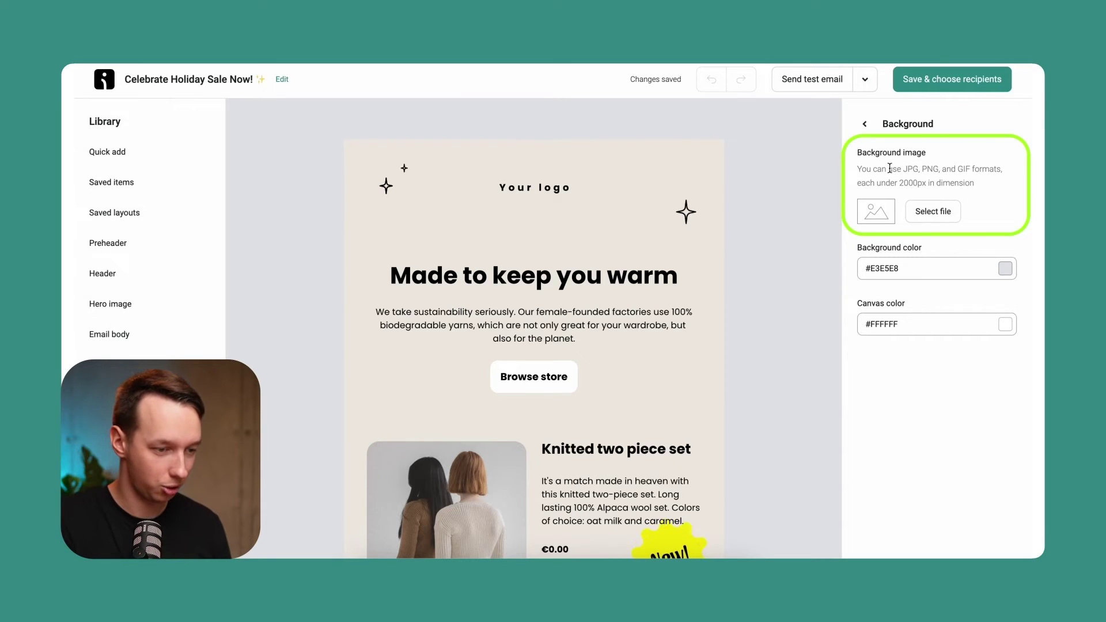
{"action": "left_click", "coordinate": [806, 207]}
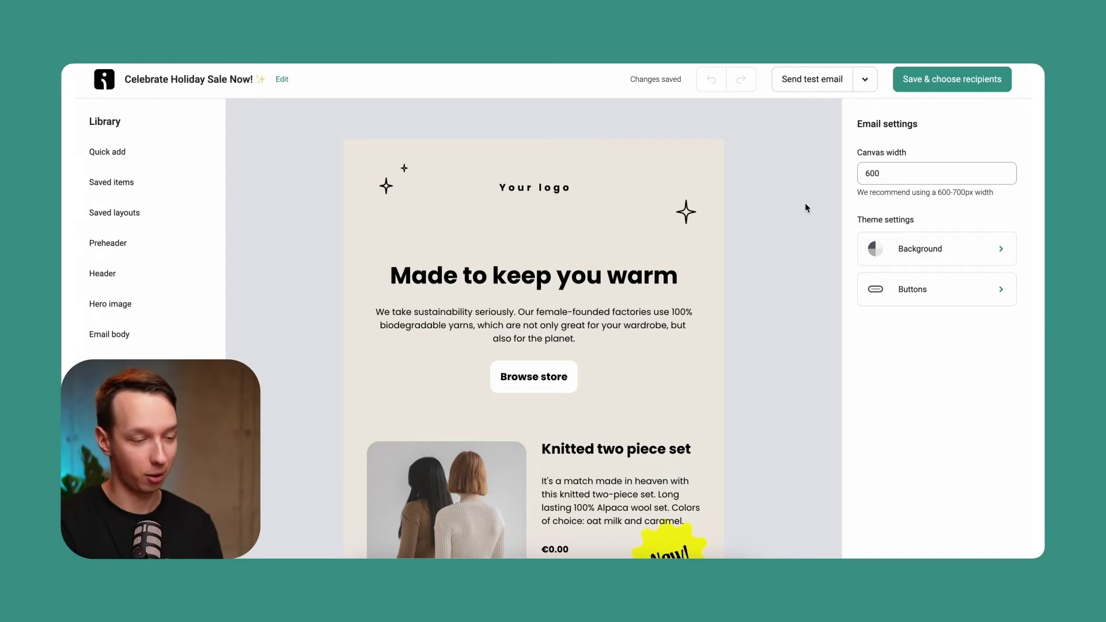
{"action": "left_click", "coordinate": [871, 251]}
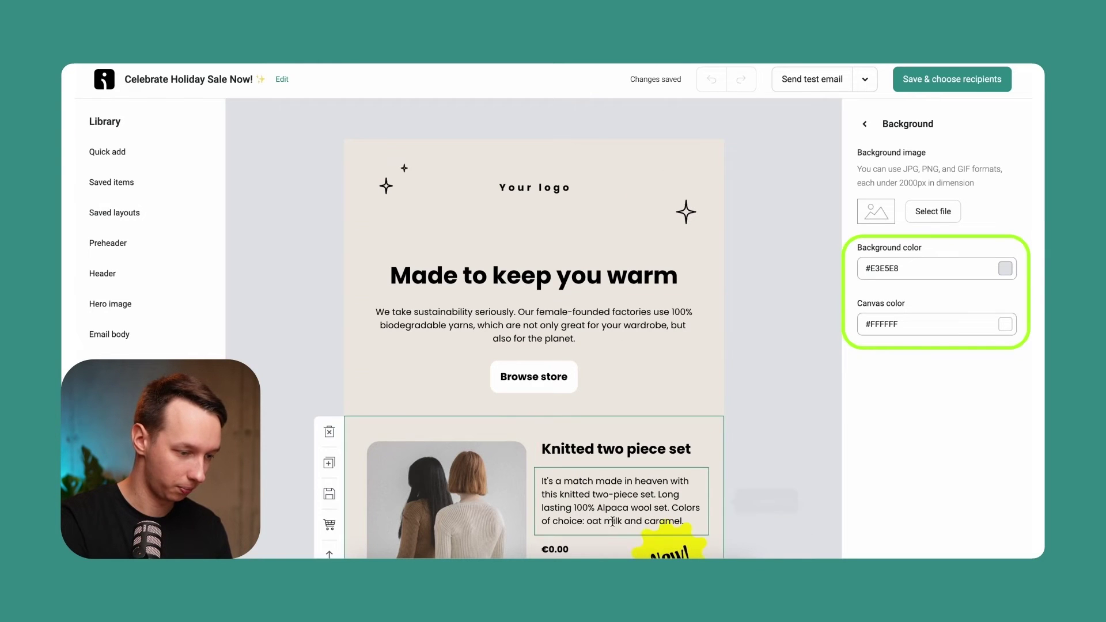
{"action": "scroll", "coordinate": [607, 533], "scroll_direction": "down", "scroll_amount": 5}
{"action": "scroll", "coordinate": [606, 533], "scroll_direction": "down", "scroll_amount": 8}
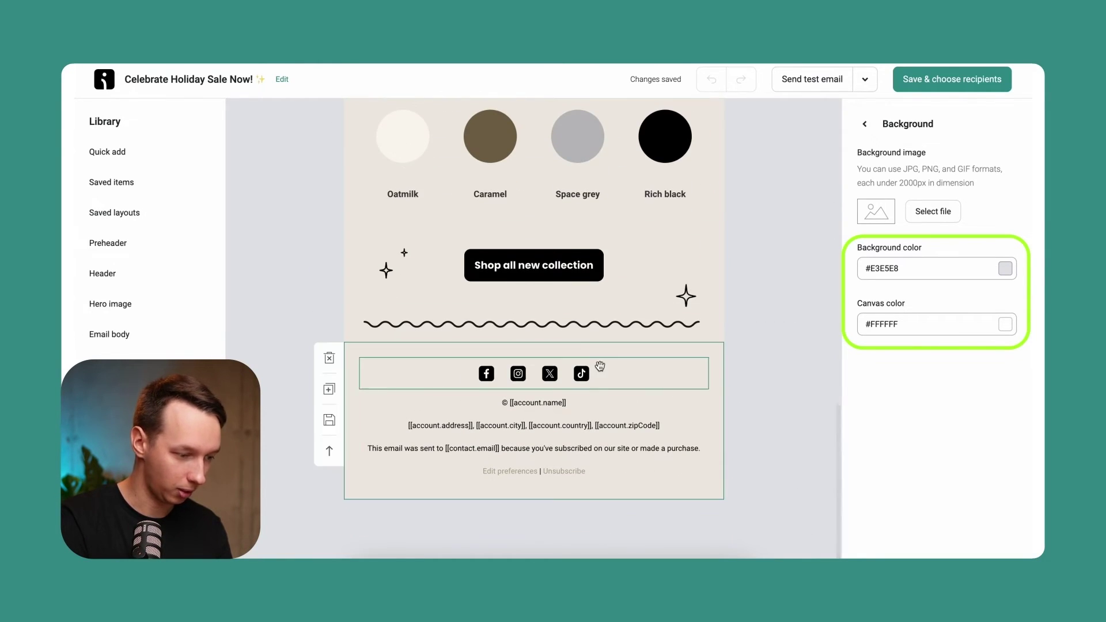
{"action": "scroll", "coordinate": [600, 366], "scroll_direction": "up", "scroll_amount": 5}
{"action": "scroll", "coordinate": [600, 367], "scroll_direction": "up", "scroll_amount": 1}
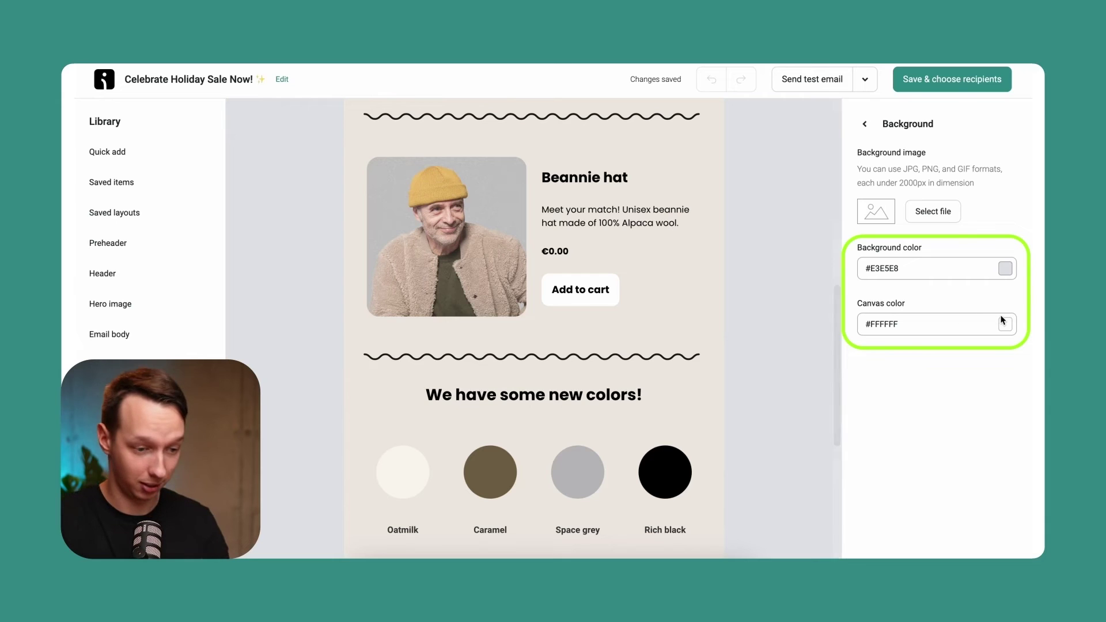
{"action": "left_click", "coordinate": [637, 336]}
{"action": "left_click", "coordinate": [777, 310]}
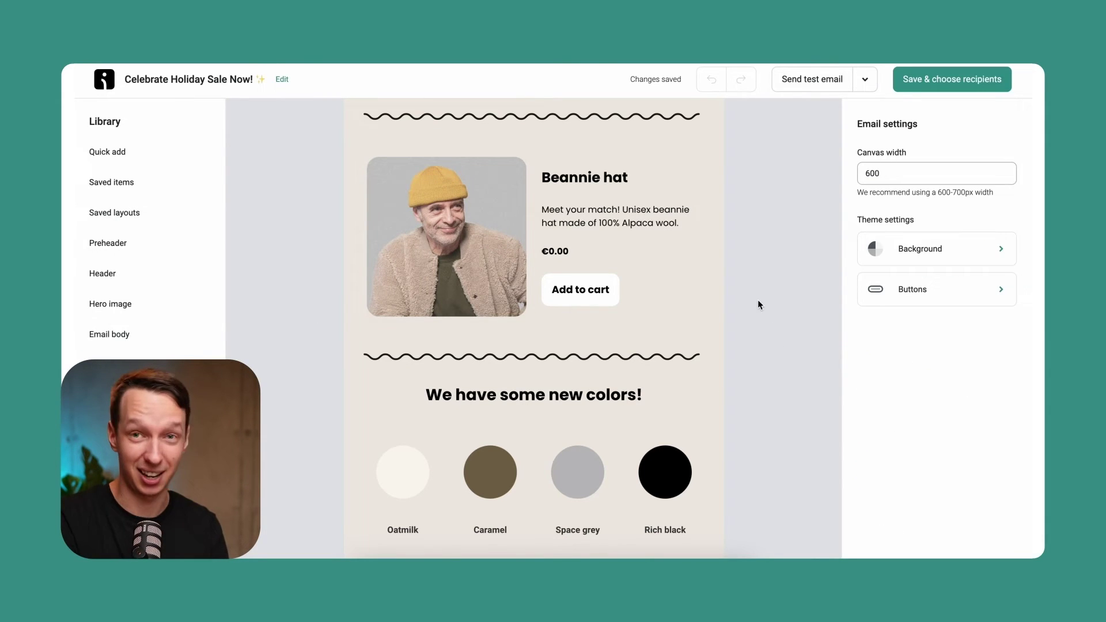
Step: Review the email's layout from the logo header through the product blocks to the footer
{"action": "scroll", "coordinate": [665, 218], "scroll_direction": "up", "scroll_amount": 10}
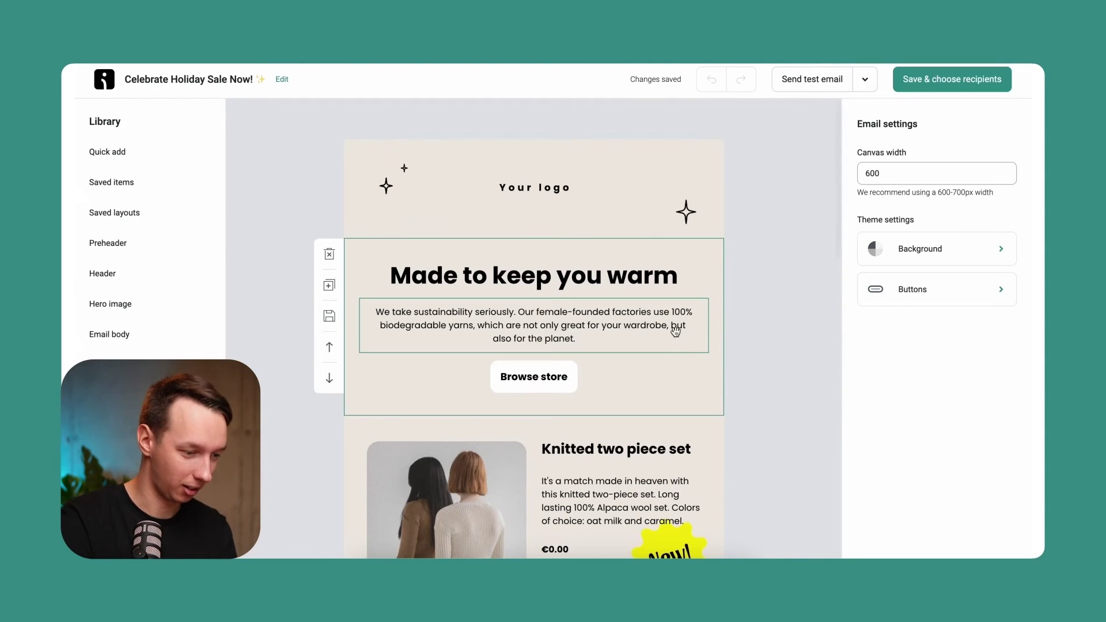
{"action": "left_click", "coordinate": [707, 345]}
{"action": "left_click", "coordinate": [717, 345]}
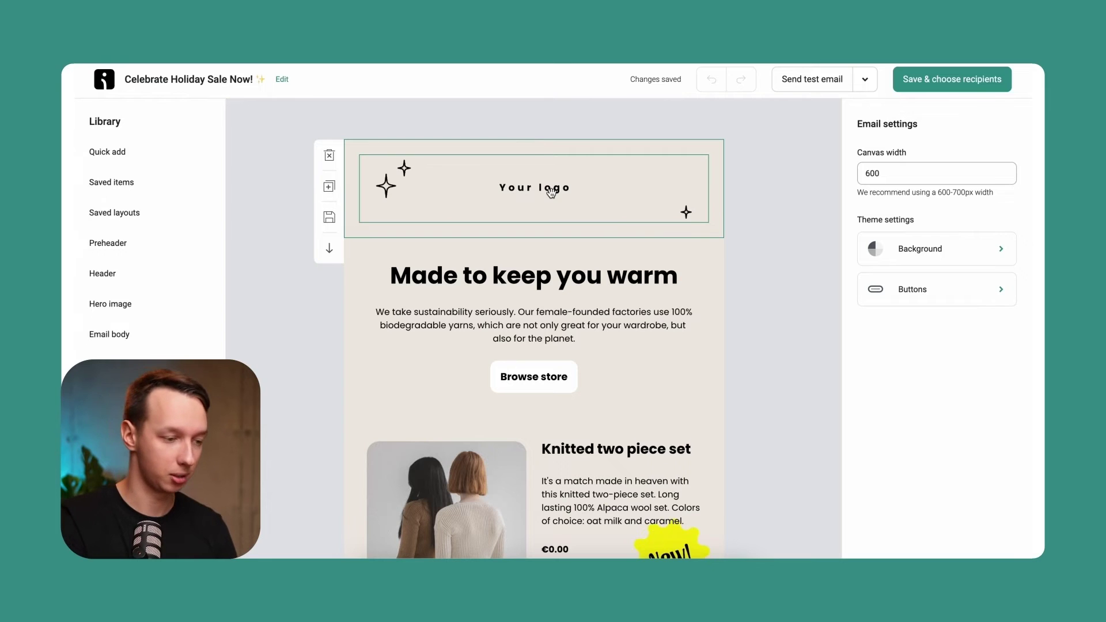
{"action": "scroll", "coordinate": [558, 256], "scroll_direction": "down", "scroll_amount": 10}
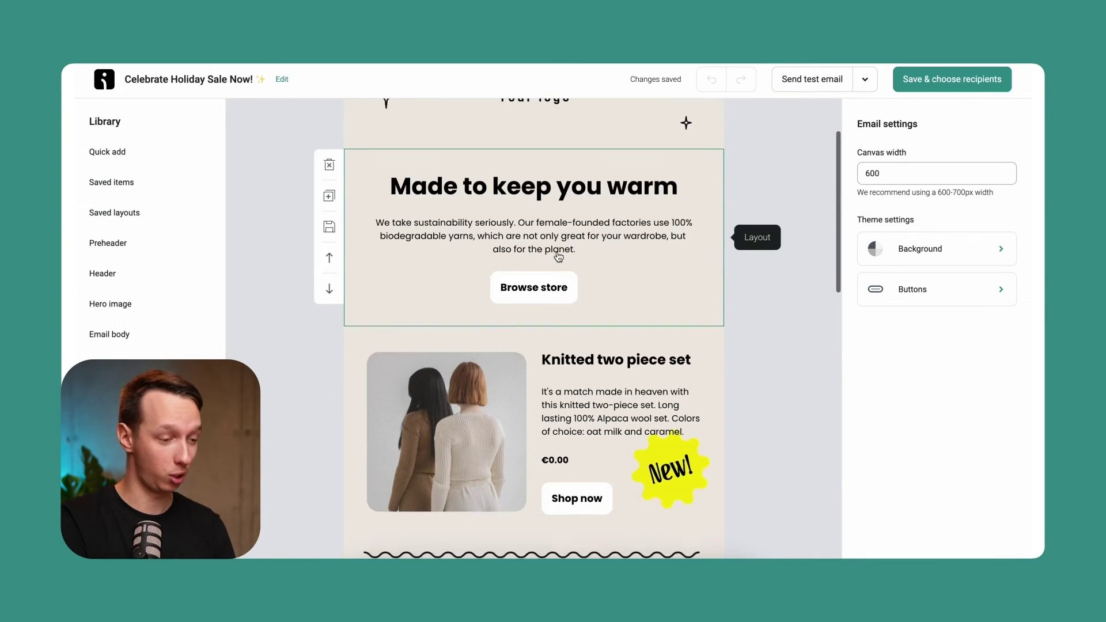
{"action": "scroll", "coordinate": [558, 257], "scroll_direction": "down", "scroll_amount": 5}
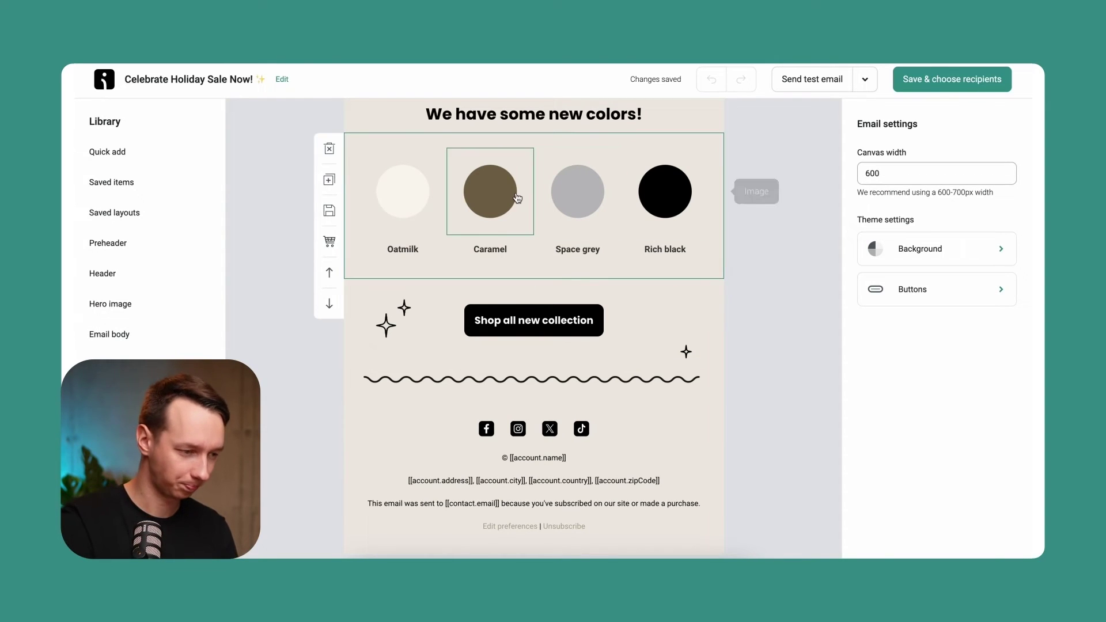
{"action": "scroll", "coordinate": [507, 142], "scroll_direction": "up", "scroll_amount": 1}
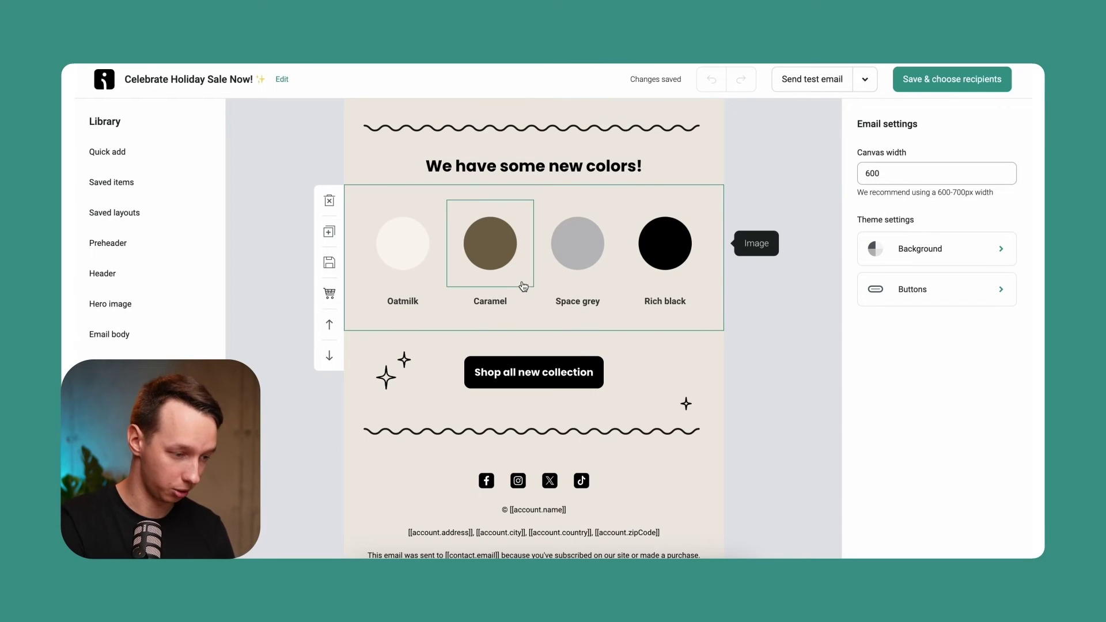
Step: Replace the placeholder logo in the header with the black Omnisend logo from the image library
{"action": "scroll", "coordinate": [533, 247], "scroll_direction": "up", "scroll_amount": 15}
{"action": "left_click", "coordinate": [541, 185]}
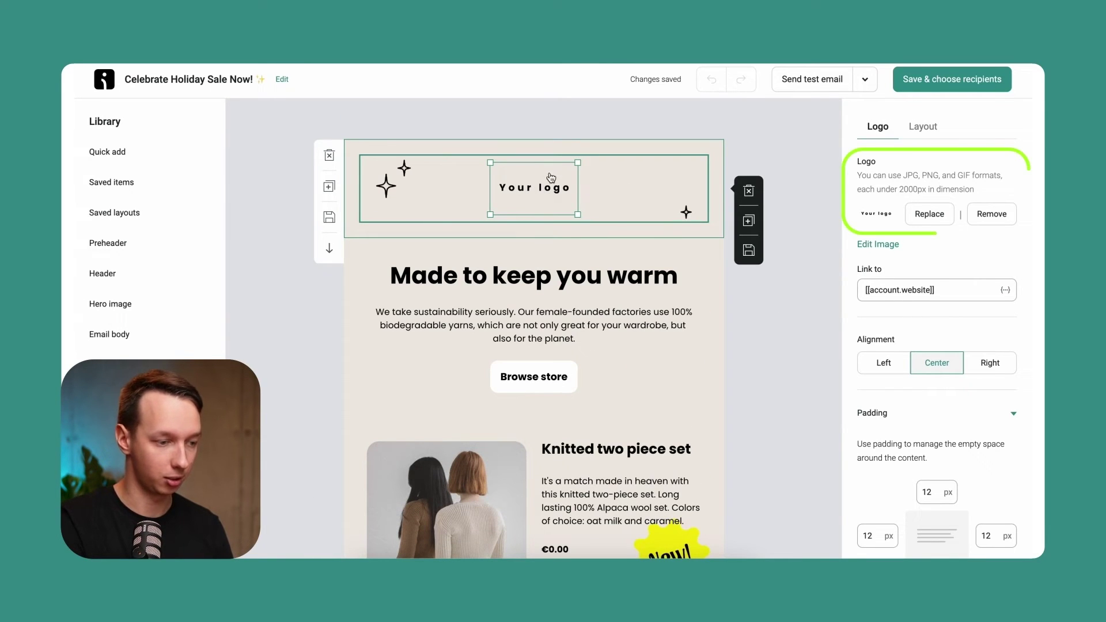
{"action": "left_click", "coordinate": [929, 216]}
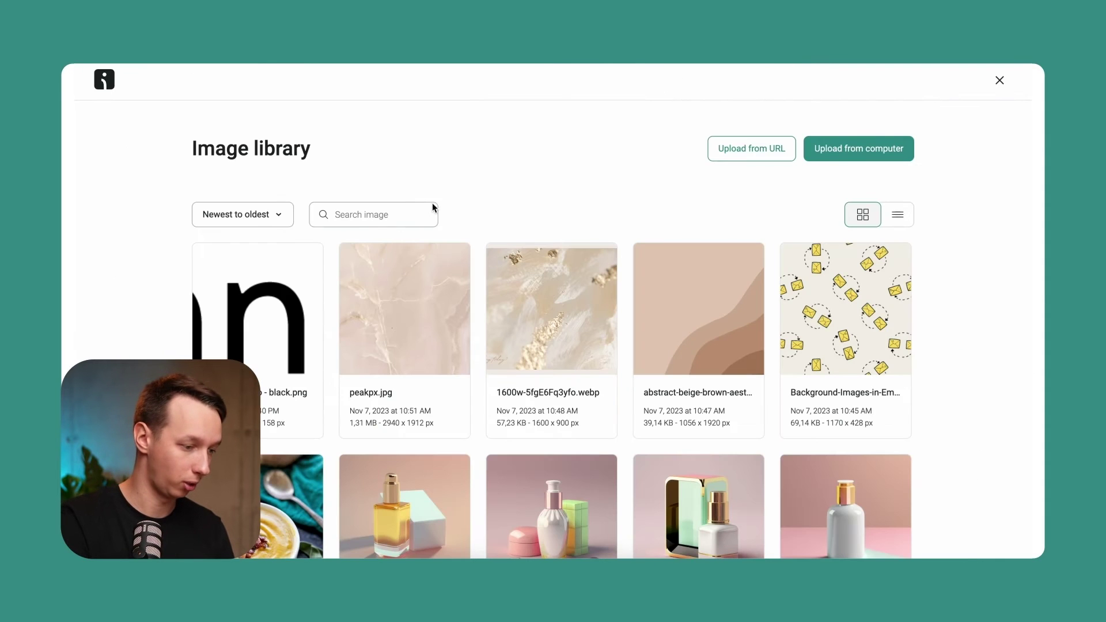
{"action": "left_click", "coordinate": [225, 356]}
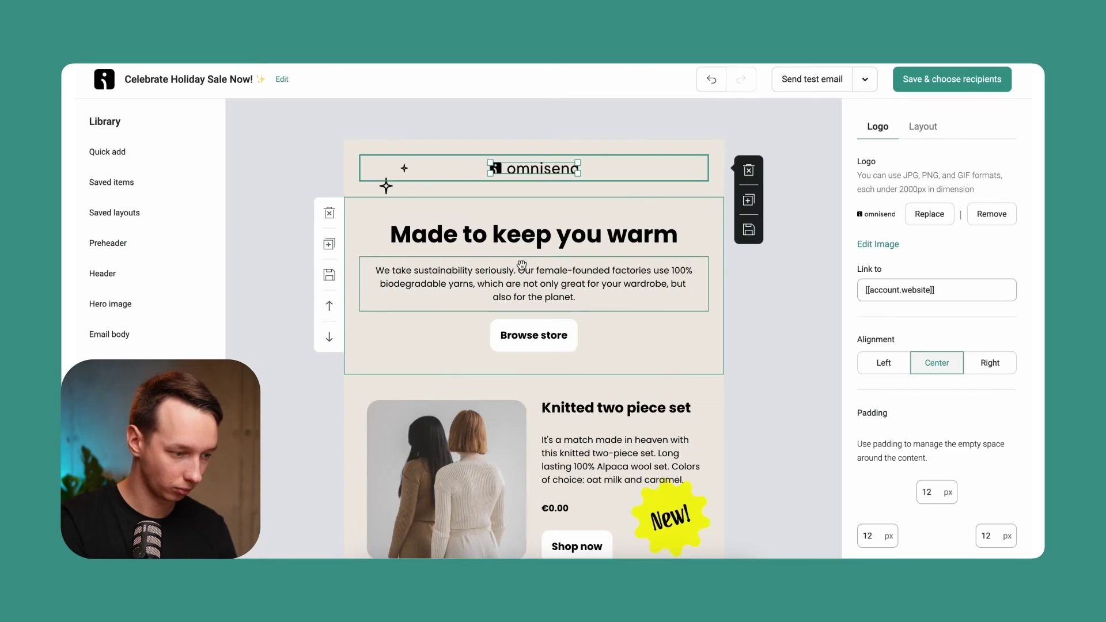
{"action": "scroll", "coordinate": [633, 260], "scroll_direction": "down", "scroll_amount": 2}
{"action": "left_click", "coordinate": [786, 244]}
{"action": "scroll", "coordinate": [599, 213], "scroll_direction": "up", "scroll_amount": 1}
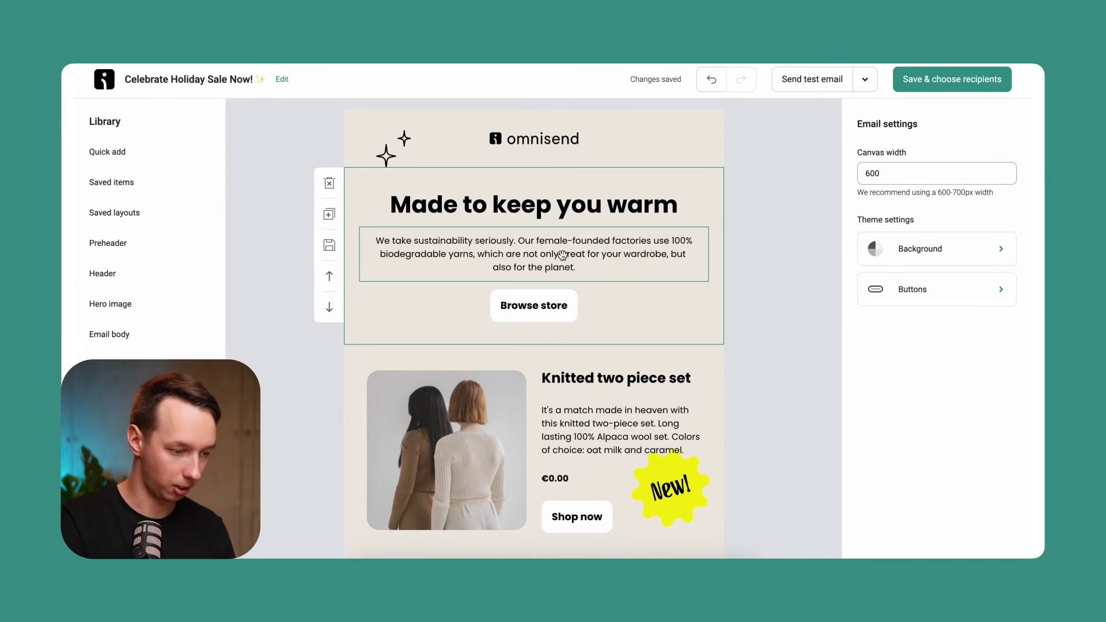
Step: Fill the "Knitted two piece set" product listing with the store product Retinol Night Cream
{"action": "scroll", "coordinate": [534, 375], "scroll_direction": "down", "scroll_amount": 2}
{"action": "scroll", "coordinate": [534, 363], "scroll_direction": "up", "scroll_amount": 1}
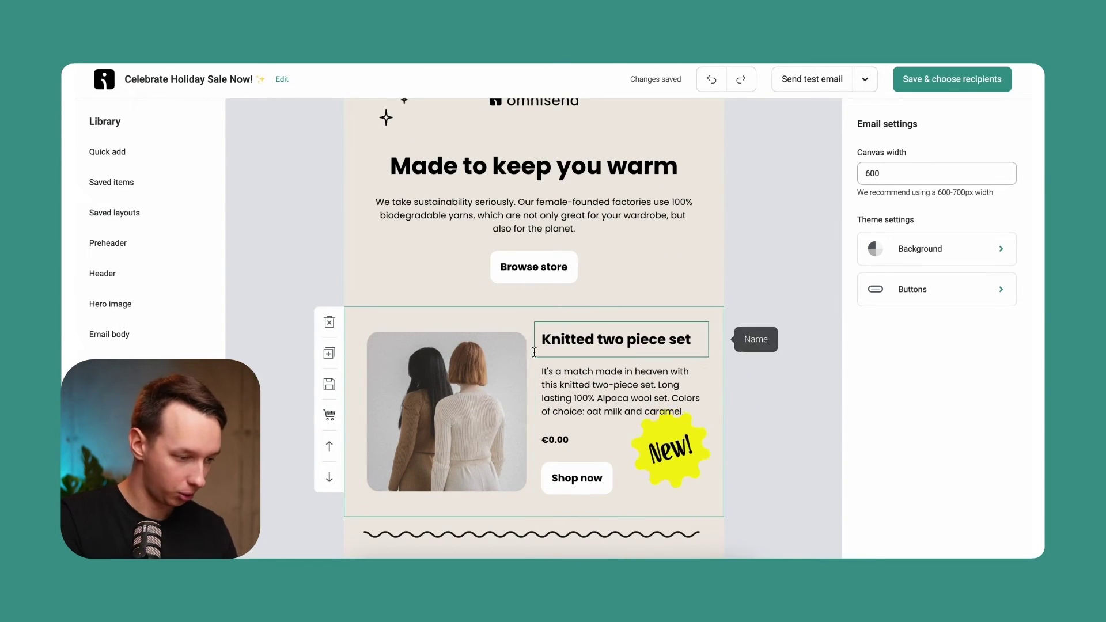
{"action": "left_click", "coordinate": [525, 320]}
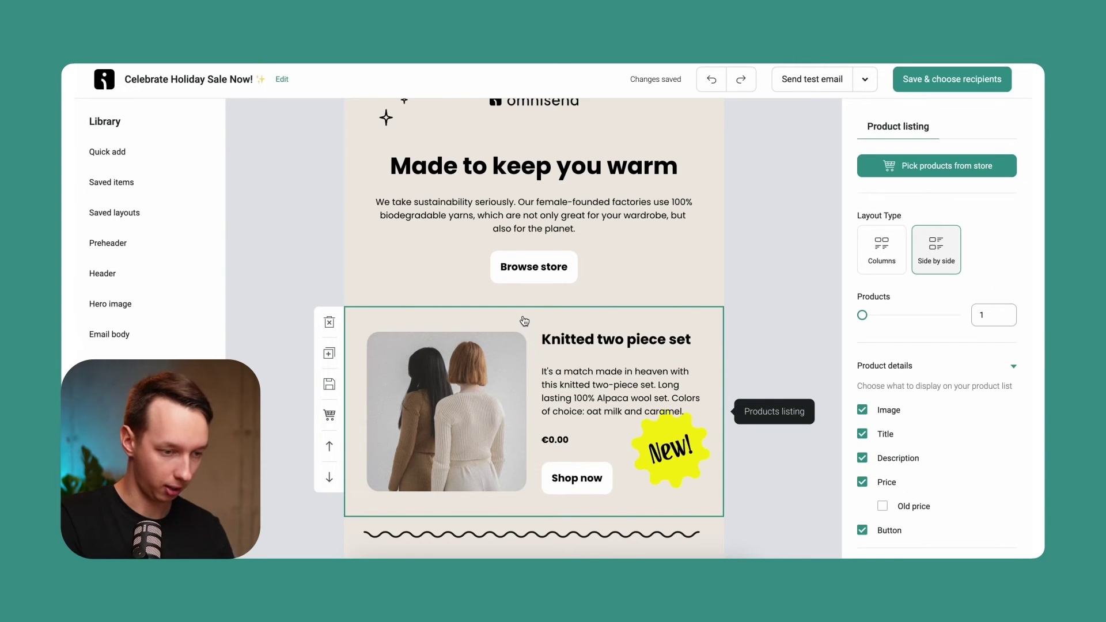
{"action": "left_click", "coordinate": [958, 171]}
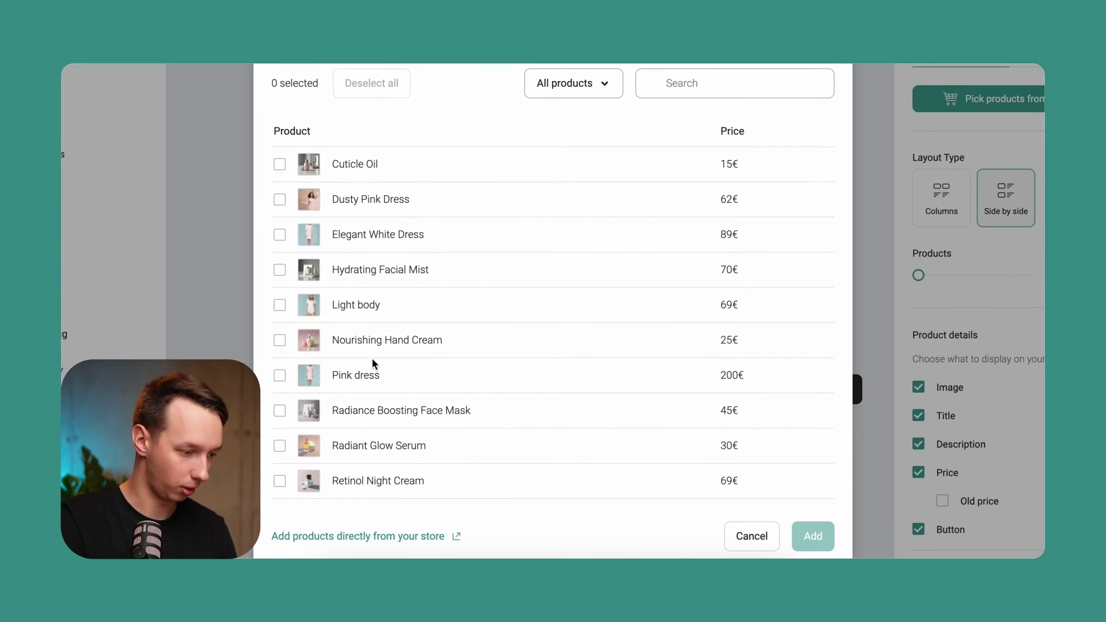
{"action": "scroll", "coordinate": [372, 358], "scroll_direction": "down", "scroll_amount": 2}
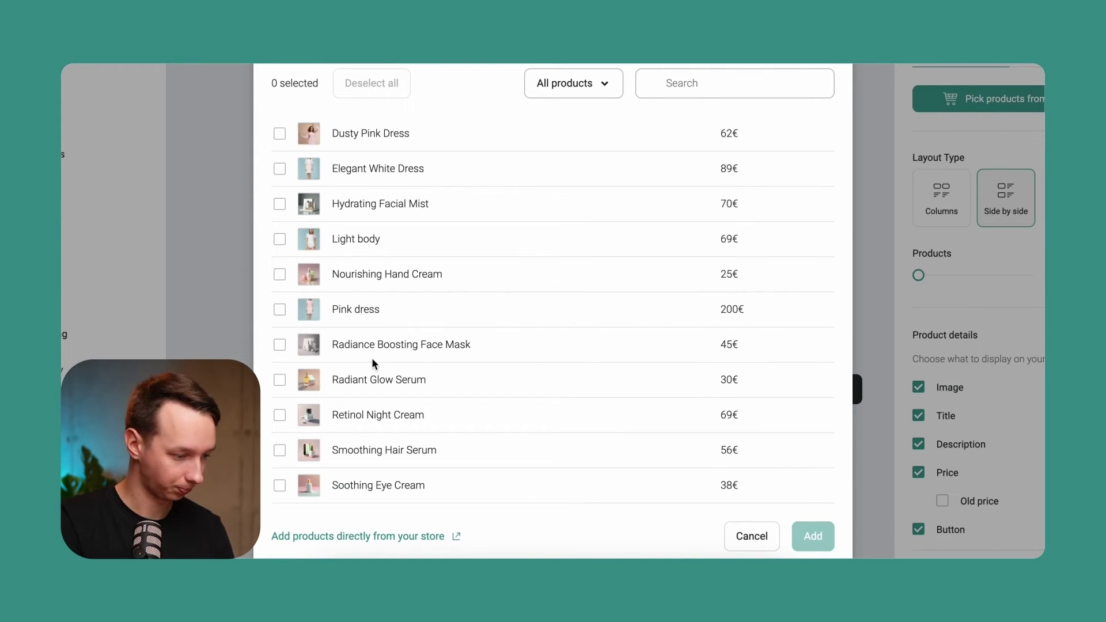
{"action": "left_click", "coordinate": [280, 416]}
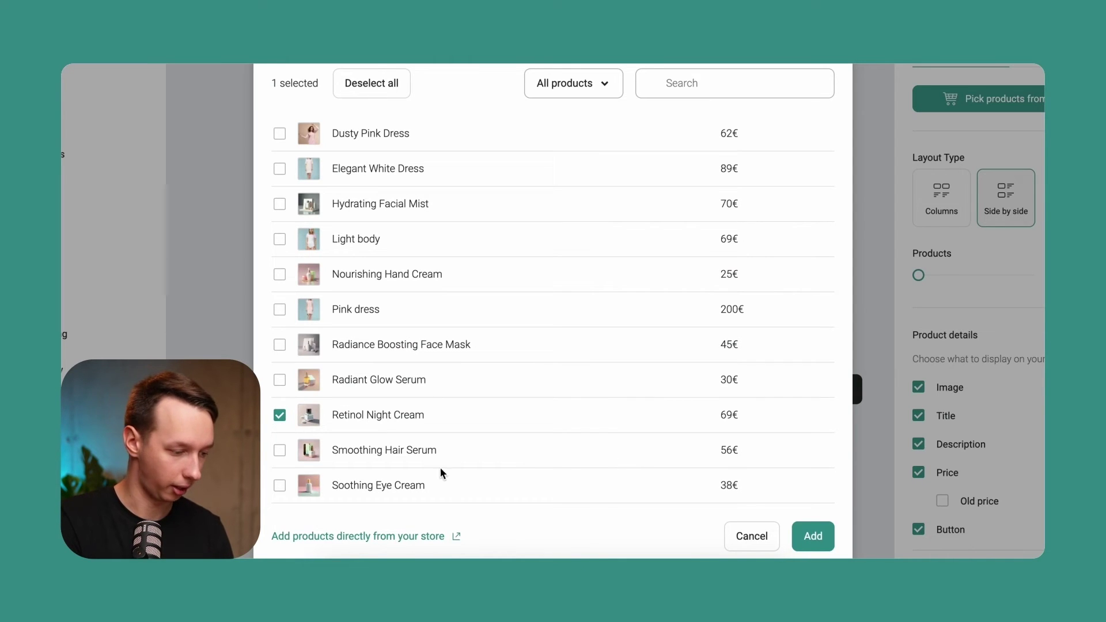
{"action": "left_click", "coordinate": [813, 536]}
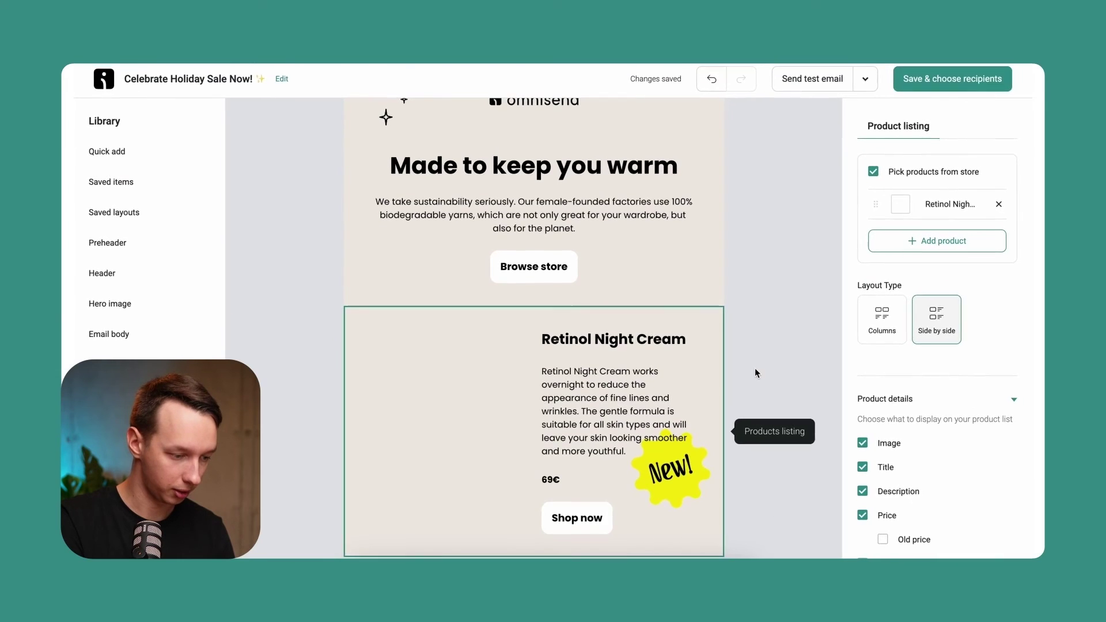
Step: Inspect the image, description, price and button elements of the Retinol Night Cream listing
{"action": "scroll", "coordinate": [634, 352], "scroll_direction": "down", "scroll_amount": 2}
{"action": "left_click", "coordinate": [526, 333]}
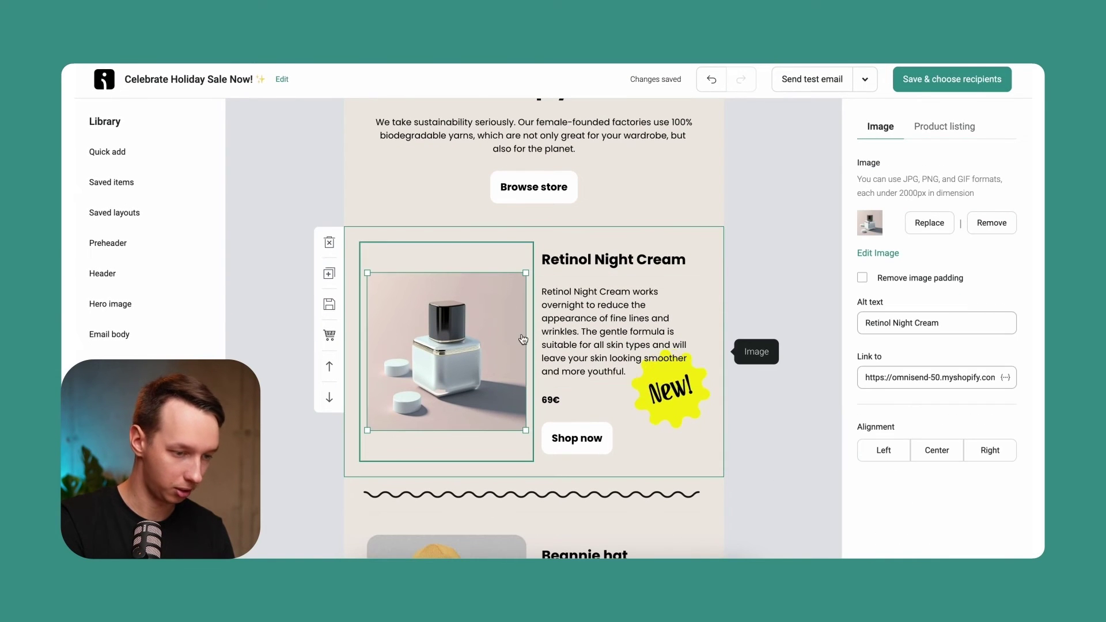
{"action": "left_click", "coordinate": [611, 294]}
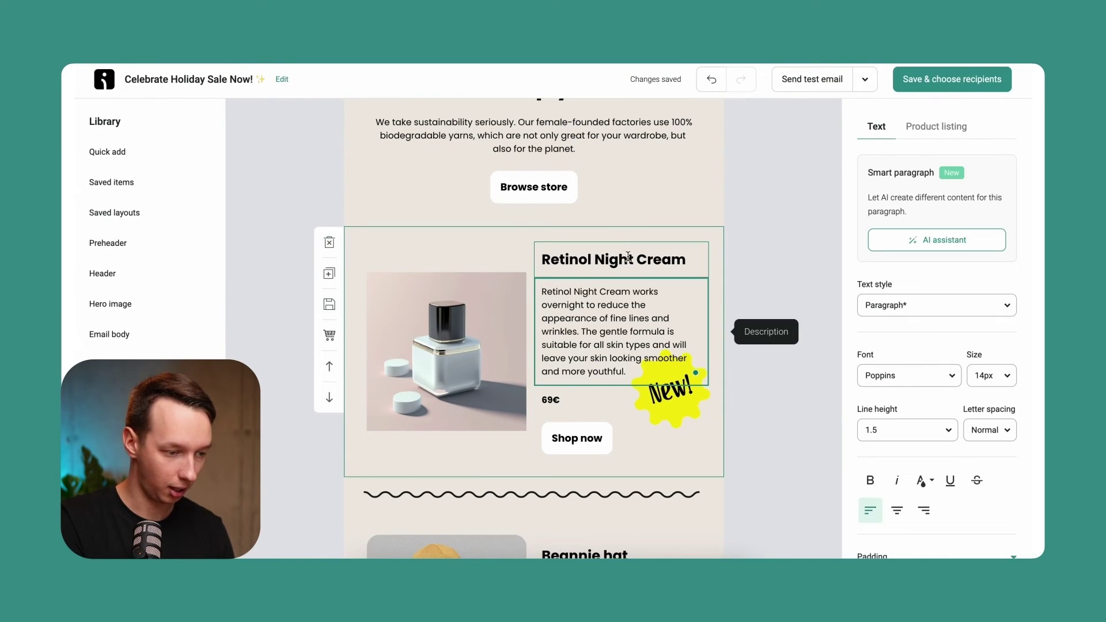
{"action": "left_click", "coordinate": [555, 403]}
{"action": "left_click", "coordinate": [576, 439]}
{"action": "left_click", "coordinate": [920, 242]}
{"action": "left_click", "coordinate": [796, 264]}
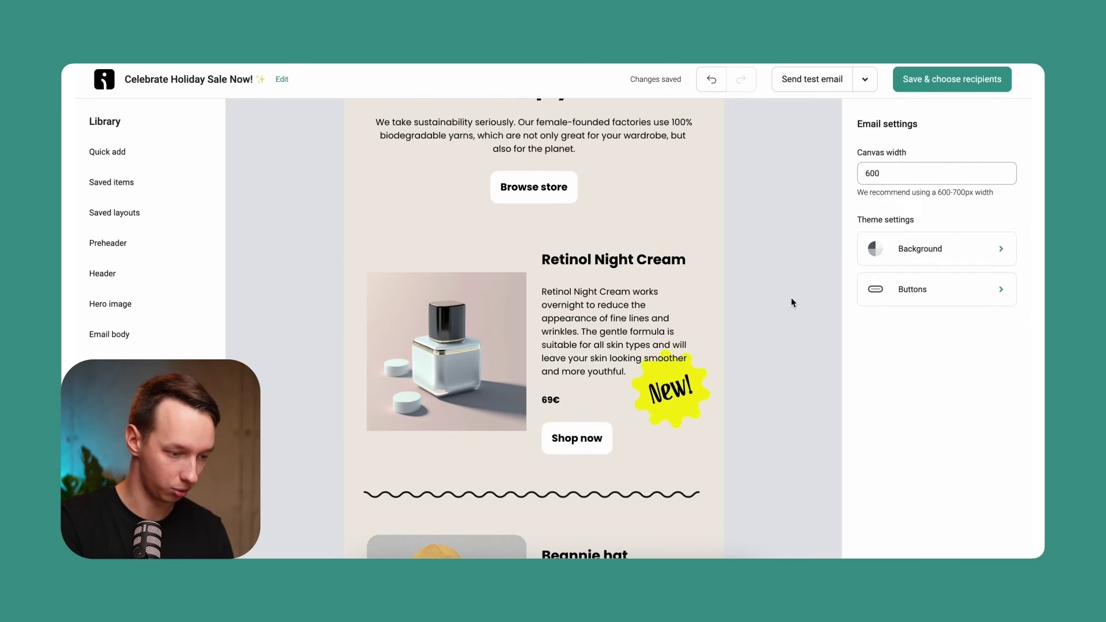
Step: Fill the "Beannie hat" product listing with the store product Elegant White Dress
{"action": "scroll", "coordinate": [712, 447], "scroll_direction": "down", "scroll_amount": 2}
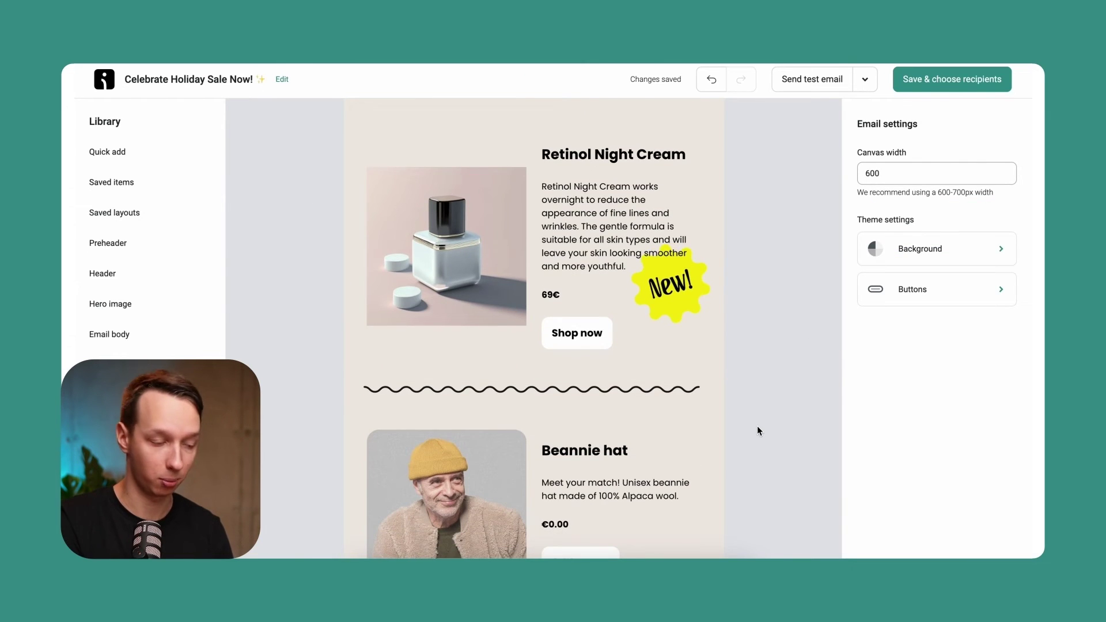
{"action": "scroll", "coordinate": [757, 426], "scroll_direction": "down", "scroll_amount": 2}
{"action": "left_click", "coordinate": [667, 326]}
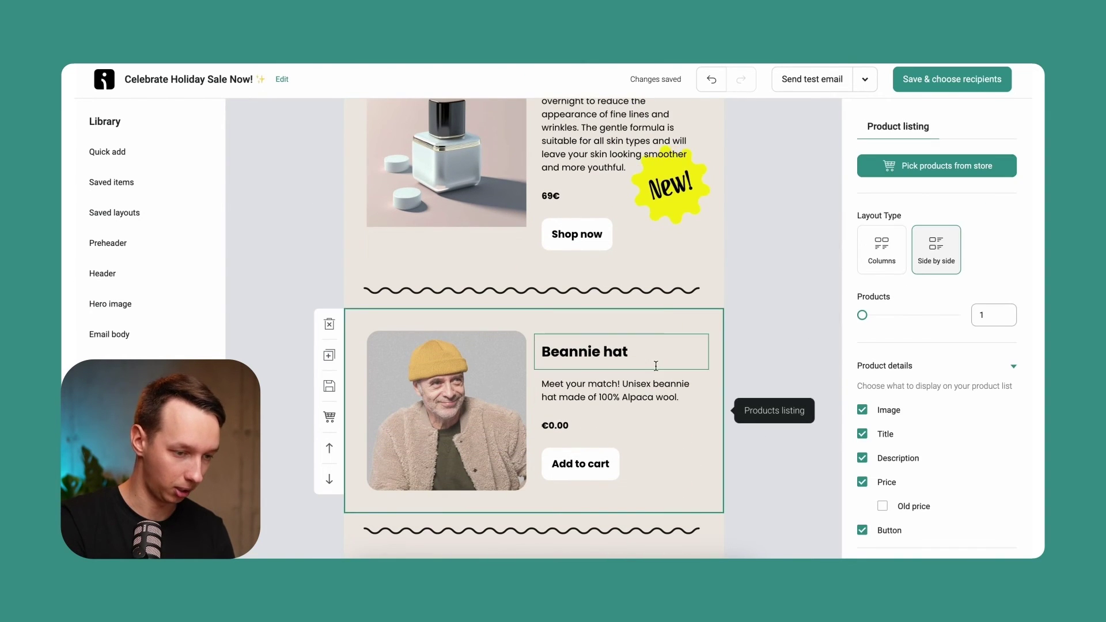
{"action": "left_click", "coordinate": [961, 136]}
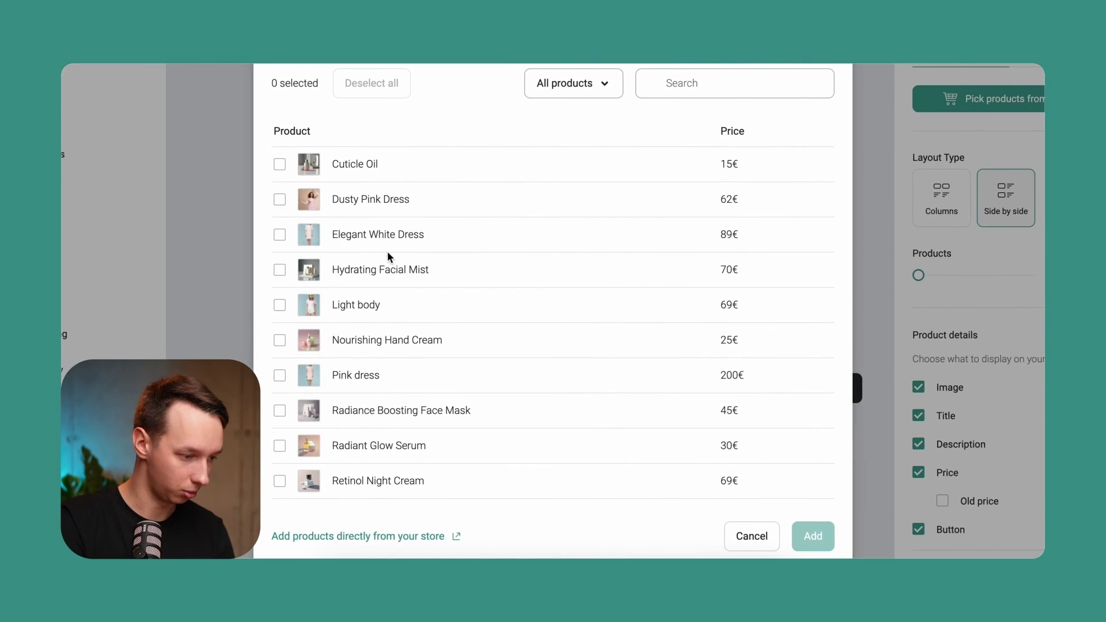
{"action": "left_click", "coordinate": [280, 234]}
{"action": "left_click", "coordinate": [813, 535]}
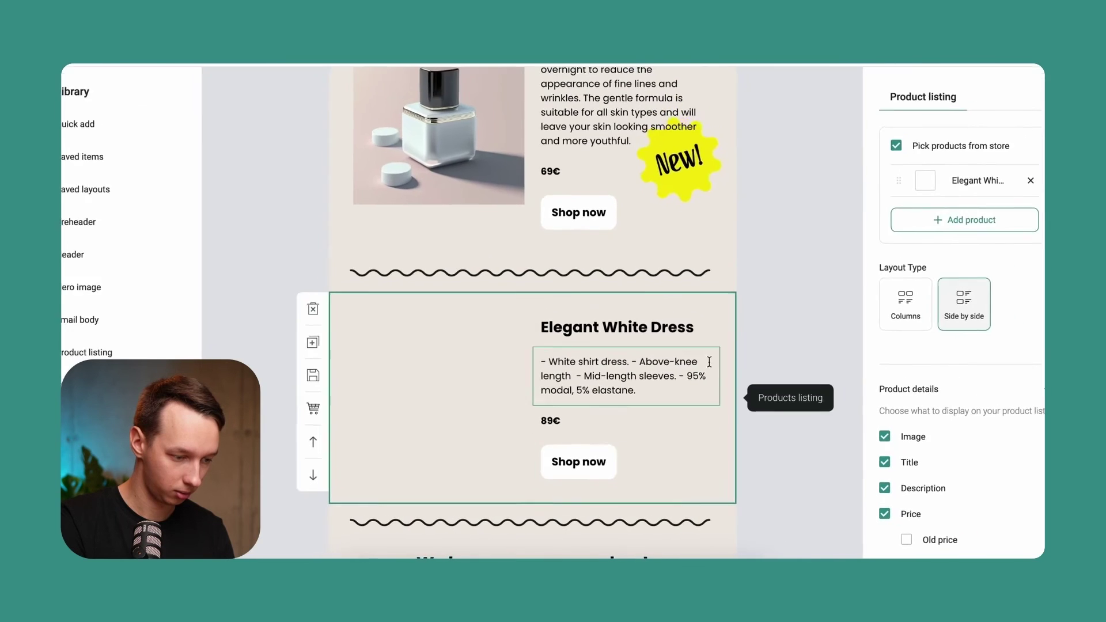
{"action": "scroll", "coordinate": [781, 352], "scroll_direction": "down", "scroll_amount": 5}
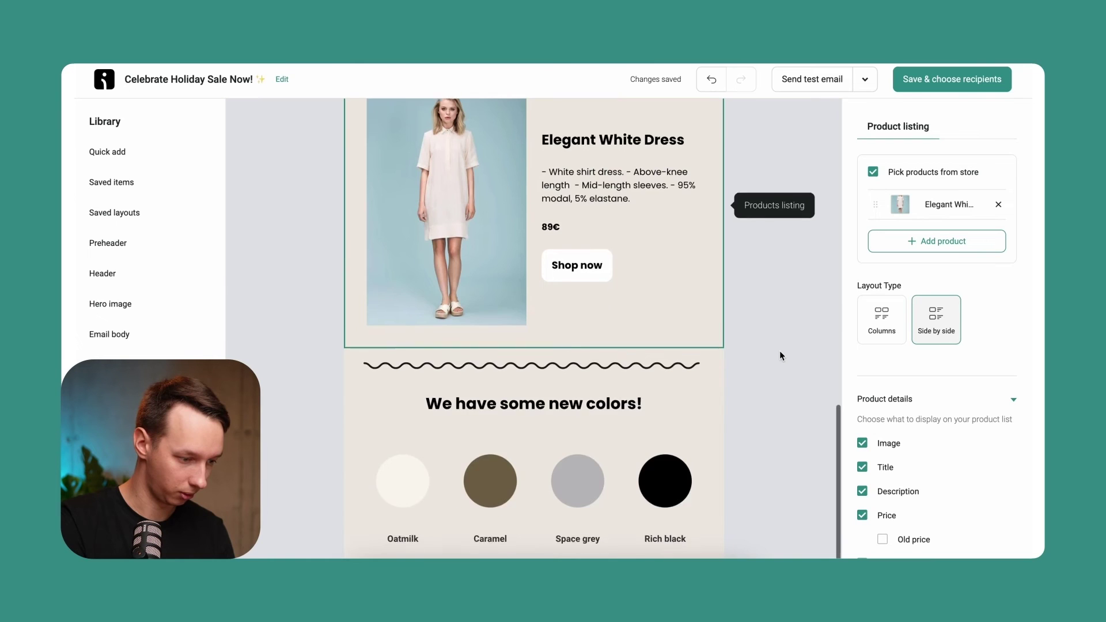
{"action": "scroll", "coordinate": [780, 353], "scroll_direction": "up", "scroll_amount": 3}
{"action": "left_click", "coordinate": [779, 353]}
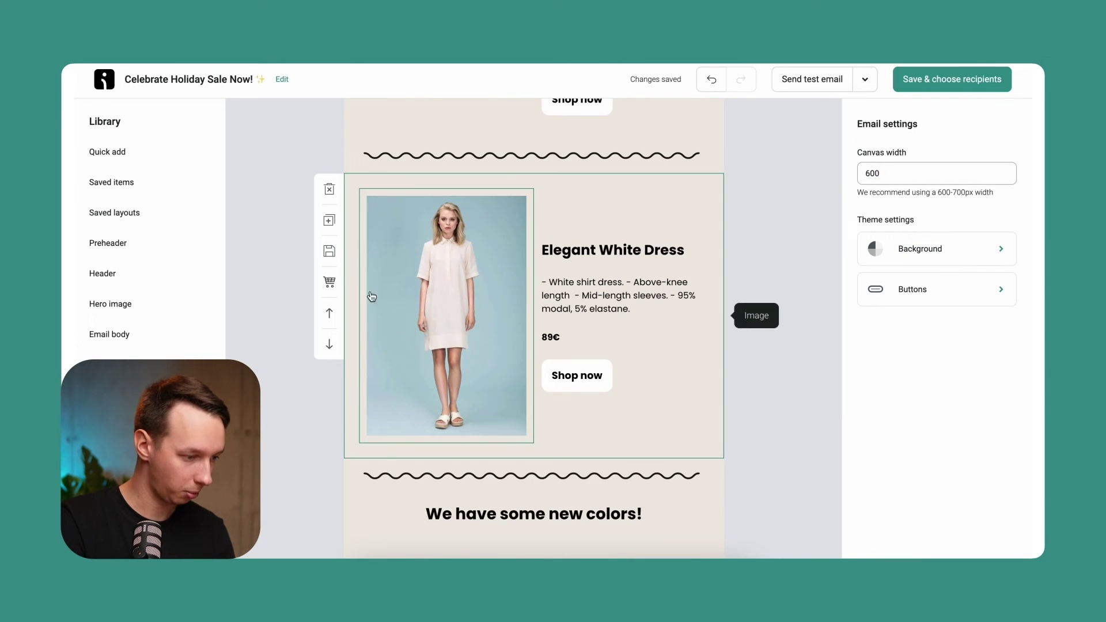
Step: Duplicate the Elegant White Dress product listing block
{"action": "left_click", "coordinate": [329, 225]}
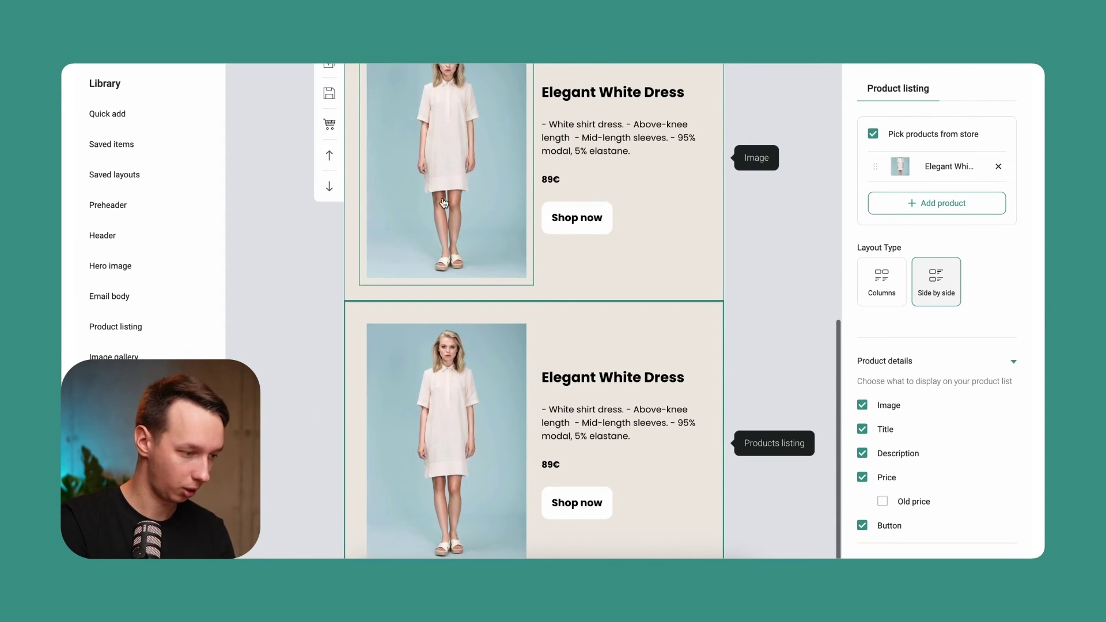
{"action": "scroll", "coordinate": [385, 165], "scroll_direction": "up", "scroll_amount": 1}
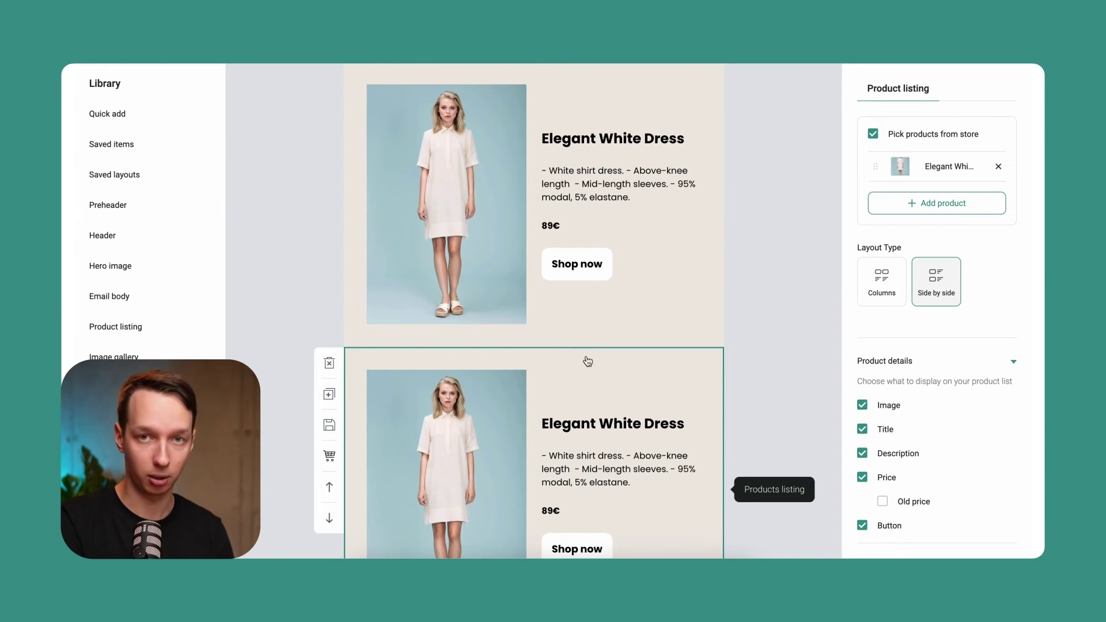
{"action": "scroll", "coordinate": [599, 308], "scroll_direction": "up", "scroll_amount": 4}
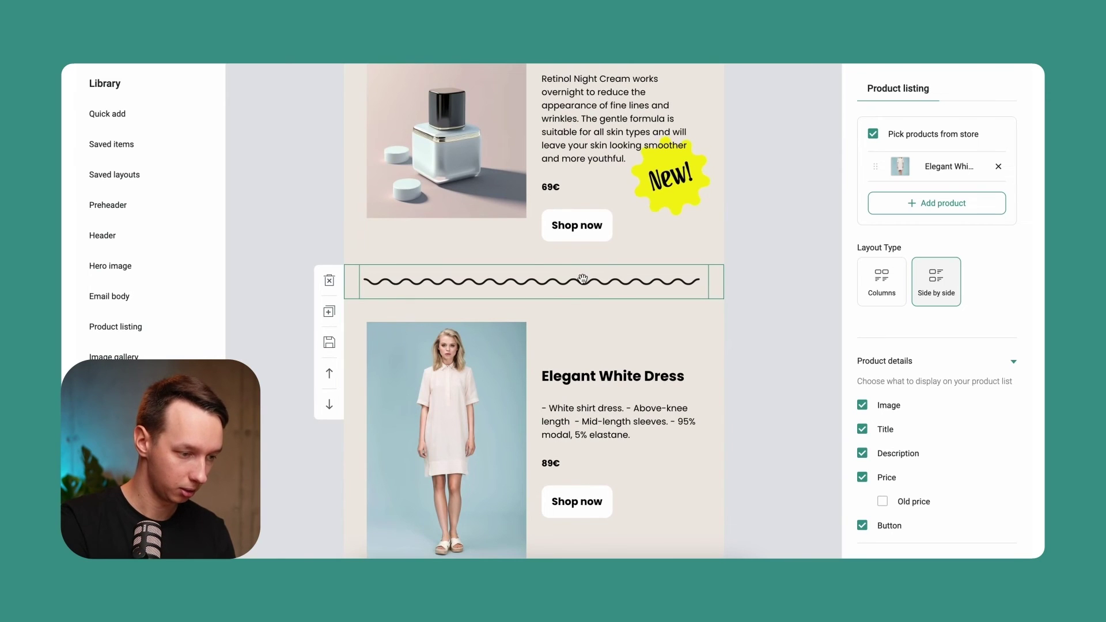
Step: Duplicate the wavy divider above the Elegant White Dress listing and move the copy between the two dress listings
{"action": "scroll", "coordinate": [583, 296], "scroll_direction": "up", "scroll_amount": 5}
{"action": "scroll", "coordinate": [583, 296], "scroll_direction": "down", "scroll_amount": 3}
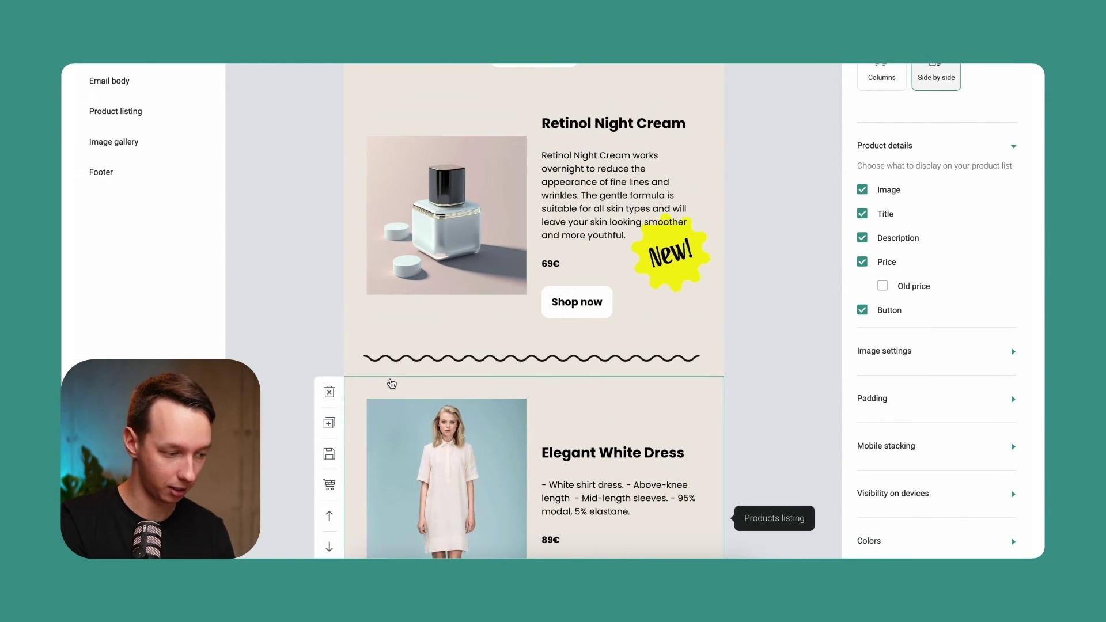
{"action": "left_click", "coordinate": [329, 388]}
{"action": "scroll", "coordinate": [369, 392], "scroll_direction": "up", "scroll_amount": 2}
{"action": "scroll", "coordinate": [369, 393], "scroll_direction": "down", "scroll_amount": 5}
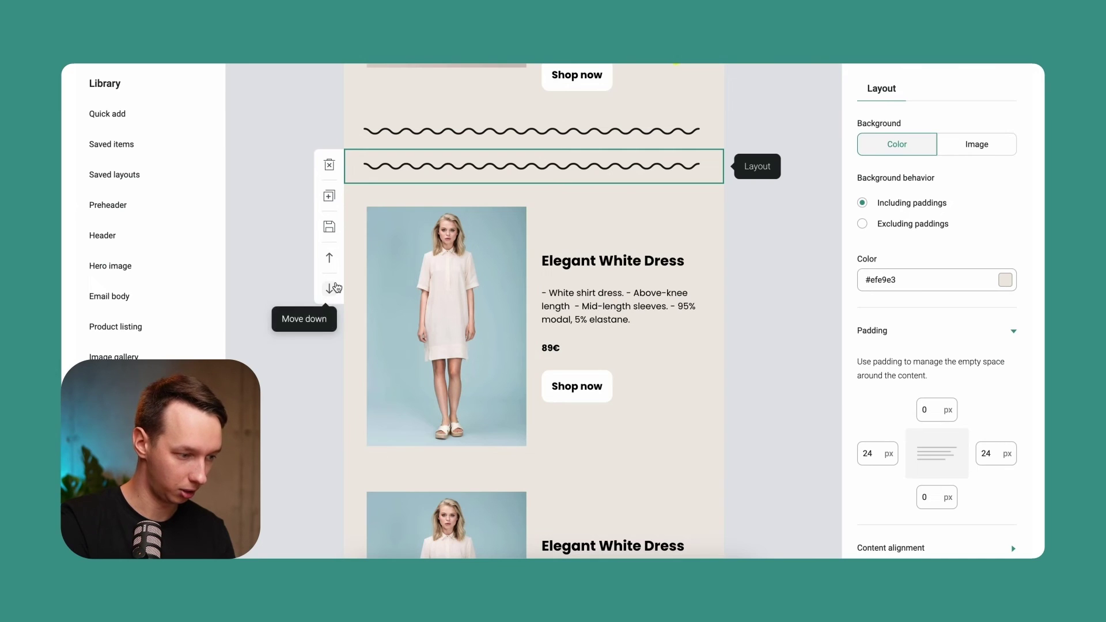
{"action": "left_click", "coordinate": [336, 288]}
{"action": "scroll", "coordinate": [341, 331], "scroll_direction": "down", "scroll_amount": 5}
{"action": "scroll", "coordinate": [486, 290], "scroll_direction": "up", "scroll_amount": 1}
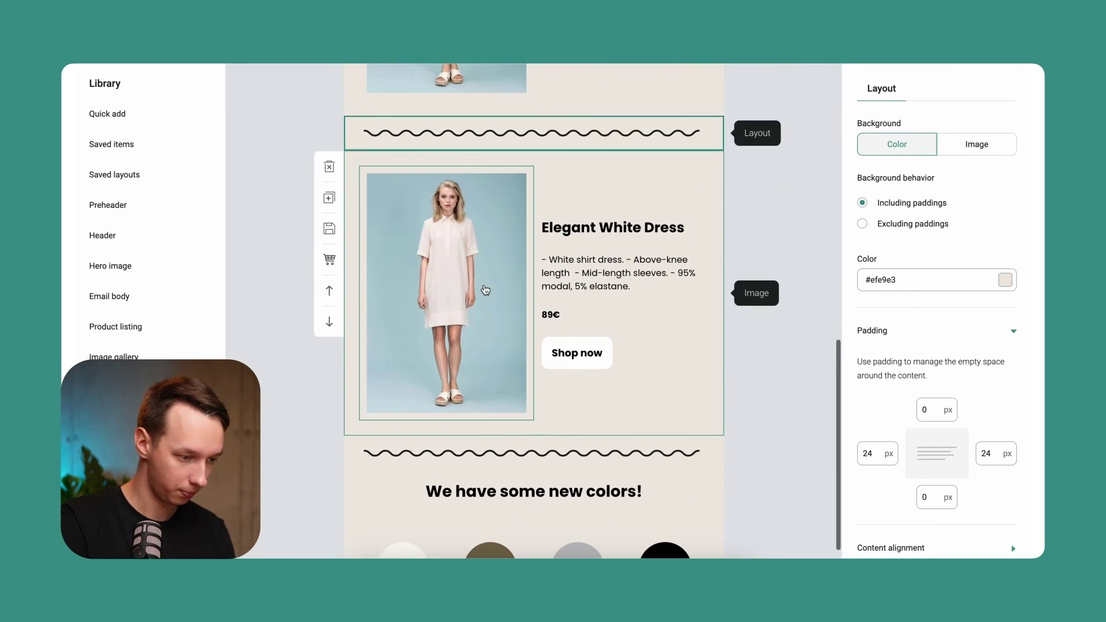
Step: Fill the second Elegant White Dress product listing with the store product Hydrating Facial Mist
{"action": "left_click", "coordinate": [615, 185]}
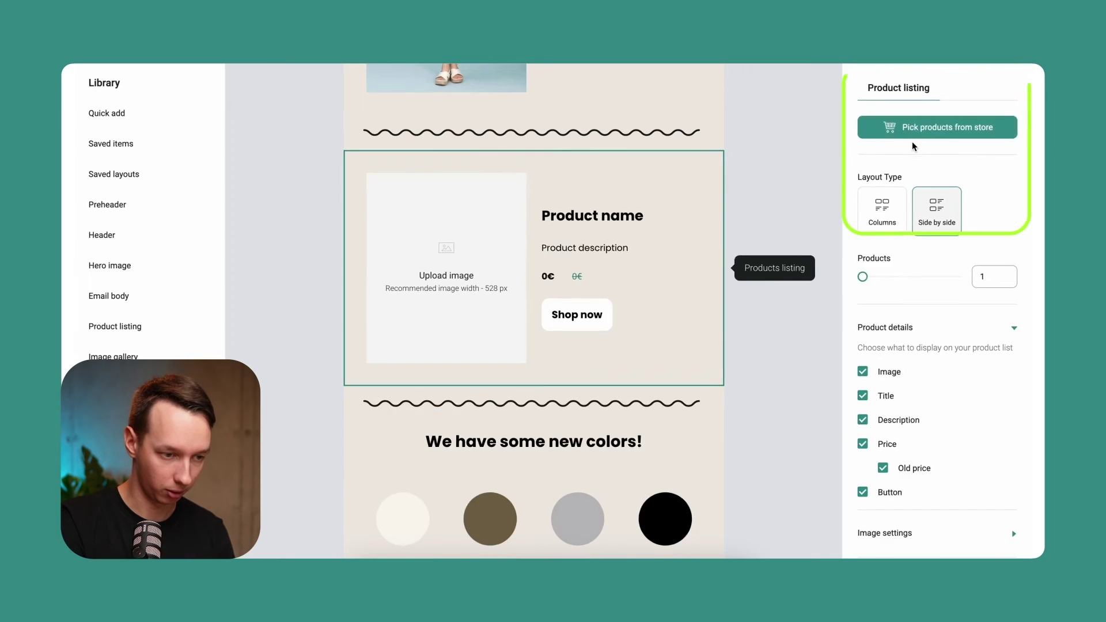
{"action": "left_click", "coordinate": [912, 131]}
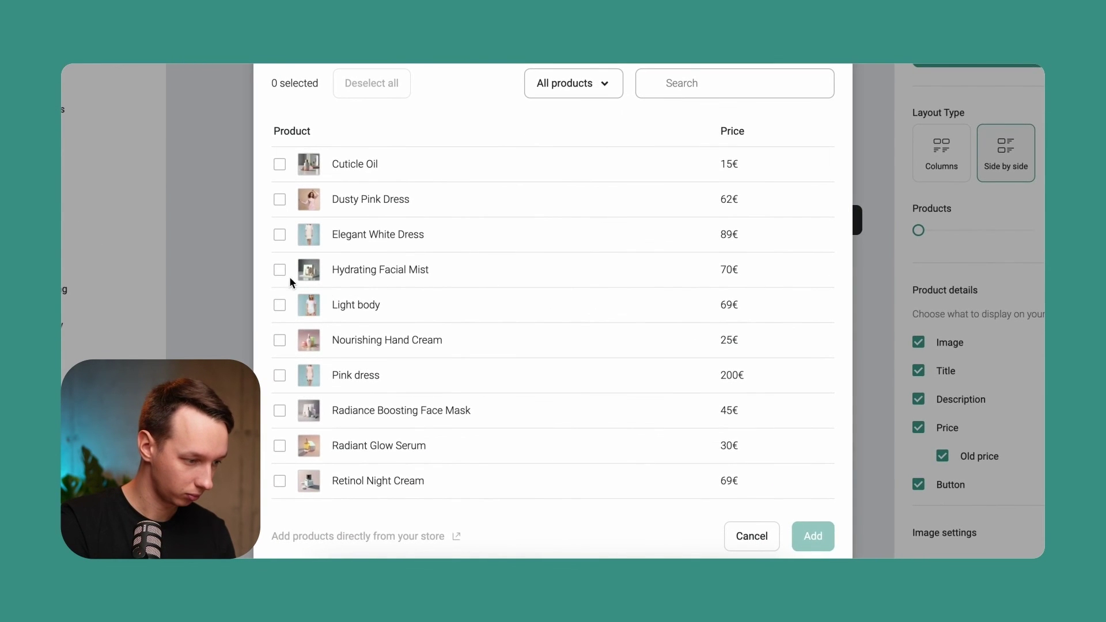
{"action": "left_click", "coordinate": [281, 271]}
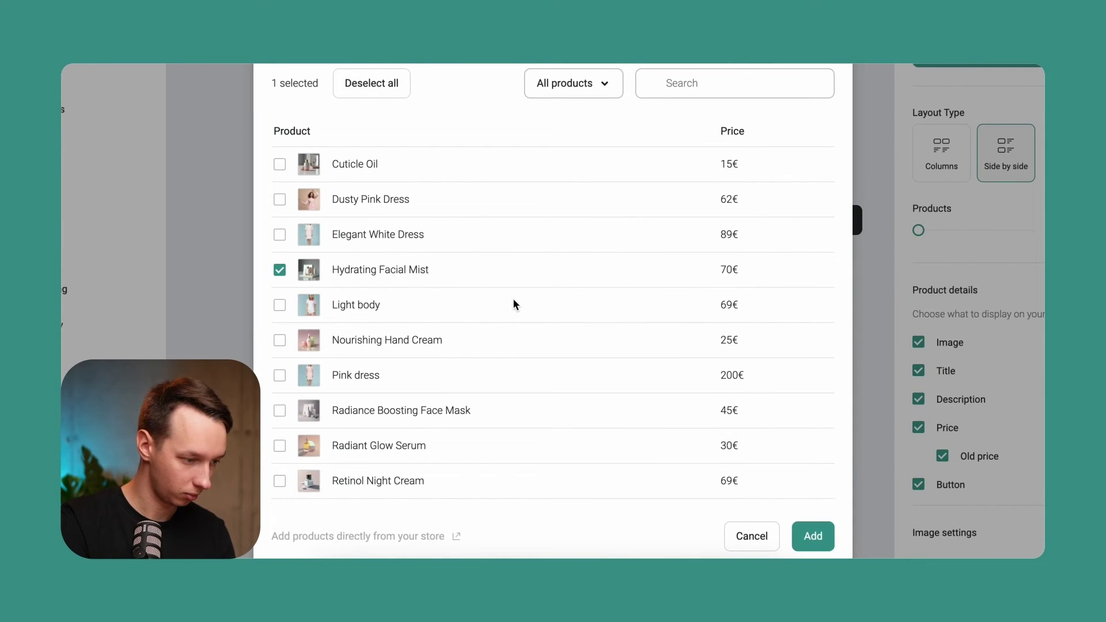
{"action": "left_click", "coordinate": [813, 536]}
{"action": "left_click", "coordinate": [772, 339]}
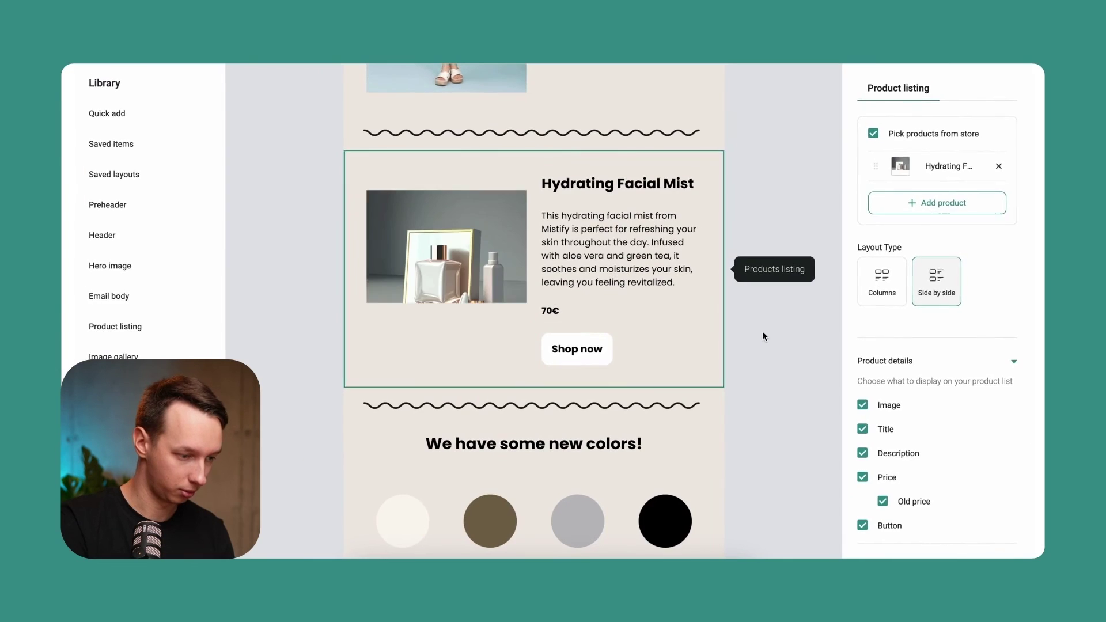
Step: Delete the "We have some new colors!" section with its color swatches, the "Shop all new collection" block and the extra wavy divider
{"action": "scroll", "coordinate": [727, 280], "scroll_direction": "up", "scroll_amount": 12}
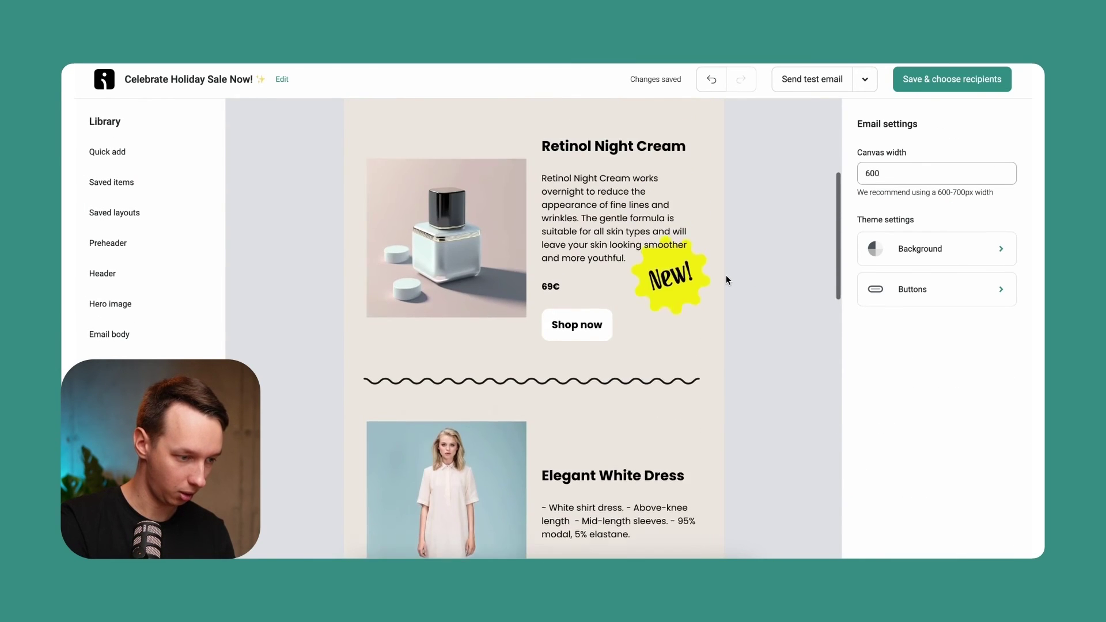
{"action": "scroll", "coordinate": [726, 280], "scroll_direction": "down", "scroll_amount": 12}
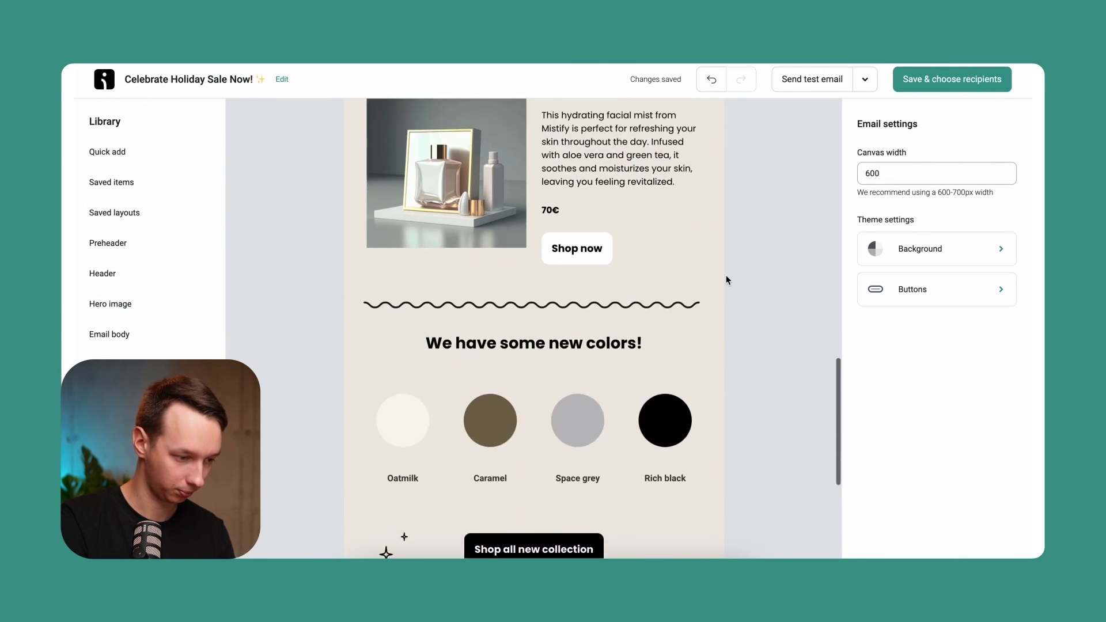
{"action": "left_click", "coordinate": [556, 279]}
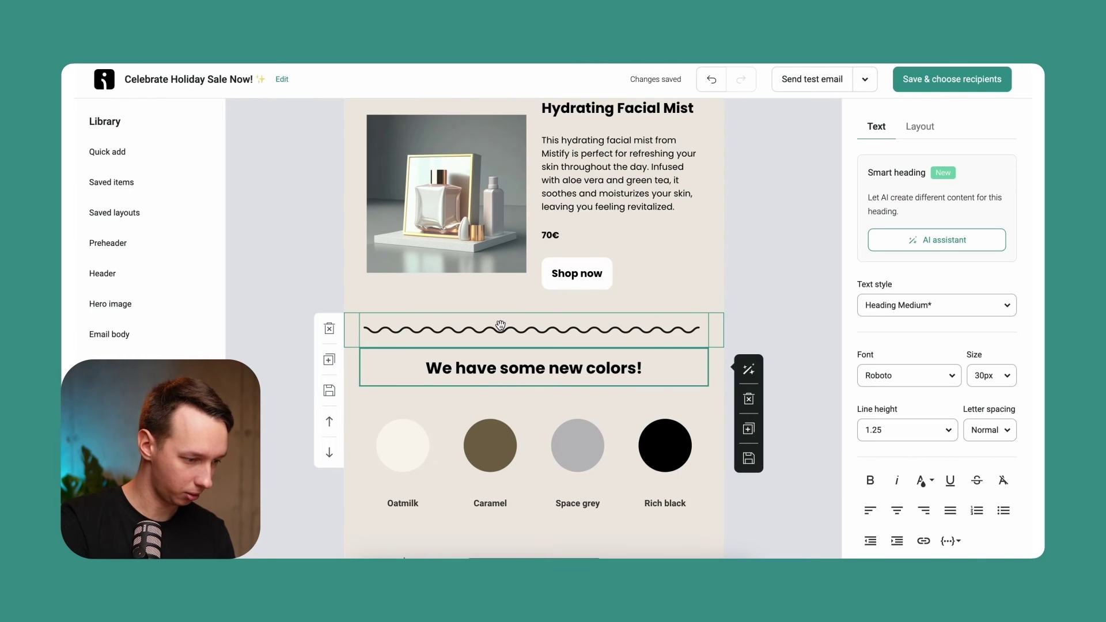
{"action": "scroll", "coordinate": [500, 416], "scroll_direction": "down", "scroll_amount": 3}
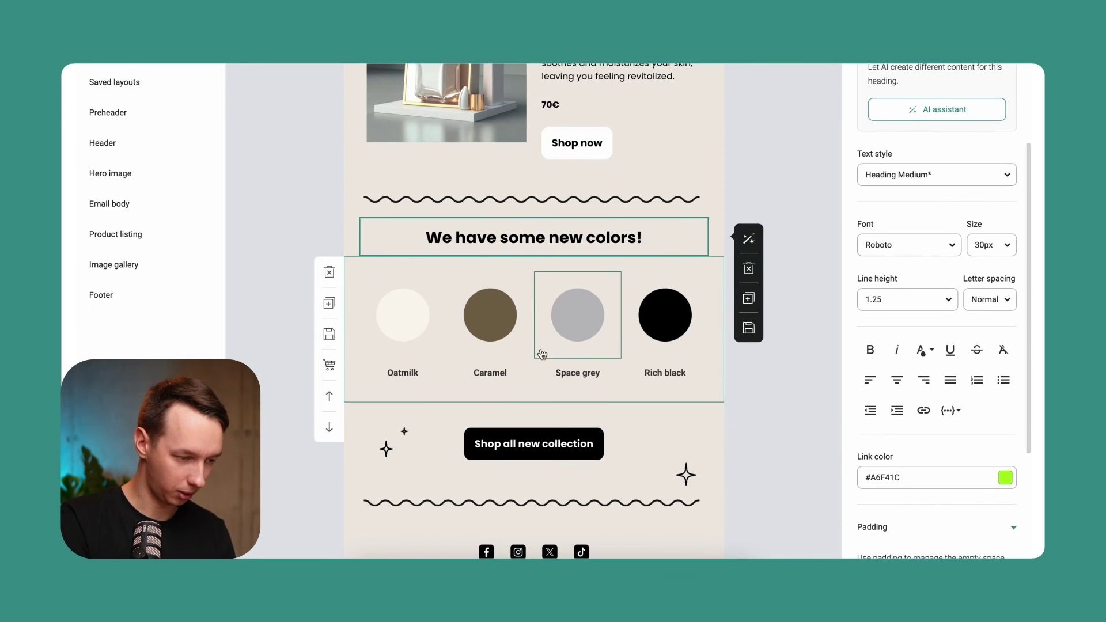
{"action": "left_click", "coordinate": [531, 396]}
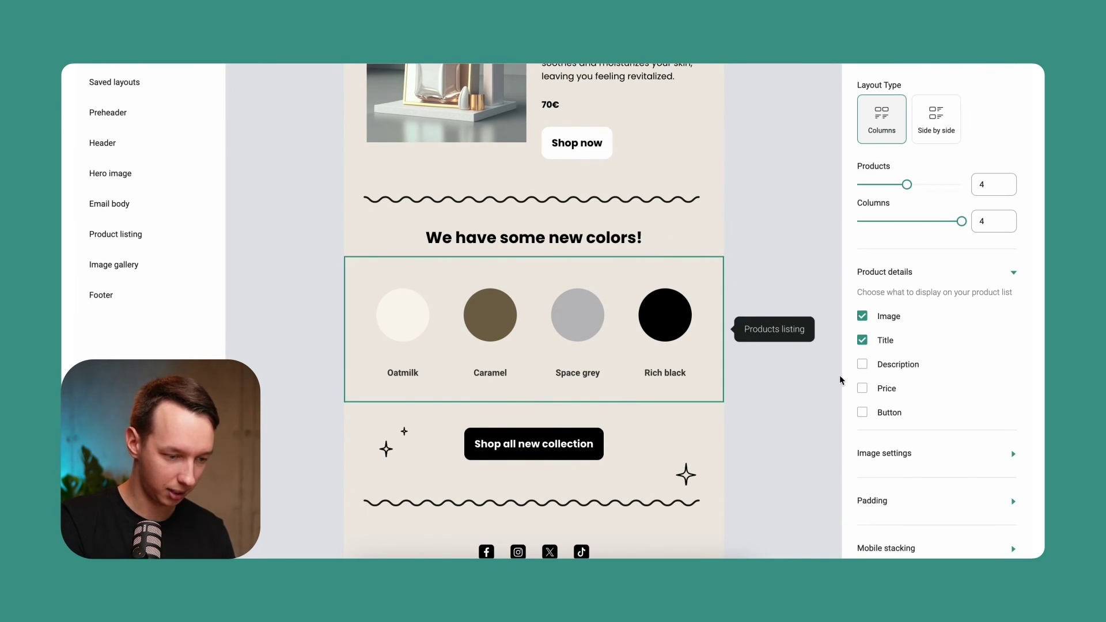
{"action": "mouse_move", "coordinate": [327, 337]}
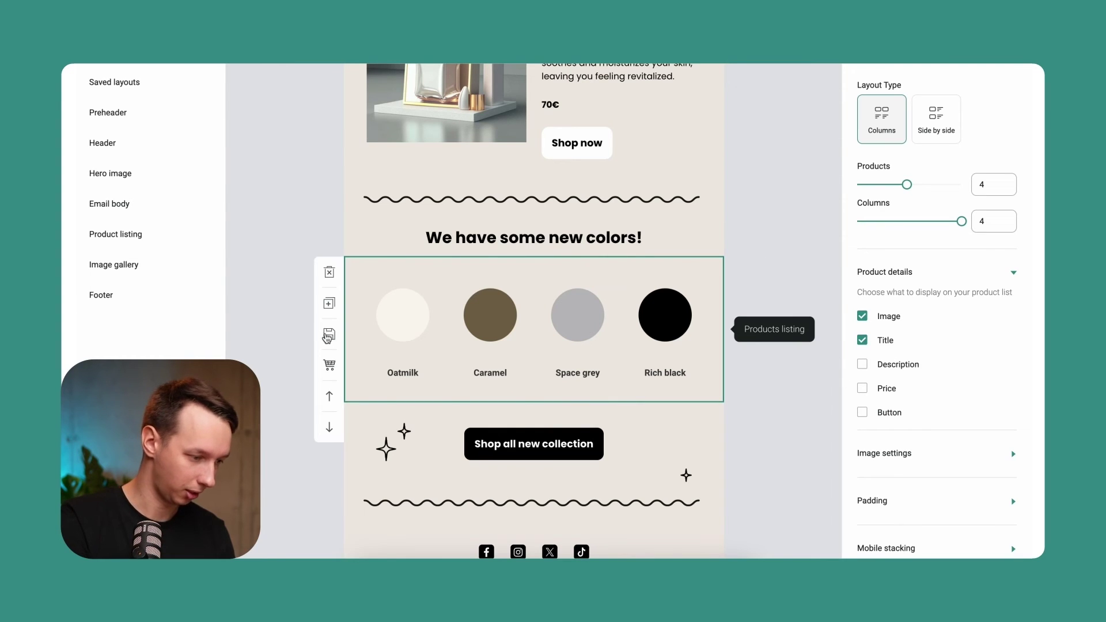
{"action": "left_click", "coordinate": [329, 275]}
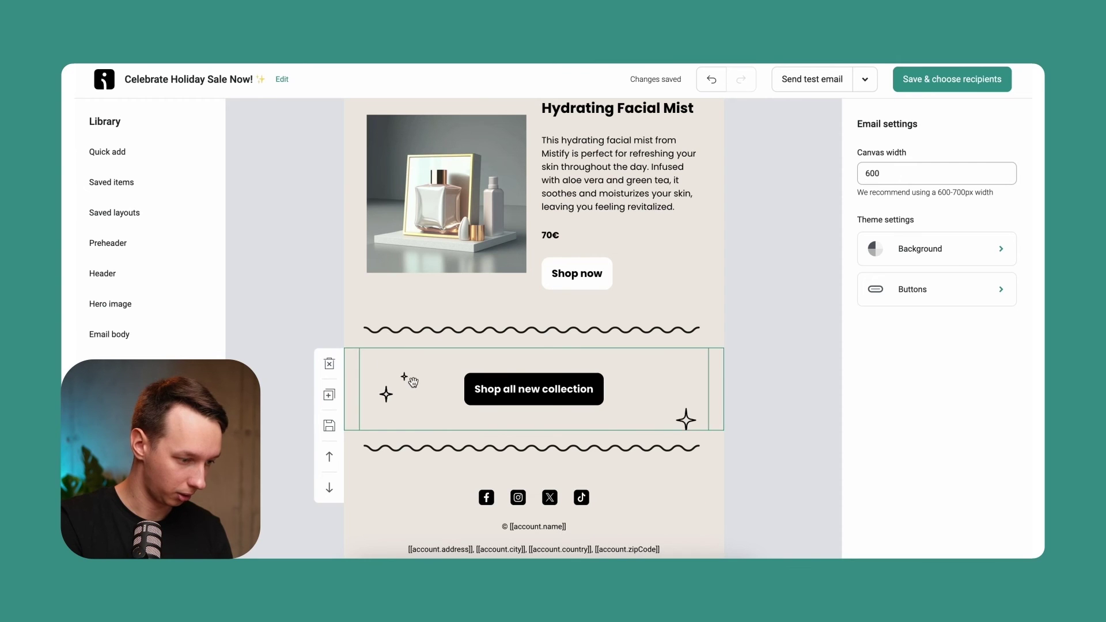
{"action": "left_click", "coordinate": [329, 364]}
{"action": "left_click", "coordinate": [329, 364]}
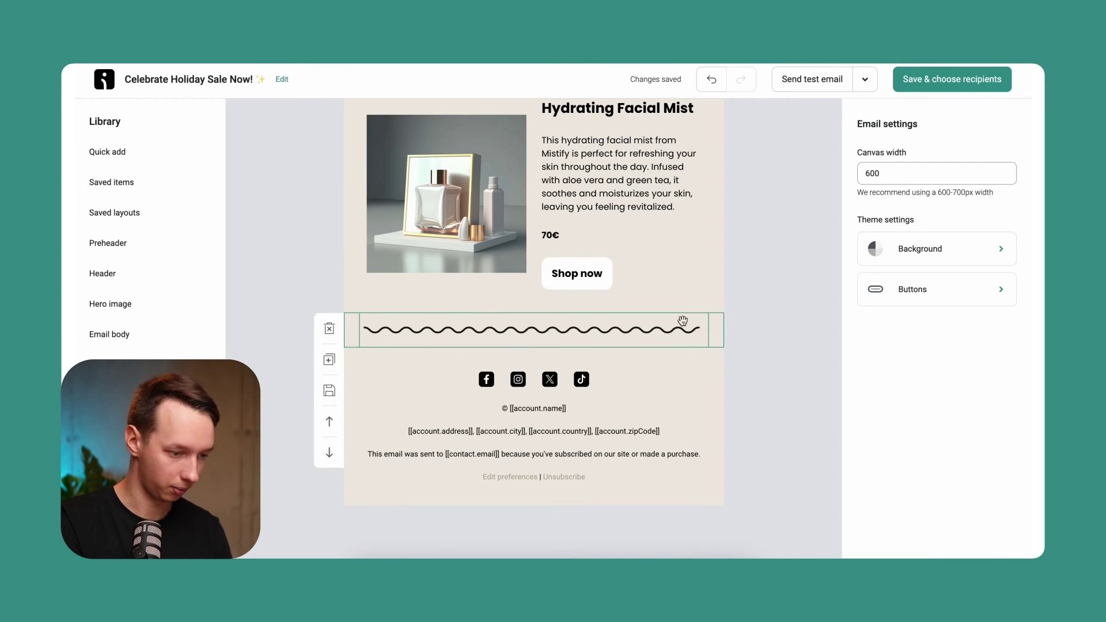
Step: Review the whole email in the editor, and open its preview to check the desktop version from header to footer
{"action": "scroll", "coordinate": [663, 332], "scroll_direction": "up", "scroll_amount": 8}
{"action": "scroll", "coordinate": [663, 332], "scroll_direction": "up", "scroll_amount": 10}
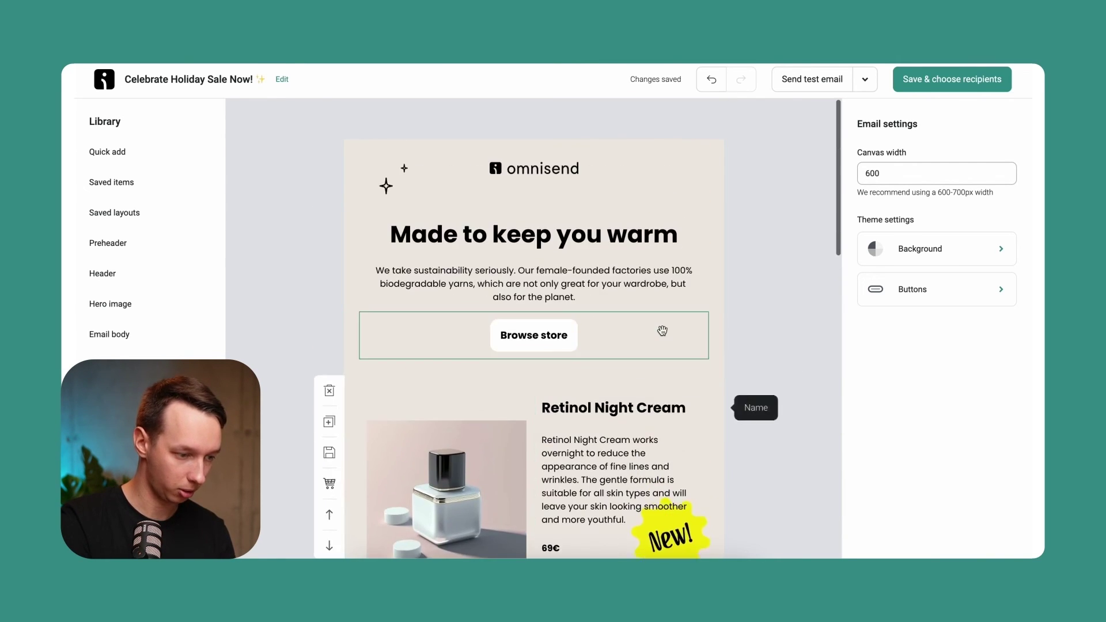
{"action": "scroll", "coordinate": [662, 332], "scroll_direction": "down", "scroll_amount": 15}
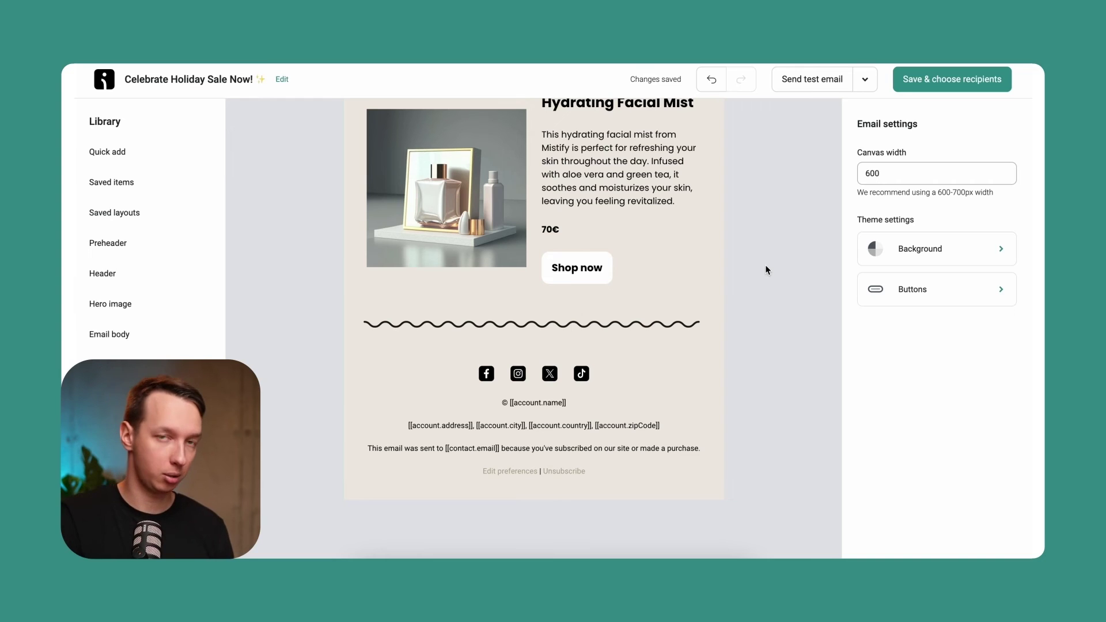
{"action": "left_click", "coordinate": [864, 80]}
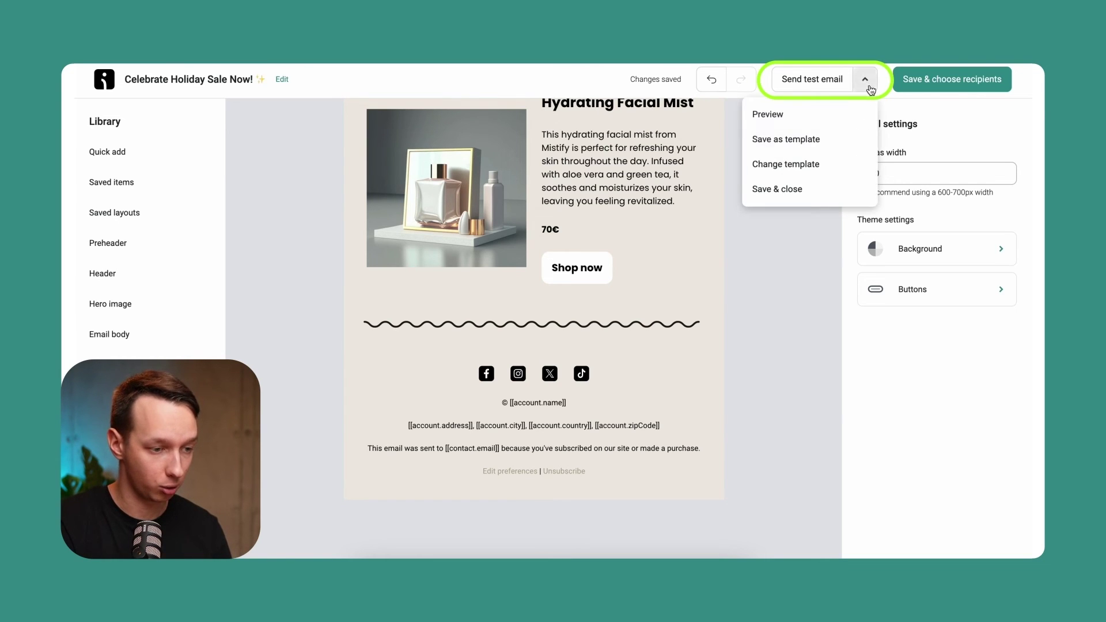
{"action": "left_click", "coordinate": [799, 115]}
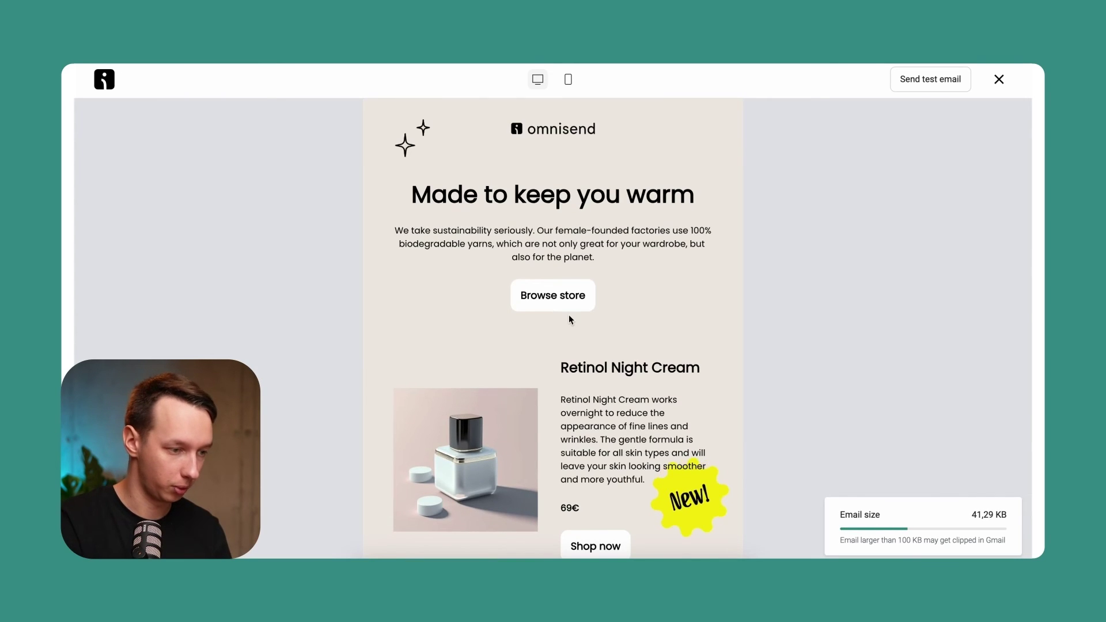
{"action": "scroll", "coordinate": [570, 318], "scroll_direction": "down", "scroll_amount": 3}
{"action": "scroll", "coordinate": [569, 318], "scroll_direction": "down", "scroll_amount": 12}
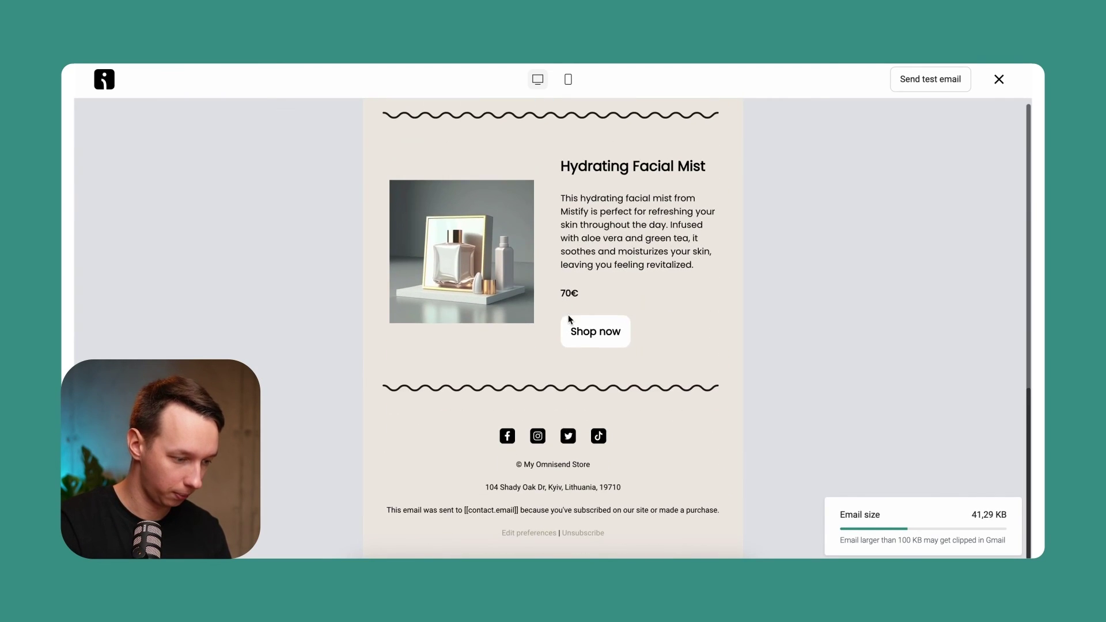
{"action": "scroll", "coordinate": [570, 321], "scroll_direction": "up", "scroll_amount": 11}
{"action": "scroll", "coordinate": [570, 318], "scroll_direction": "up", "scroll_amount": 3}
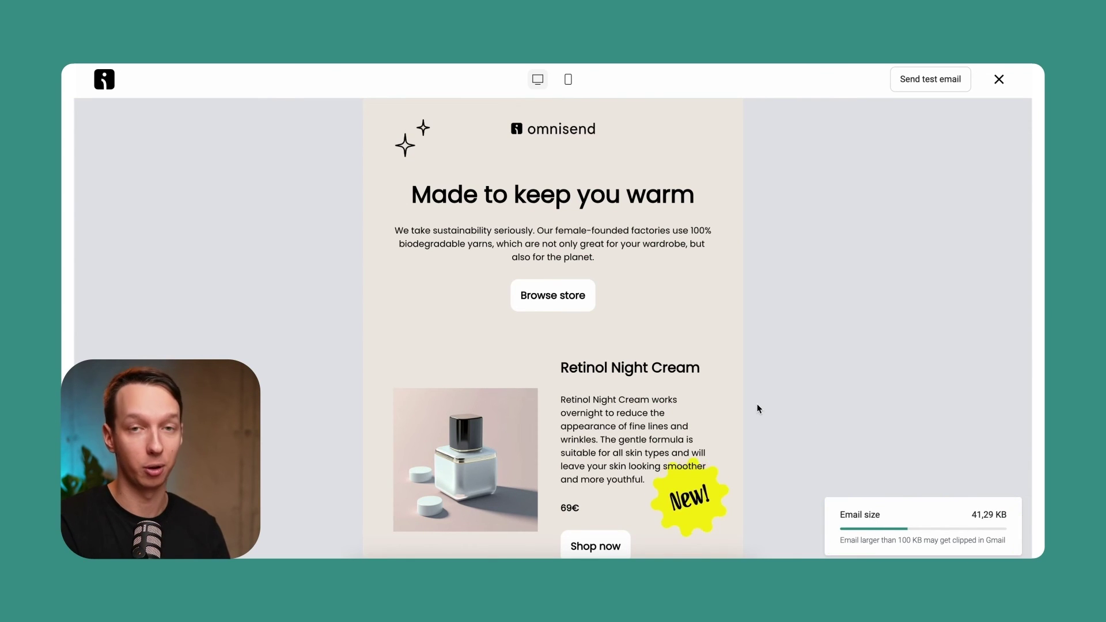
Step: Check the email's mobile preview down to the footer, return to the desktop preview and close it
{"action": "left_click", "coordinate": [568, 80]}
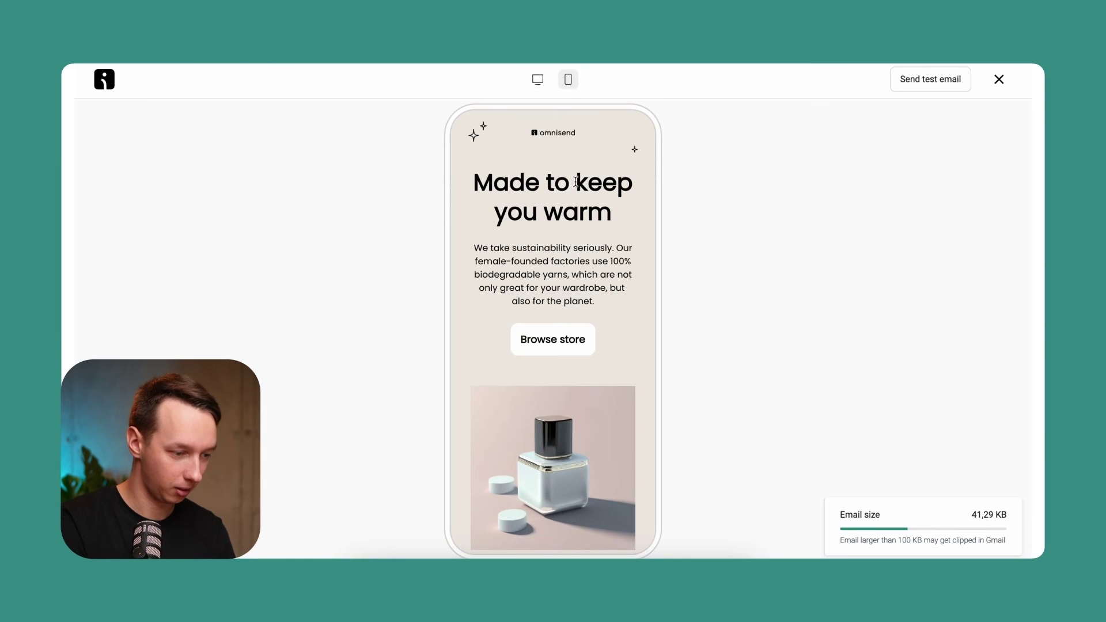
{"action": "scroll", "coordinate": [572, 372], "scroll_direction": "down", "scroll_amount": 10}
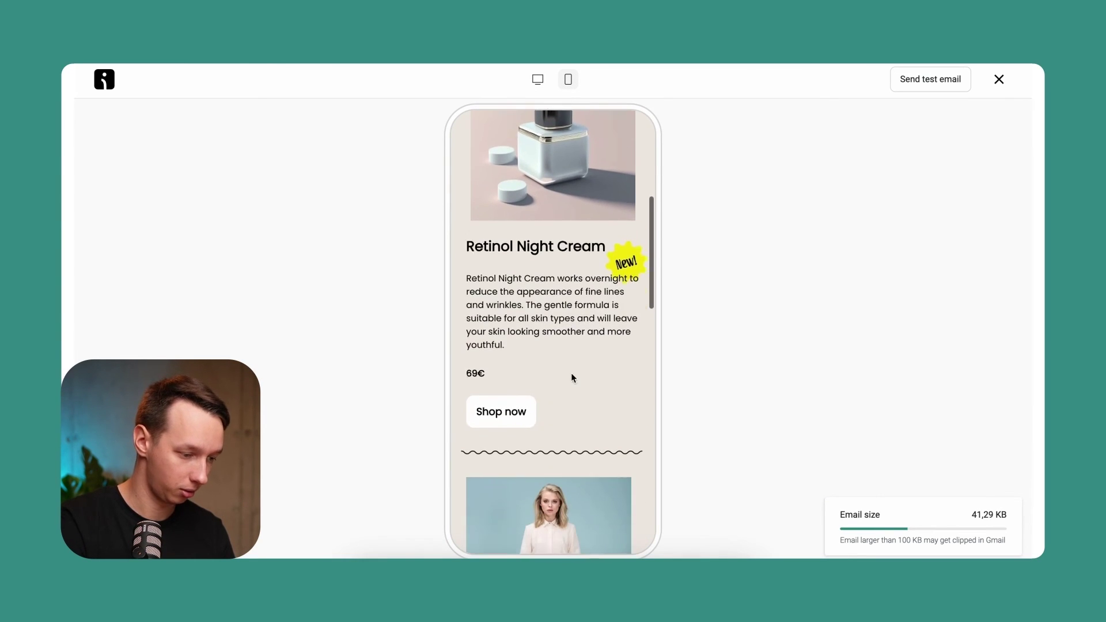
{"action": "scroll", "coordinate": [572, 378], "scroll_direction": "down", "scroll_amount": 12}
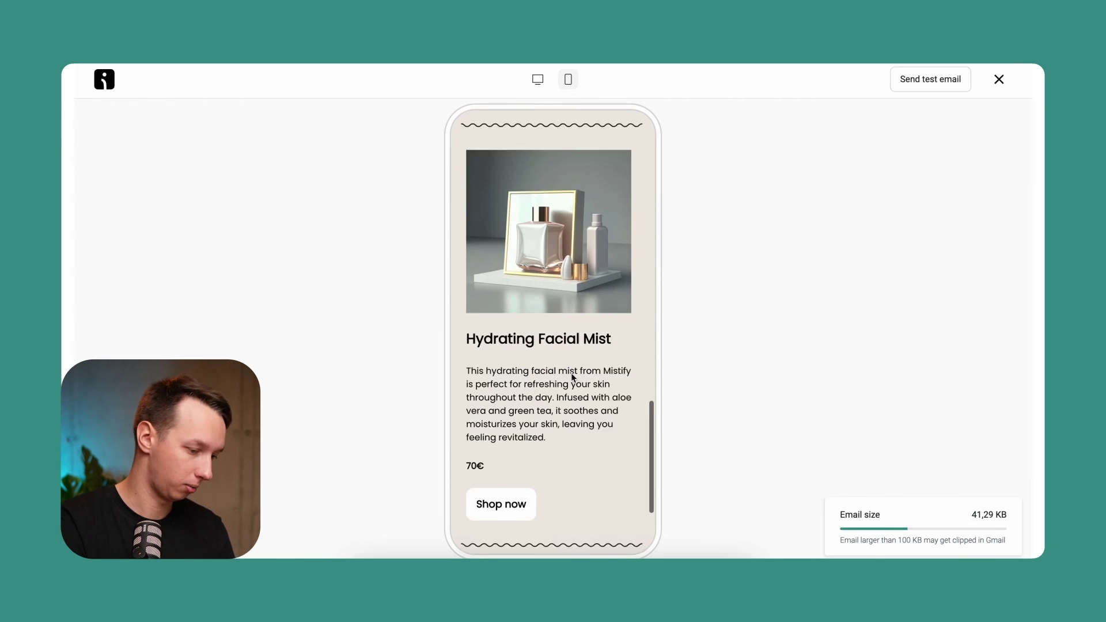
{"action": "scroll", "coordinate": [572, 375], "scroll_direction": "down", "scroll_amount": 2}
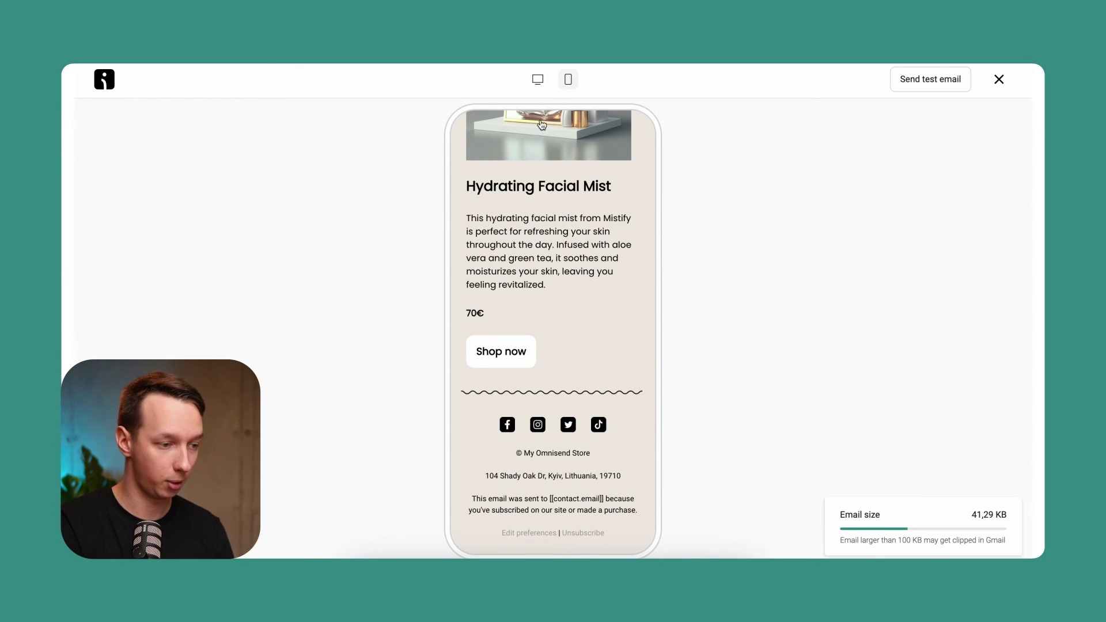
{"action": "left_click", "coordinate": [537, 81]}
{"action": "scroll", "coordinate": [511, 237], "scroll_direction": "up", "scroll_amount": 10}
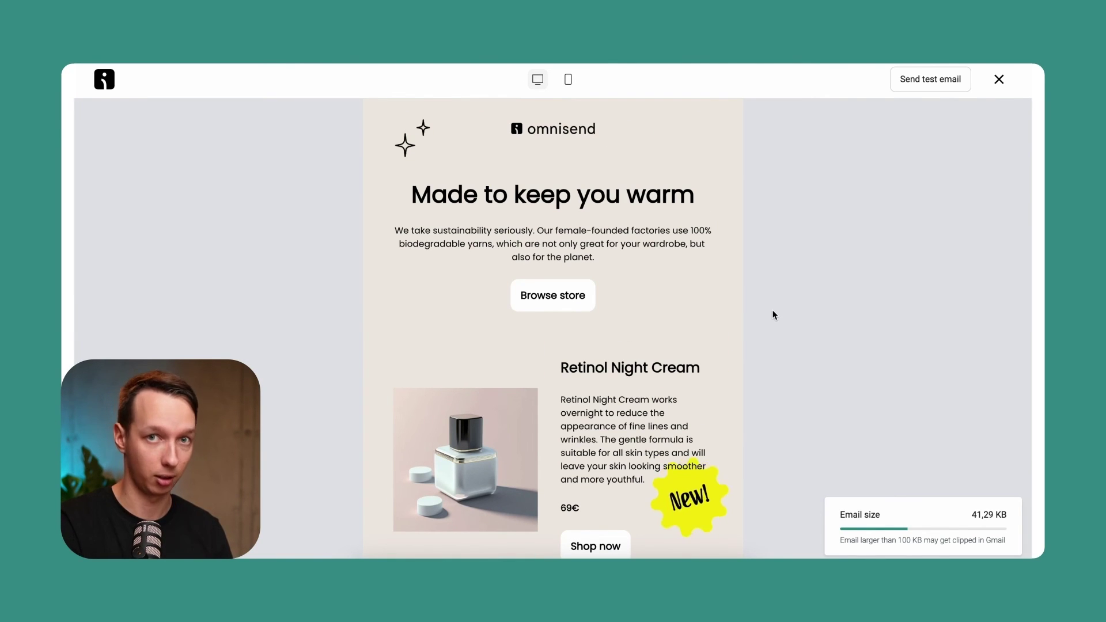
{"action": "key", "text": "Escape"}
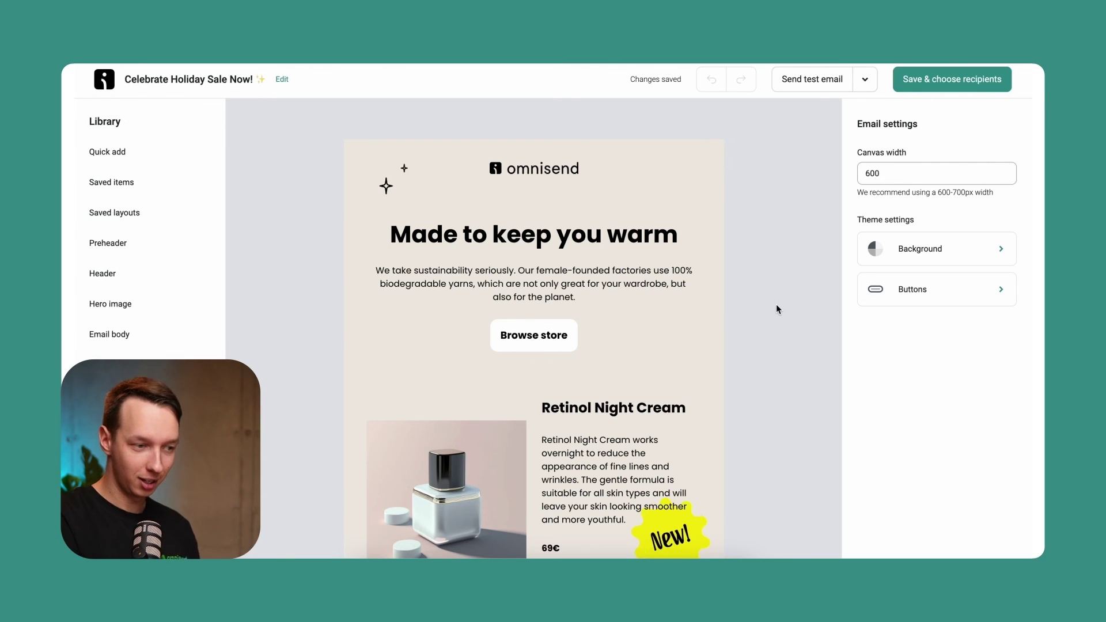
Step: Save the email content and choose all subscribers as the campaign recipients after viewing the segment option
{"action": "left_click", "coordinate": [972, 87]}
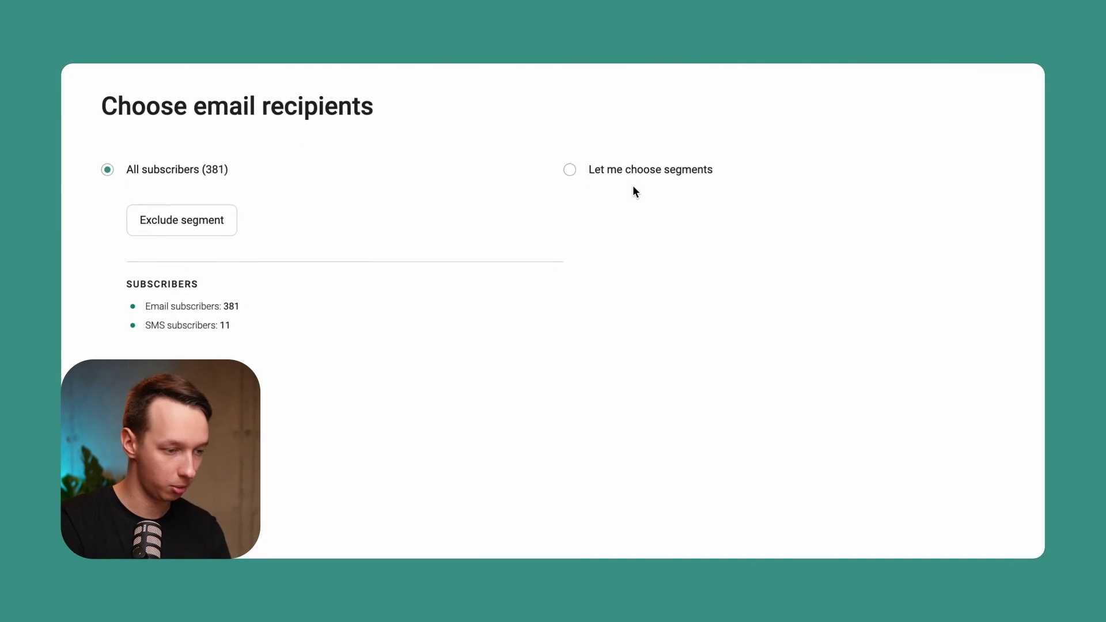
{"action": "left_click", "coordinate": [632, 172]}
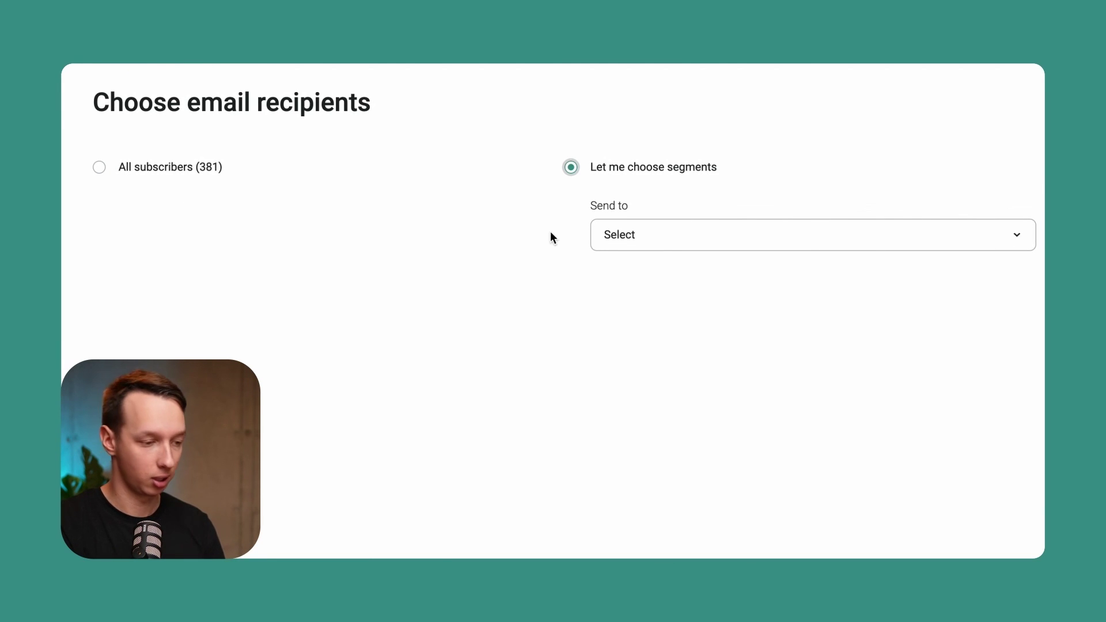
{"action": "left_click", "coordinate": [163, 173]}
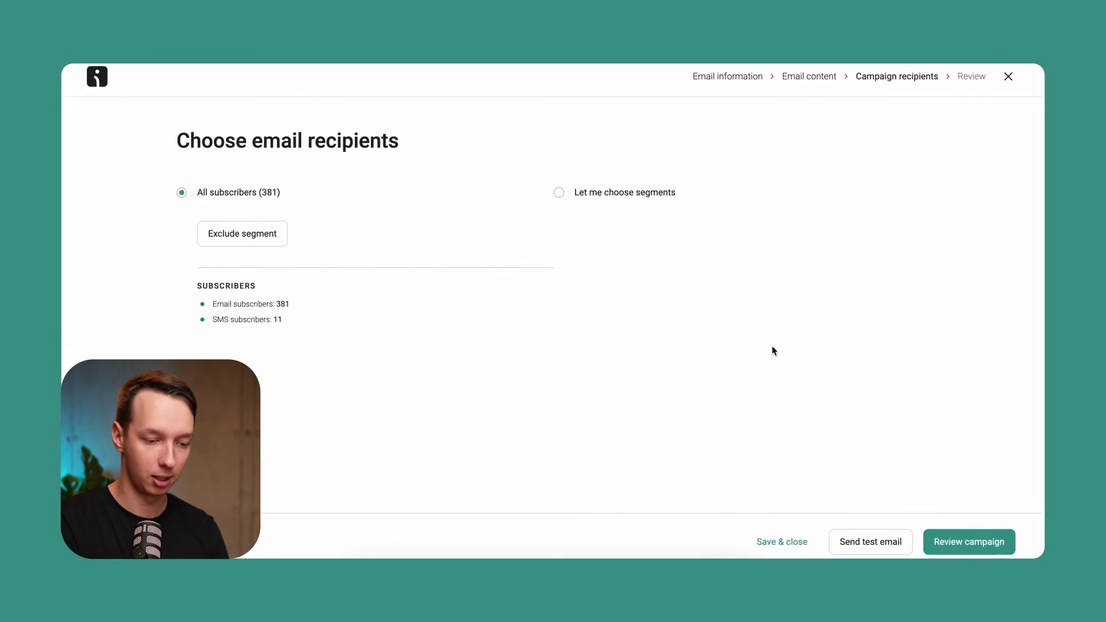
Step: Proceed to the campaign review and check the Campaign booster, email settings, recipients and send options
{"action": "left_click", "coordinate": [964, 540]}
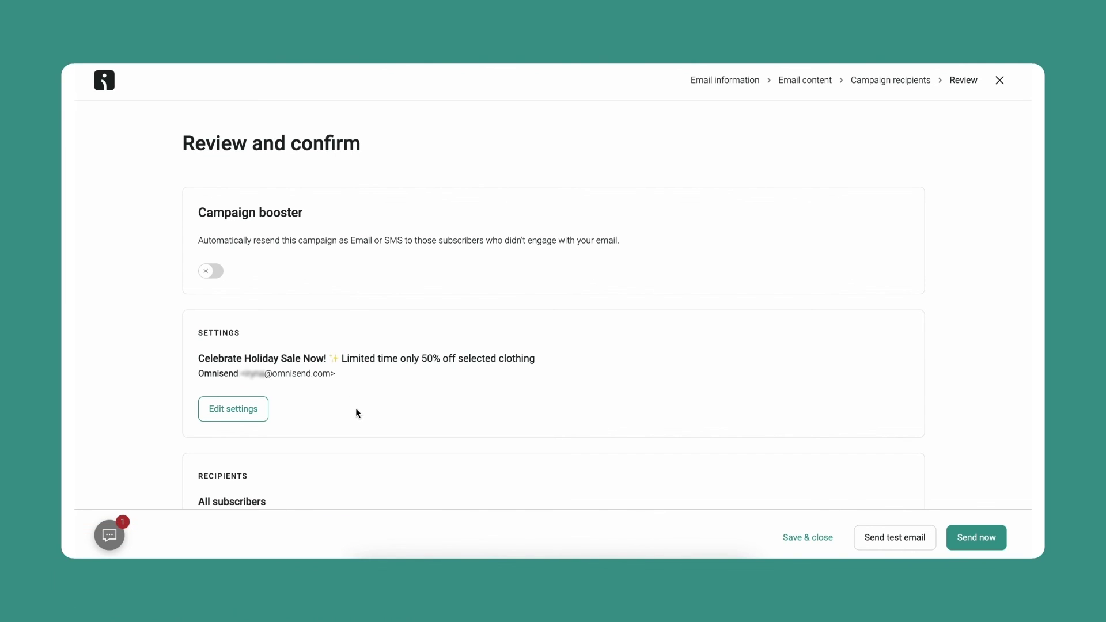
{"action": "scroll", "coordinate": [355, 408], "scroll_direction": "down", "scroll_amount": 4}
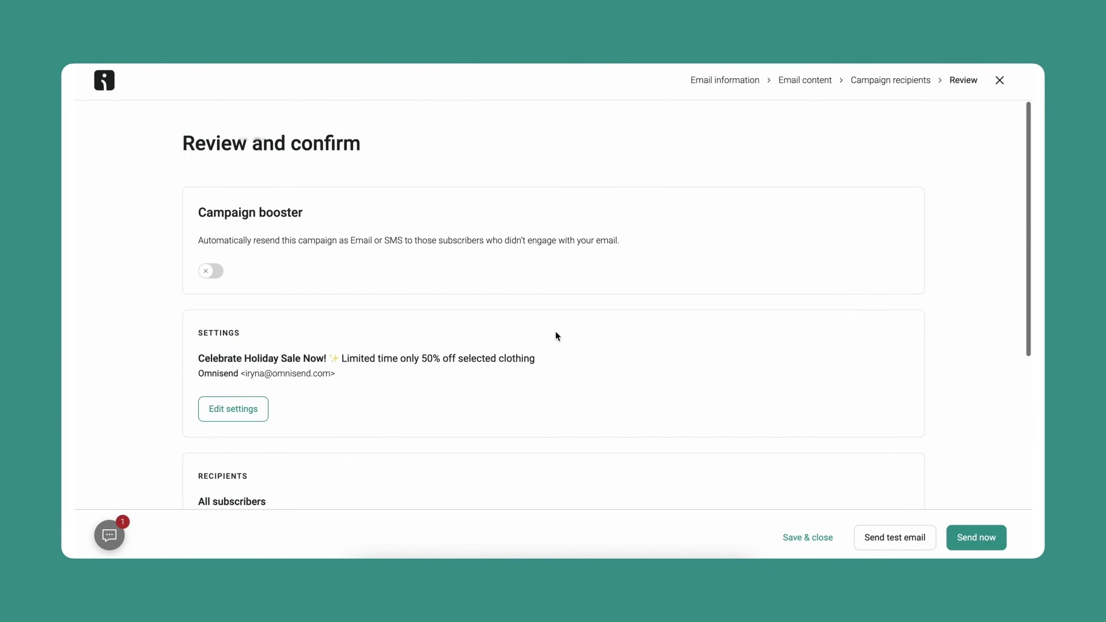
{"action": "scroll", "coordinate": [558, 336], "scroll_direction": "down", "scroll_amount": 4}
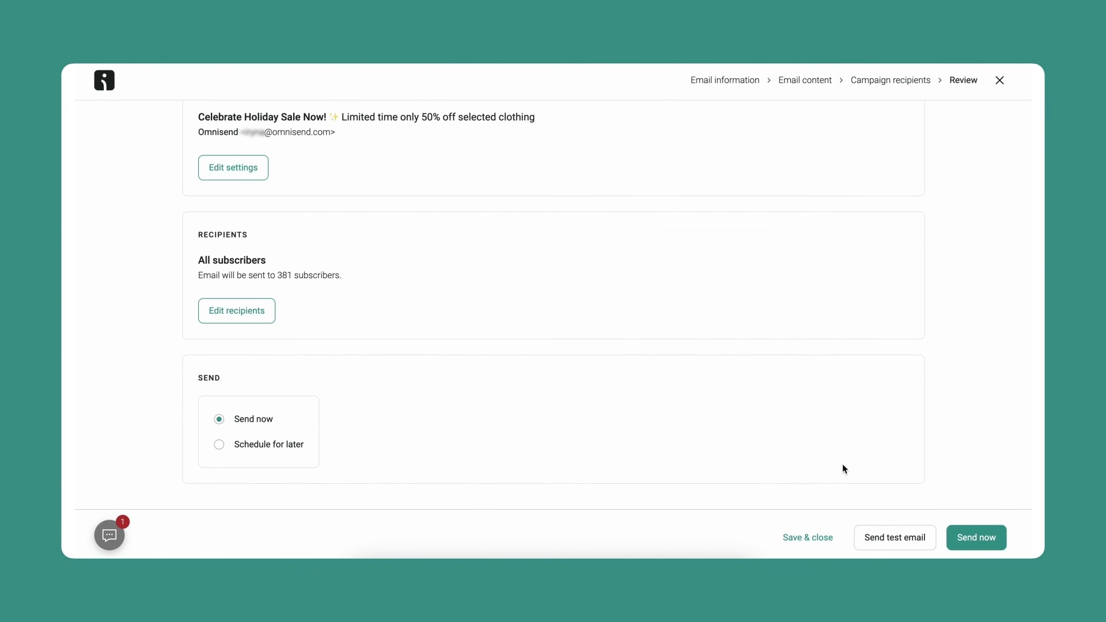